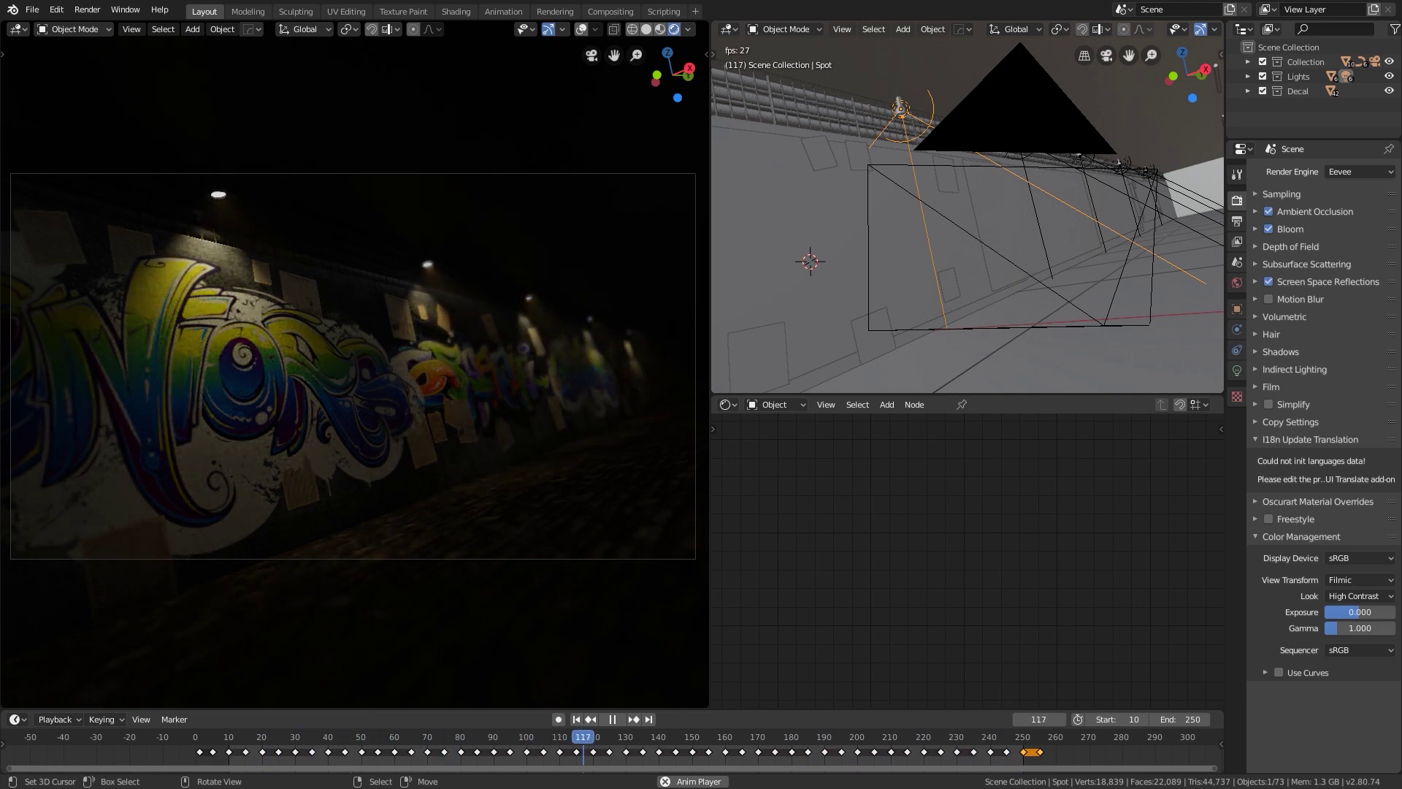
# Stop the animation playback and set the current frame to 11
pyautogui.press('space')
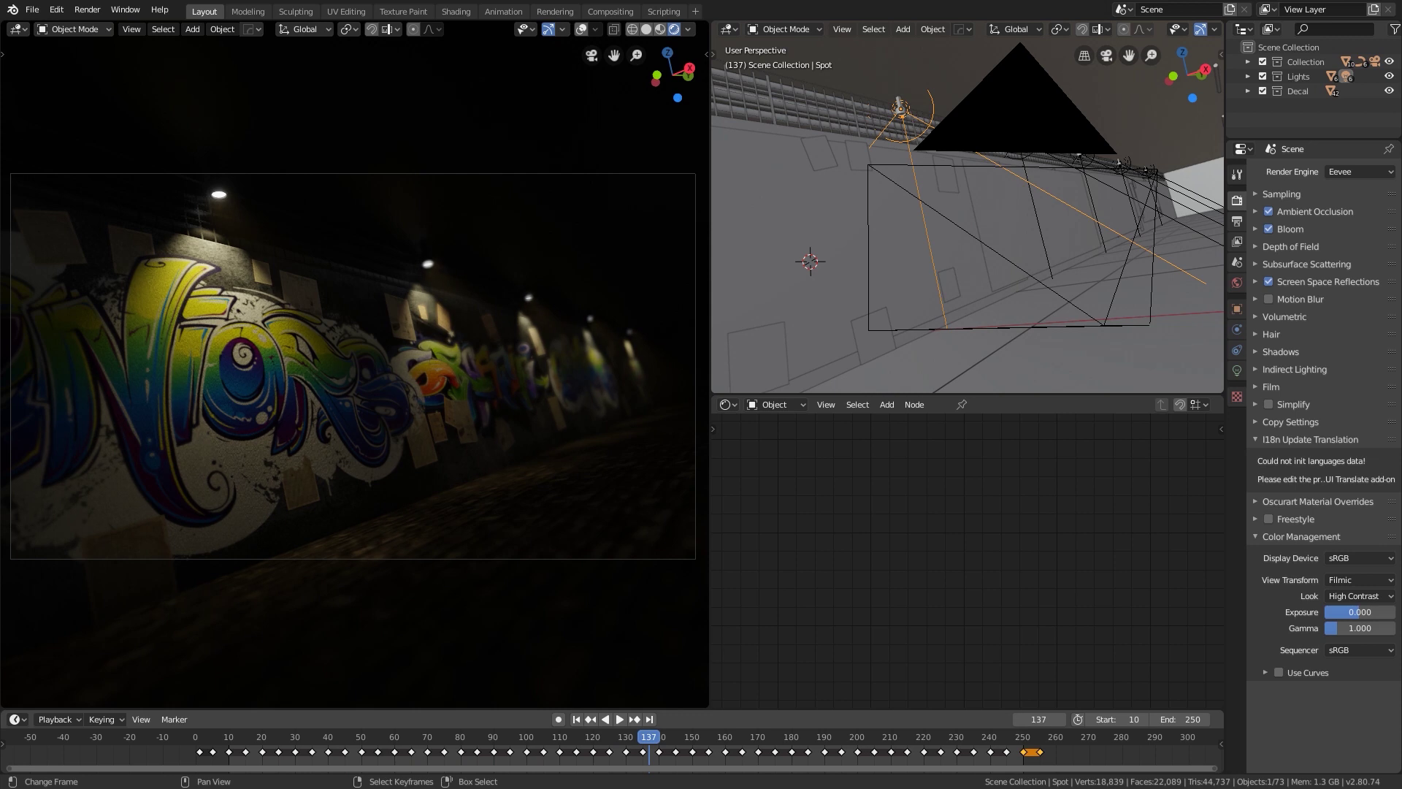
pyautogui.click(232, 739)
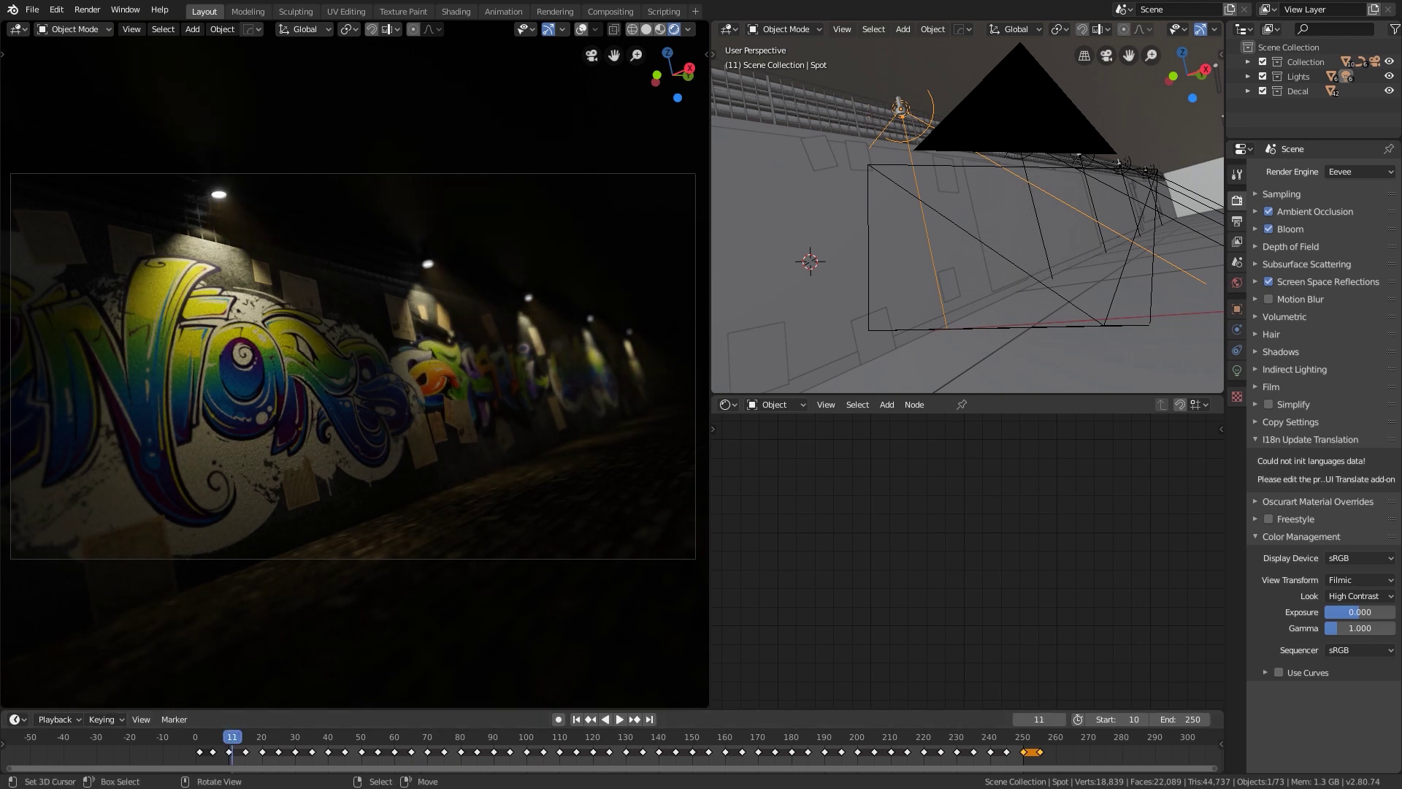
# Inspect the nearest graffiti up close in the rendered view and select its plane
pyautogui.scroll(4, 355, 372)
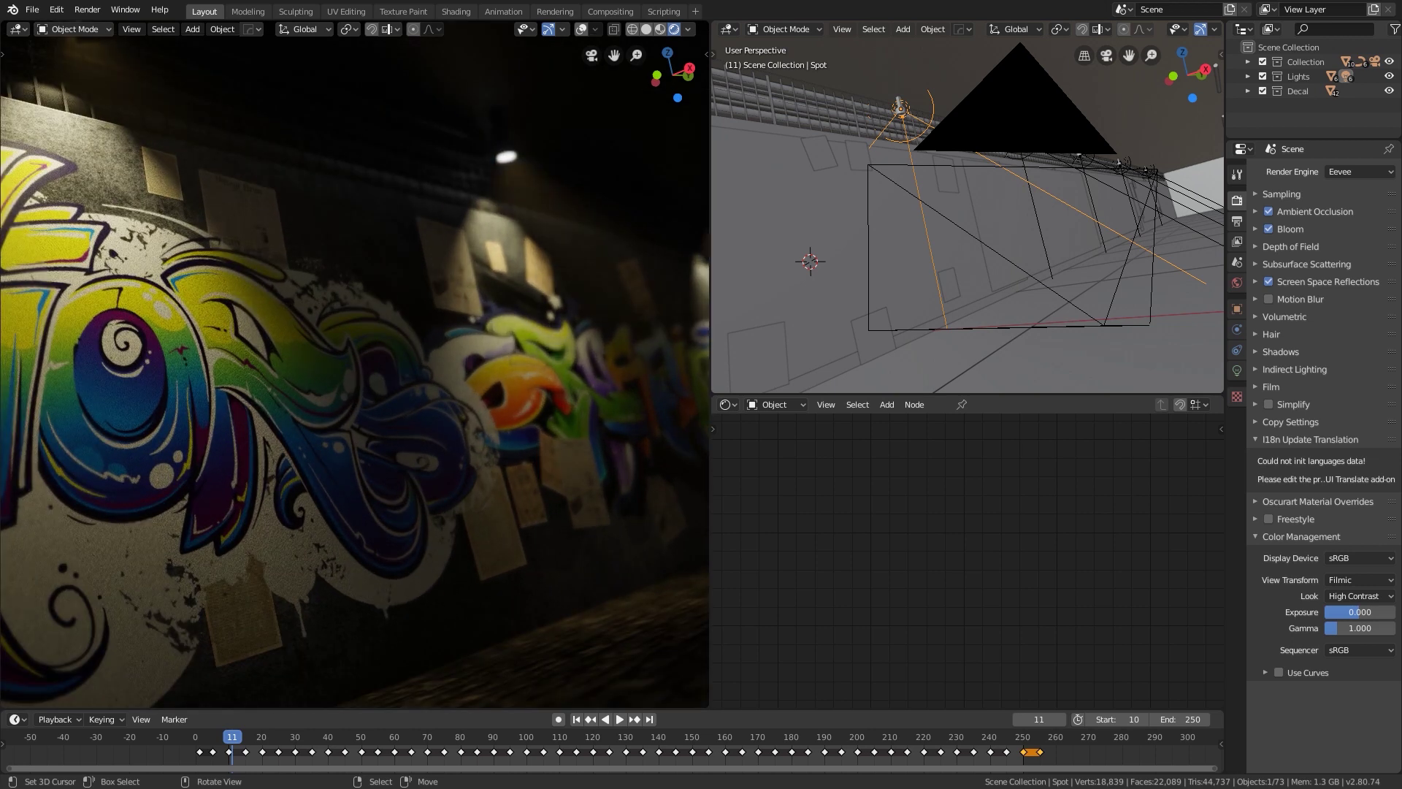
pyautogui.keyDown('shift'); pyautogui.moveTo(189, 379); pyautogui.dragTo(419, 434, button='middle'); pyautogui.keyUp('shift')
pyautogui.scroll(4, 364, 407)
pyautogui.rightClick(419, 433)
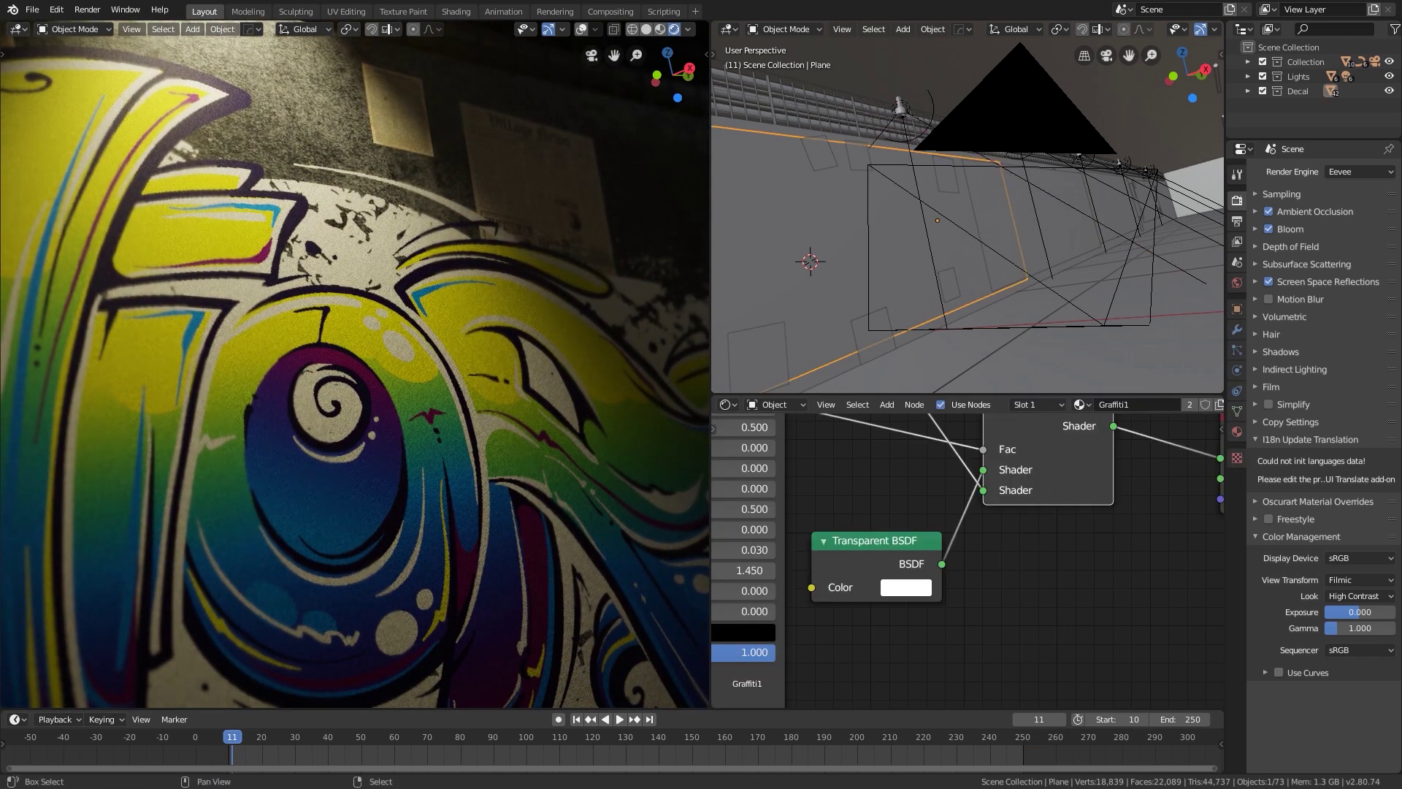
# Select the wall behind the graffiti and reposition the image texture node feeding its base color
pyautogui.keyDown('shift'); pyautogui.moveTo(950, 182); pyautogui.dragTo(1015, 321, button='middle'); pyautogui.keyUp('shift')
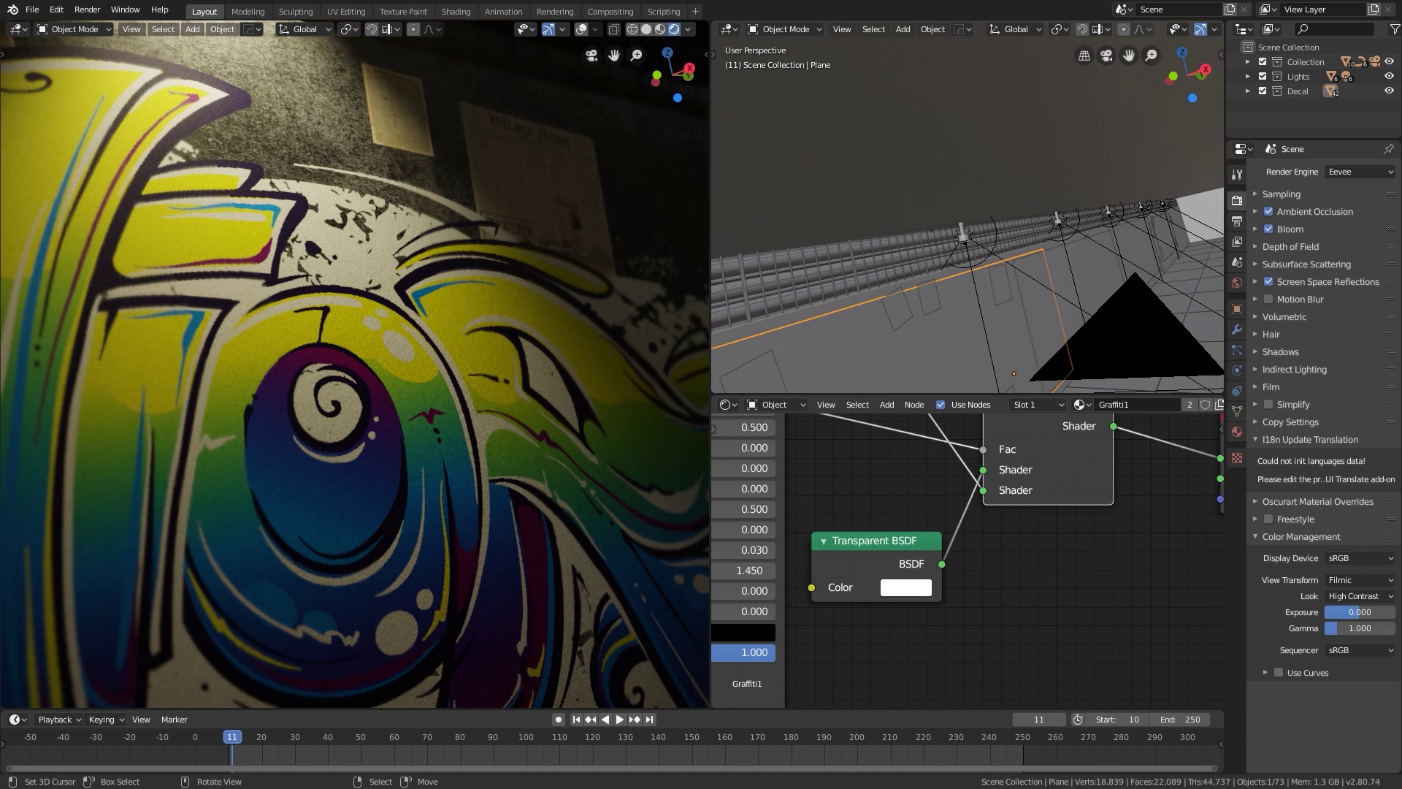
pyautogui.rightClick(1077, 270)
pyautogui.moveTo(1077, 270); pyautogui.dragTo(1047, 243, button='middle')
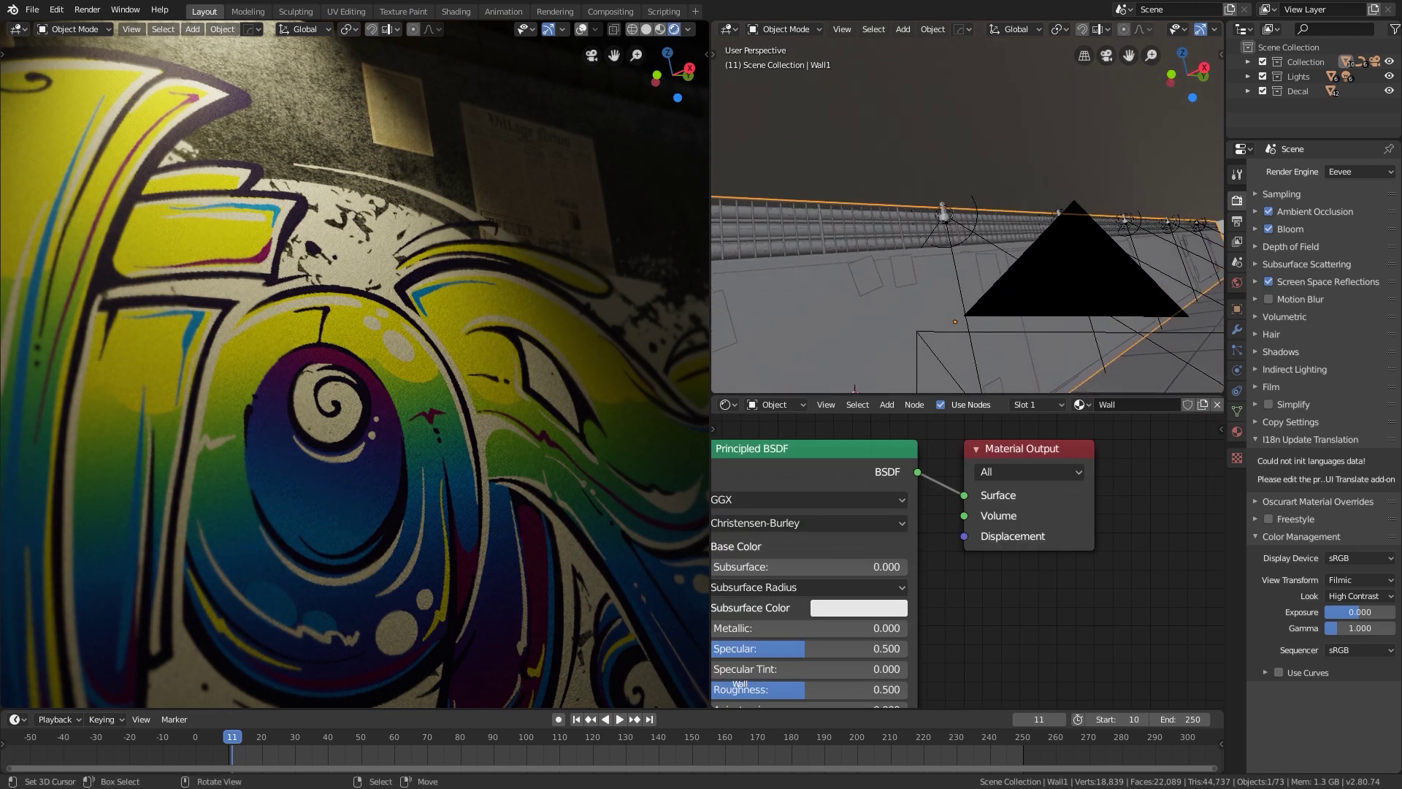
pyautogui.scroll(-3, 963, 555)
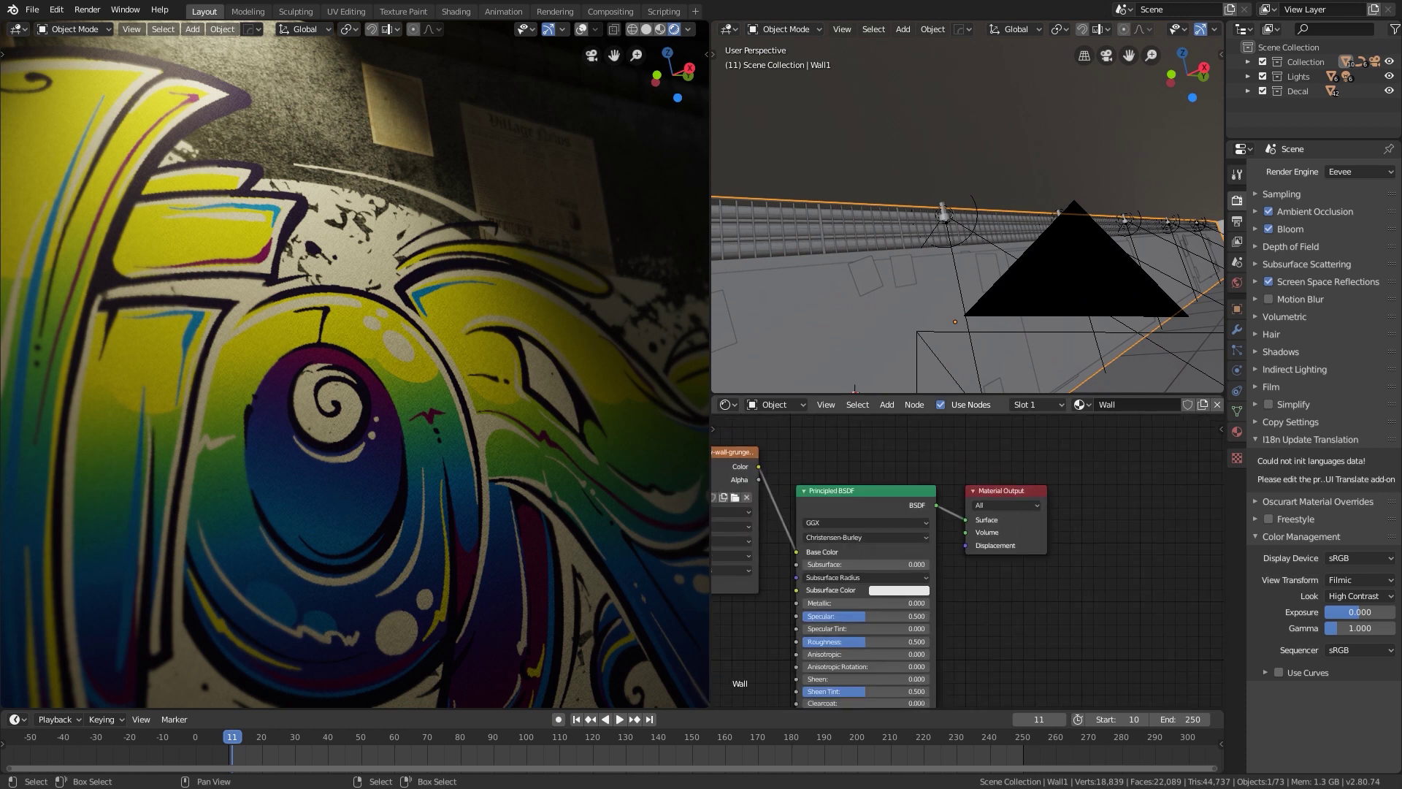
pyautogui.moveTo(963, 563); pyautogui.dragTo(1003, 555, button='middle')
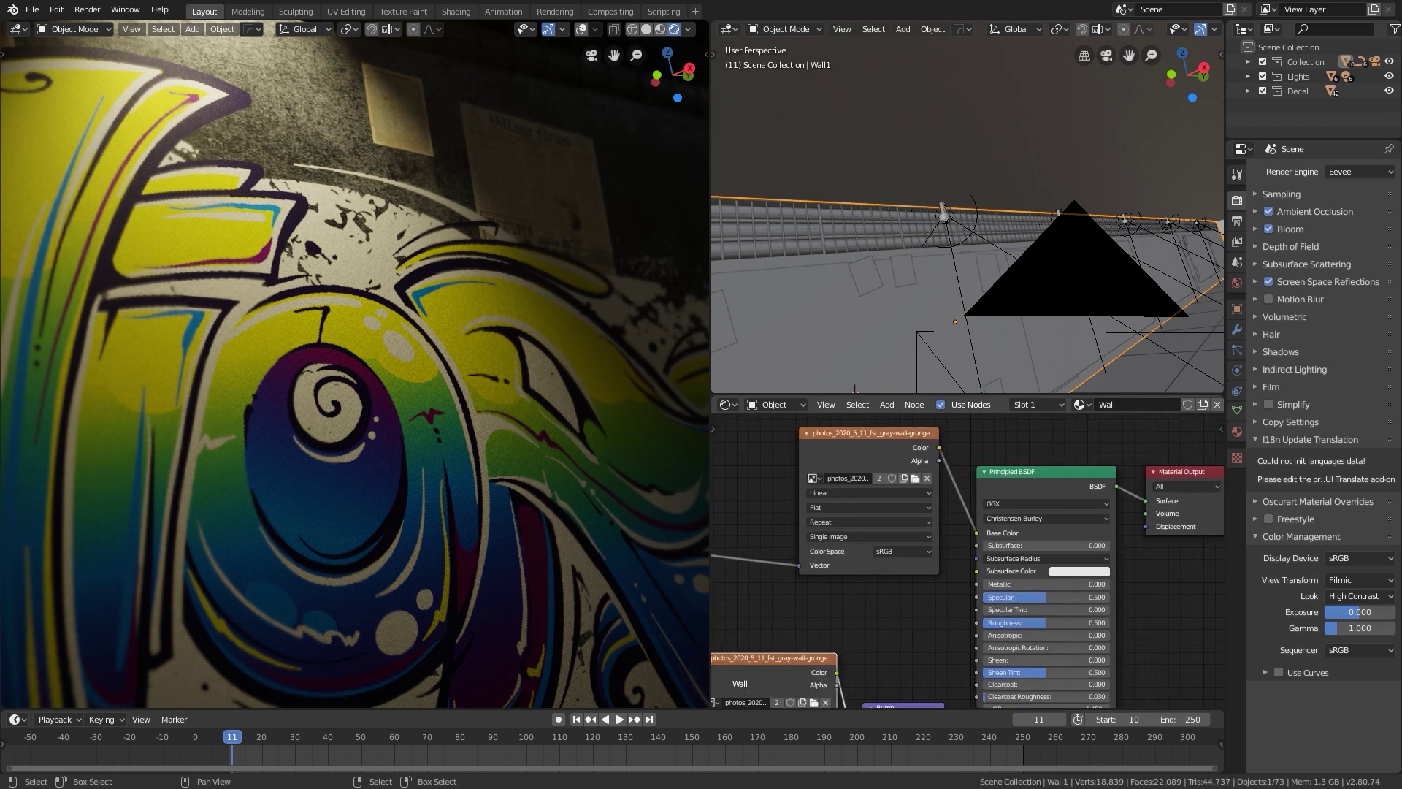
pyautogui.moveTo(869, 453); pyautogui.dragTo(846, 457)
pyautogui.moveTo(877, 511); pyautogui.dragTo(906, 505, button='middle')
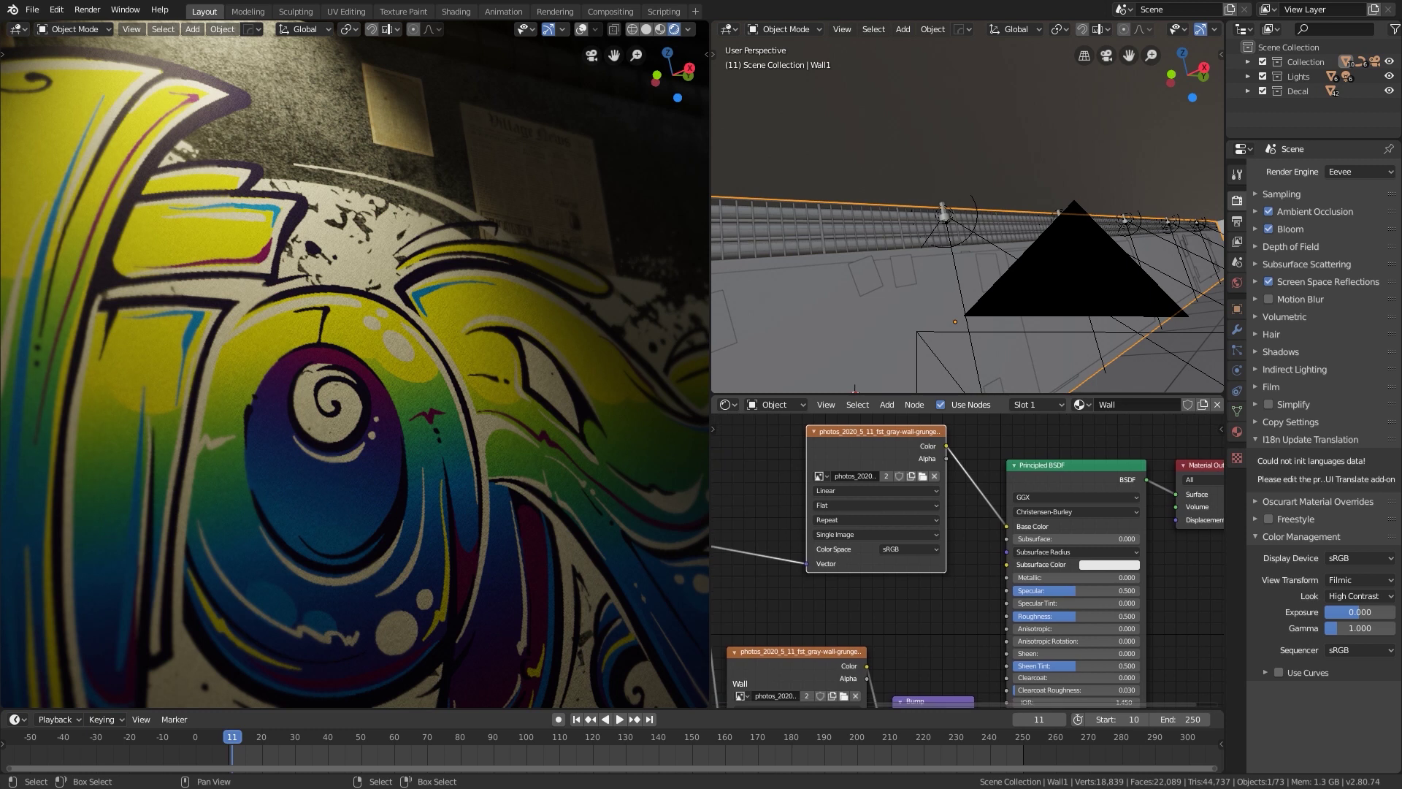
pyautogui.moveTo(949, 548); pyautogui.dragTo(937, 561, button='middle')
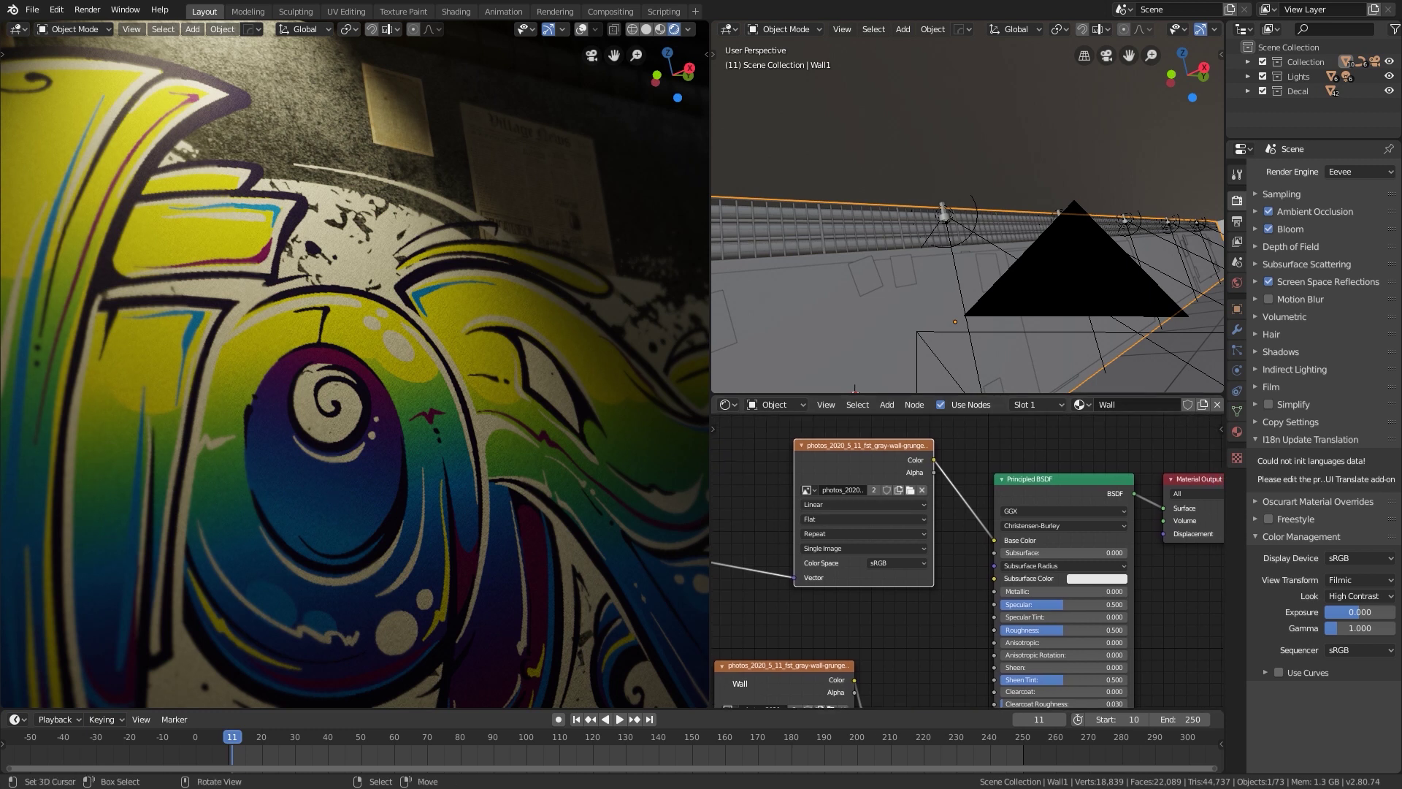
# Examine the lit concrete surface above the first graffiti up close in the rendered view
pyautogui.press('KP_0')
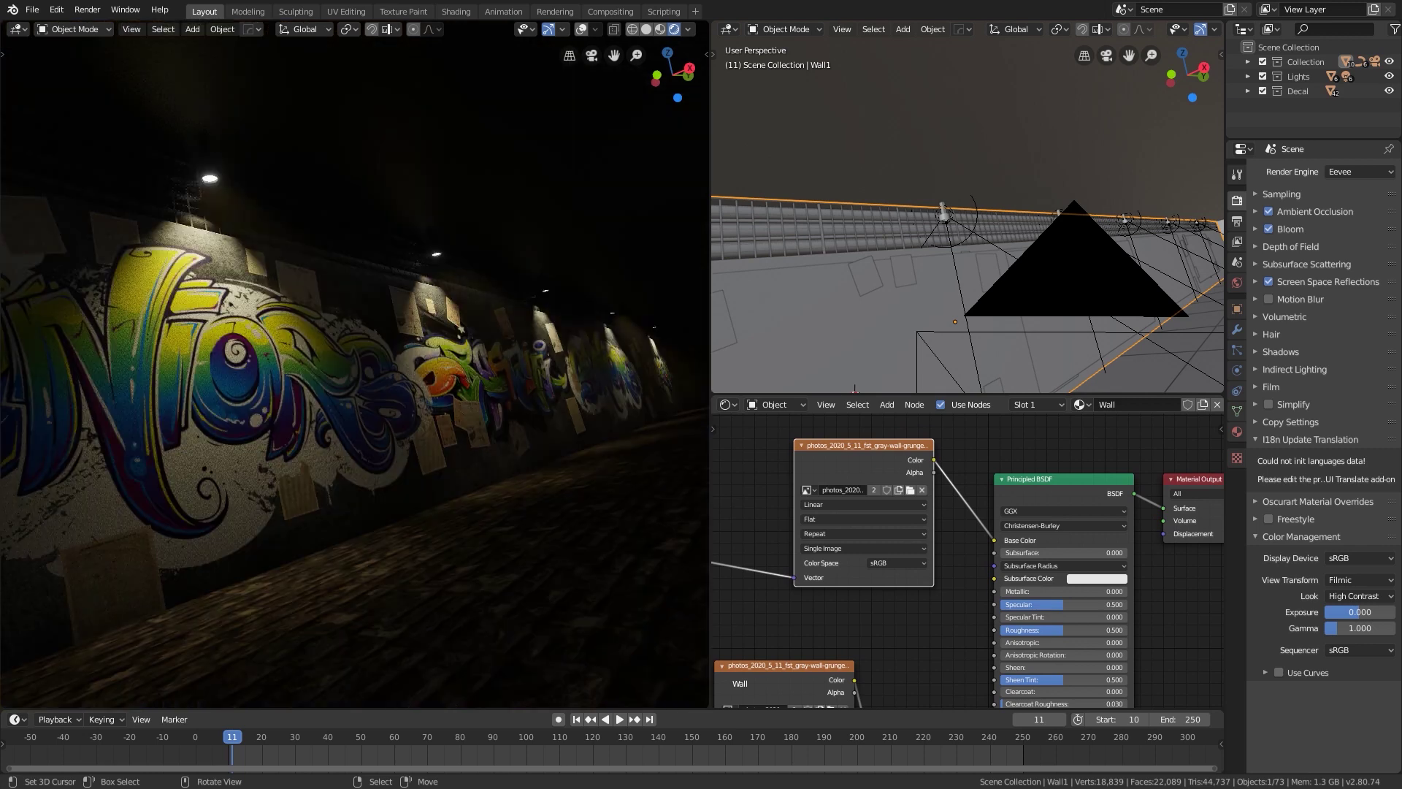
pyautogui.scroll(4, 355, 364)
pyautogui.keyDown('shift'); pyautogui.moveTo(292, 314); pyautogui.dragTo(544, 497, button='middle'); pyautogui.keyUp('shift')
pyautogui.press('KP_0')
pyautogui.scroll(-3, 355, 364)
pyautogui.keyDown('shift'); pyautogui.moveTo(329, 292); pyautogui.dragTo(395, 478, button='middle'); pyautogui.keyUp('shift')
pyautogui.scroll(4, 395, 478)
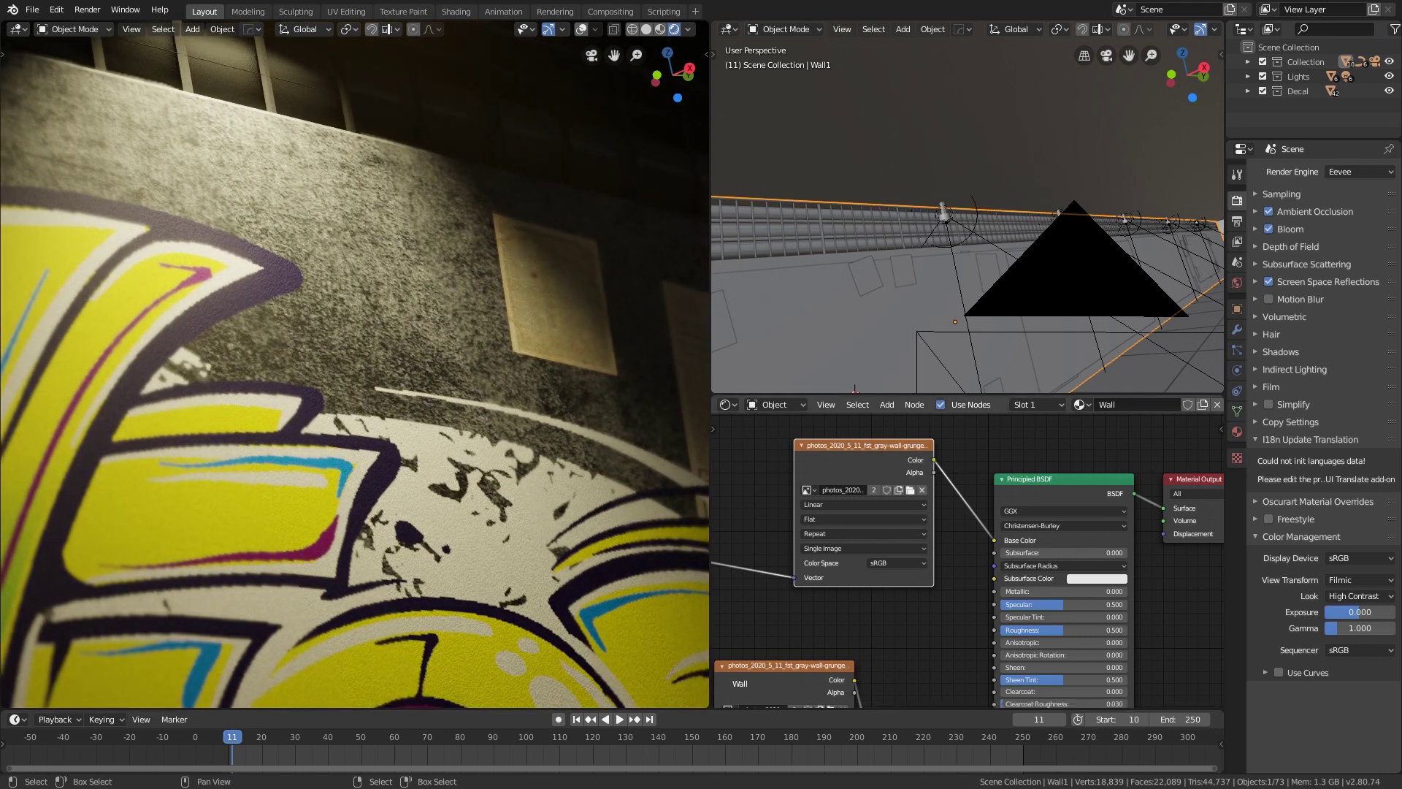
# Examine the wall material's Bump node and the grunge image texture that drives its height
pyautogui.scroll(-5, 964, 570)
pyautogui.moveTo(938, 664); pyautogui.dragTo(1015, 565, button='middle')
pyautogui.scroll(5, 962, 547)
pyautogui.scroll(4, 1095, 628)
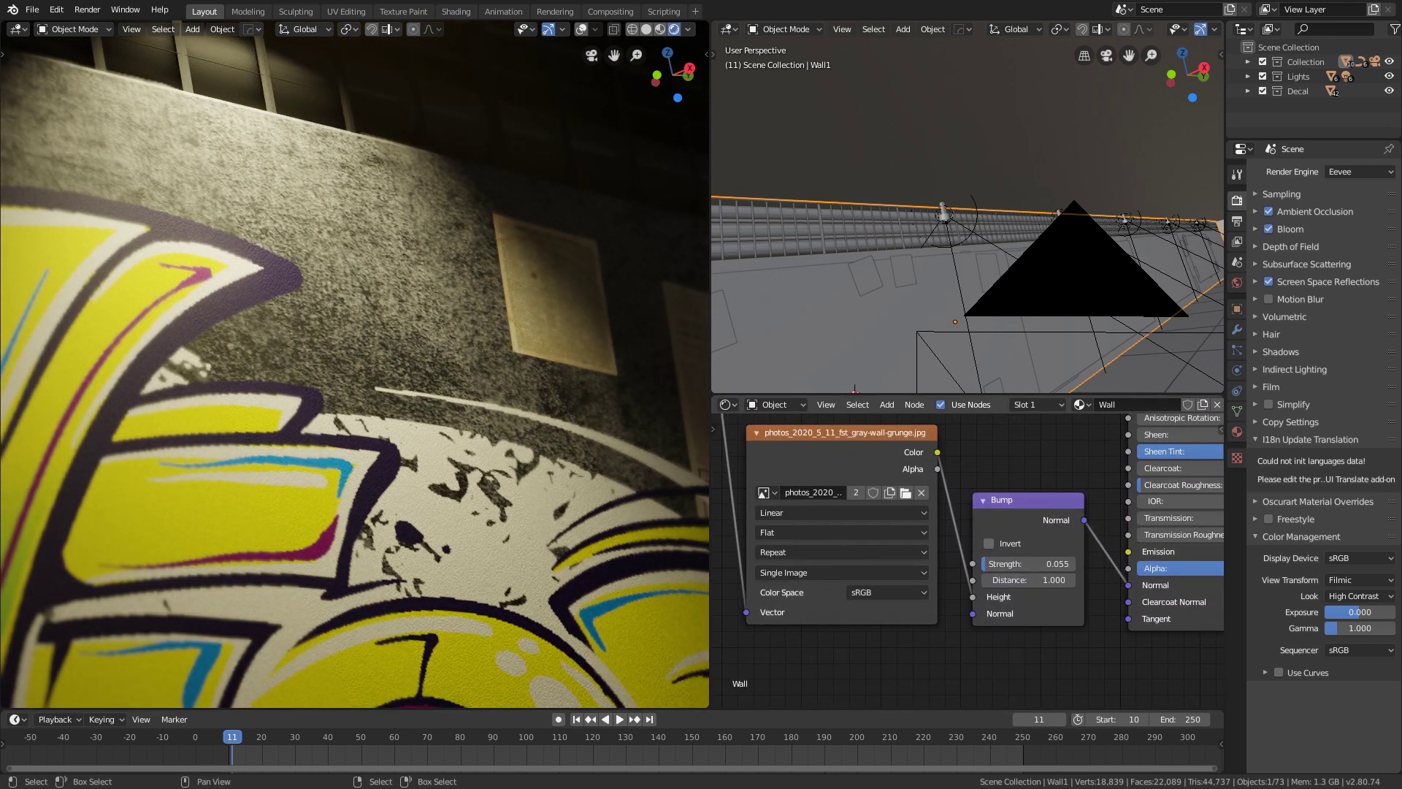
pyautogui.scroll(-2, 355, 364)
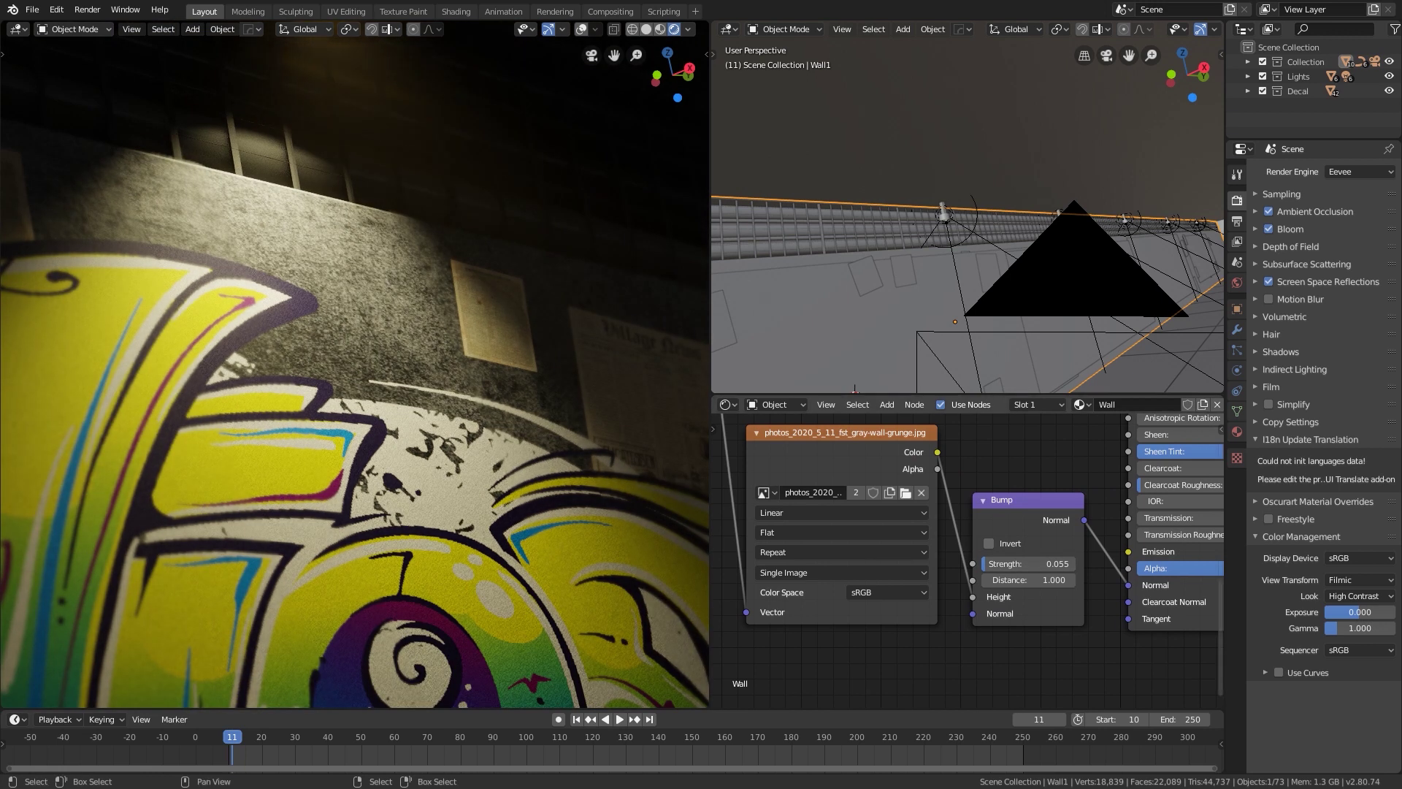
pyautogui.scroll(-3, 965, 558)
pyautogui.scroll(3, 965, 541)
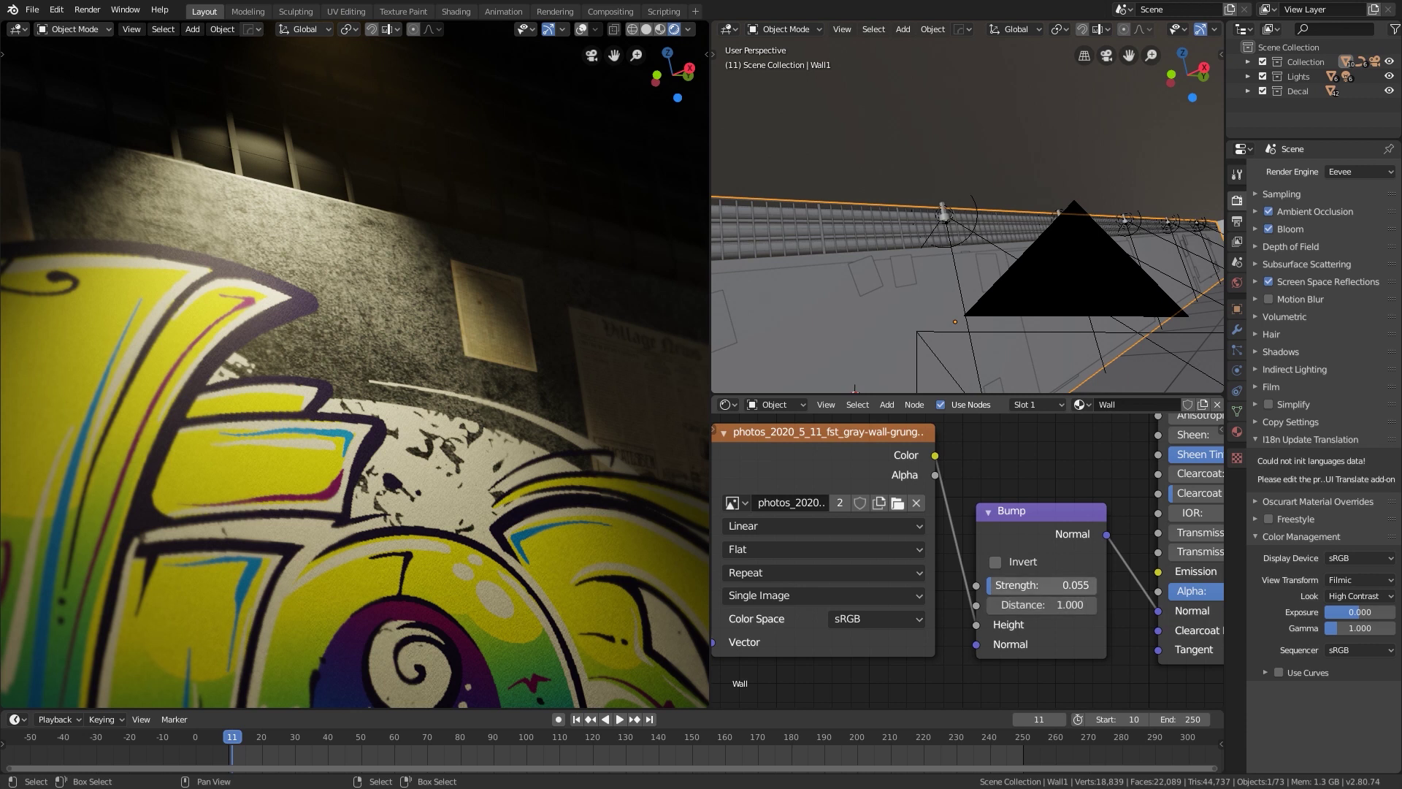
# Examine how the first lamp lights the wall and graffiti in the rendered view
pyautogui.scroll(-3, 355, 364)
pyautogui.keyDown('shift'); pyautogui.moveTo(387, 409); pyautogui.dragTo(345, 335, button='middle'); pyautogui.keyUp('shift')
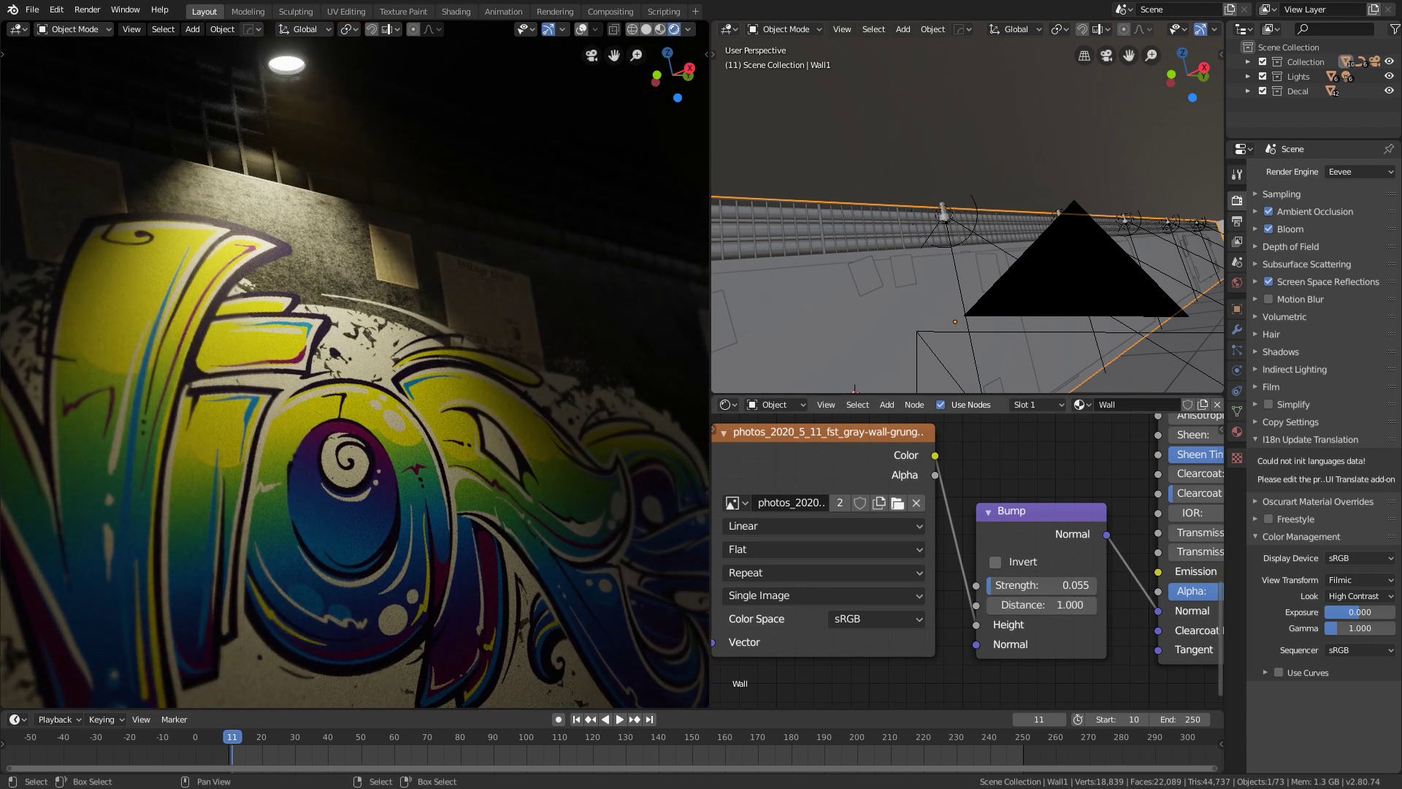
pyautogui.scroll(-2, 355, 363)
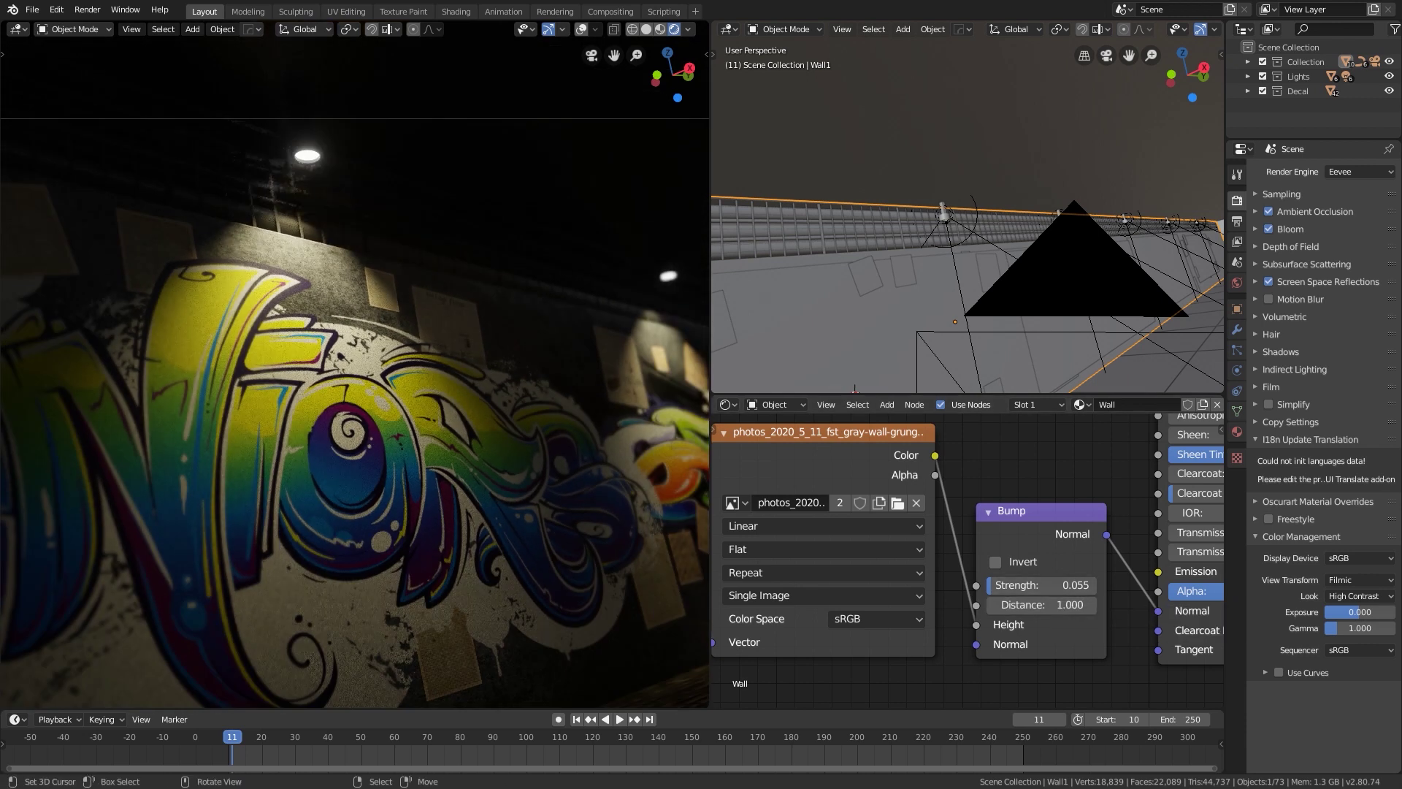
pyautogui.keyDown('shift'); pyautogui.moveTo(380, 394); pyautogui.dragTo(378, 364, button='middle'); pyautogui.keyUp('shift')
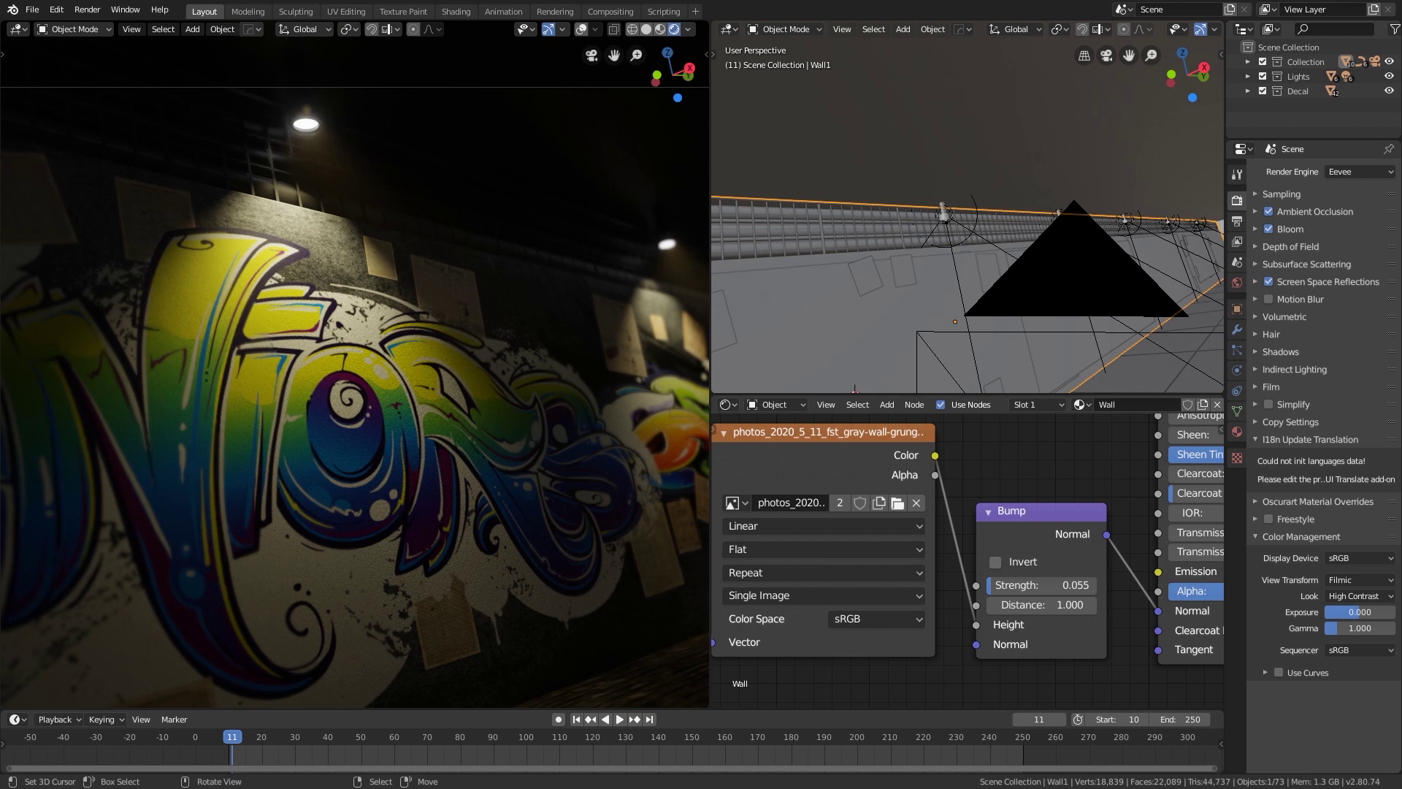
pyautogui.scroll(1, 355, 365)
pyautogui.keyDown('shift'); pyautogui.moveTo(355, 321); pyautogui.dragTo(360, 407, button='middle'); pyautogui.keyUp('shift')
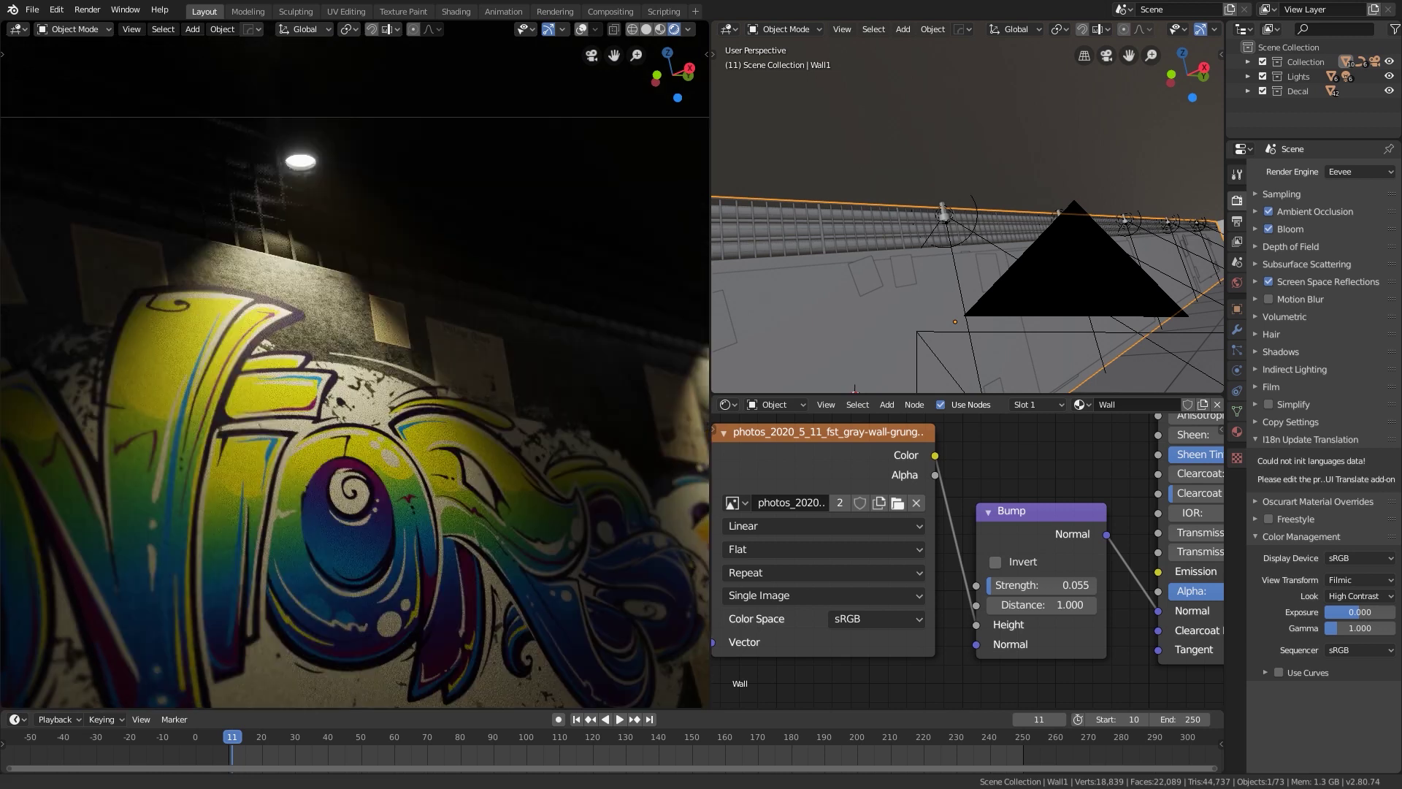
pyautogui.scroll(2, 355, 365)
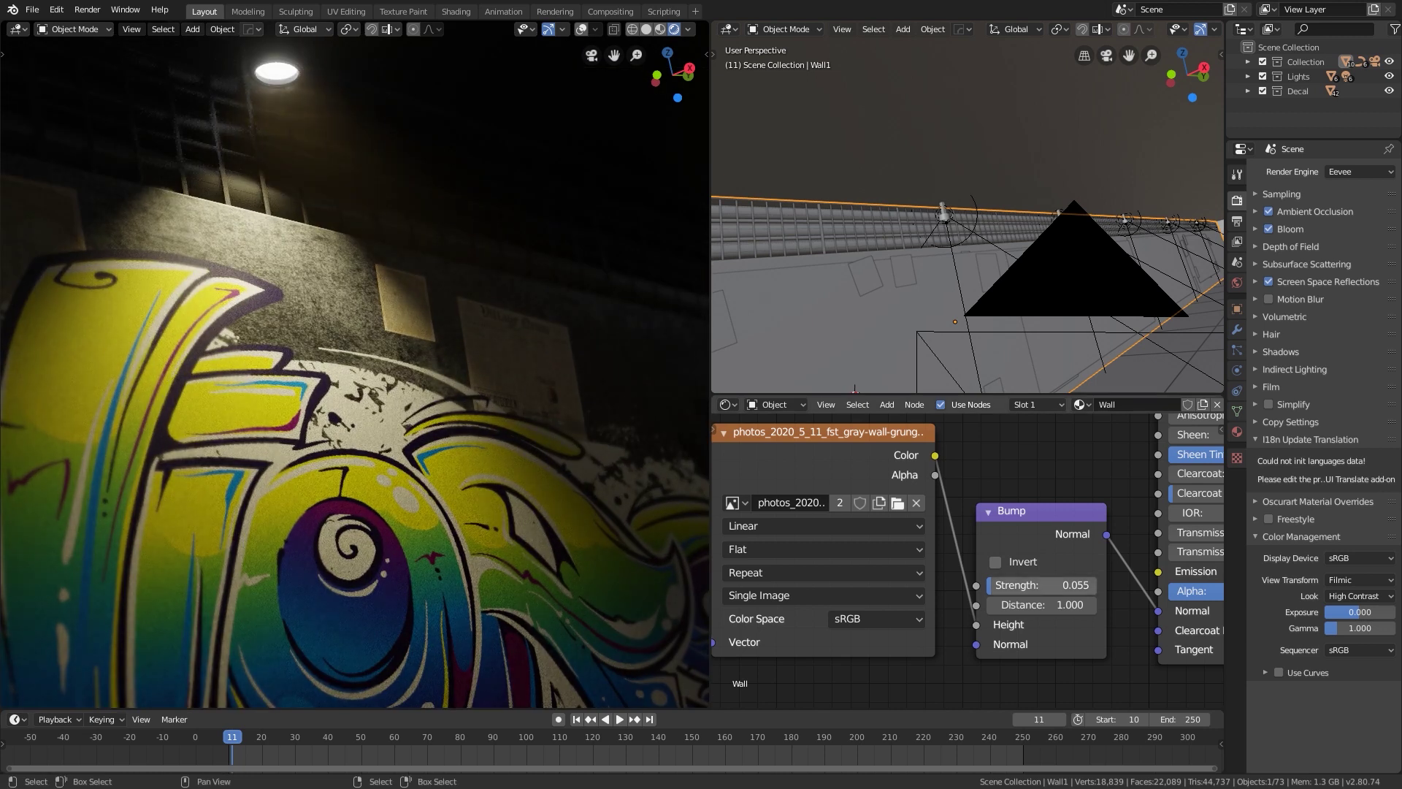
pyautogui.scroll(-1, 355, 363)
pyautogui.keyDown('shift'); pyautogui.moveTo(355, 363); pyautogui.dragTo(348, 329, button='middle'); pyautogui.keyUp('shift')
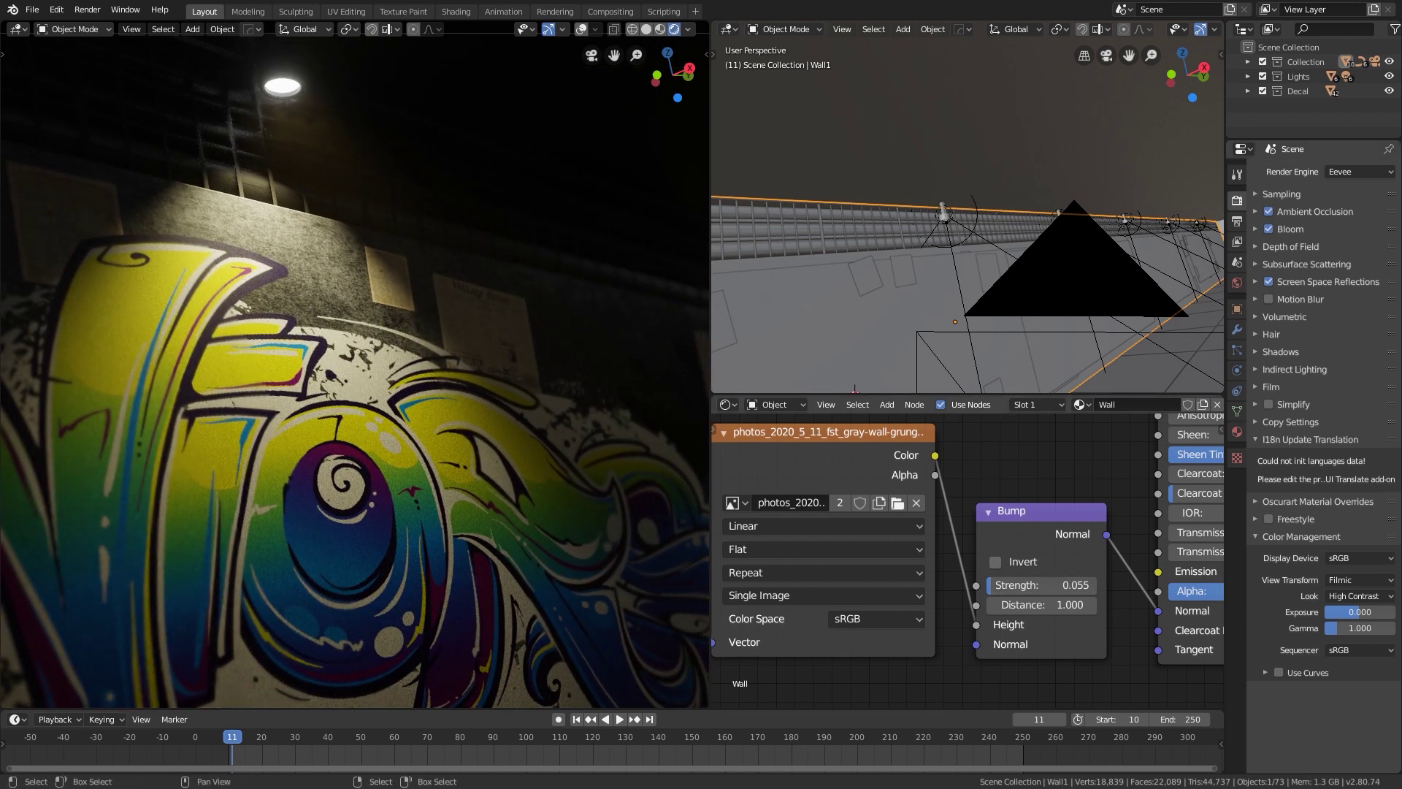
# Test a stronger bump of about 0.31 on the wall, and set the Bump strength to 0.1
pyautogui.moveTo(1043, 585); pyautogui.dragTo(1080, 584)
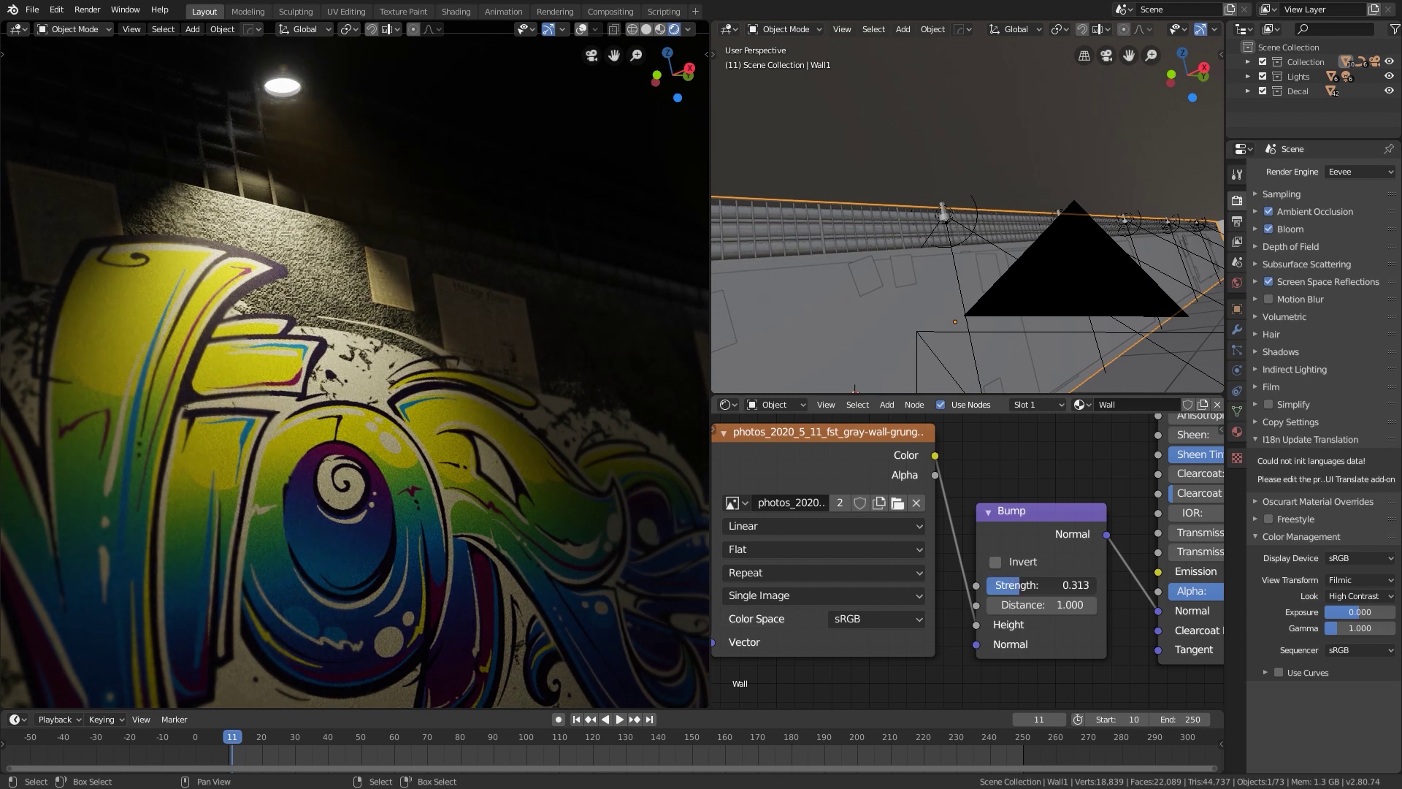
pyautogui.moveTo(1081, 584); pyautogui.dragTo(1044, 584)
pyautogui.click(1044, 584)
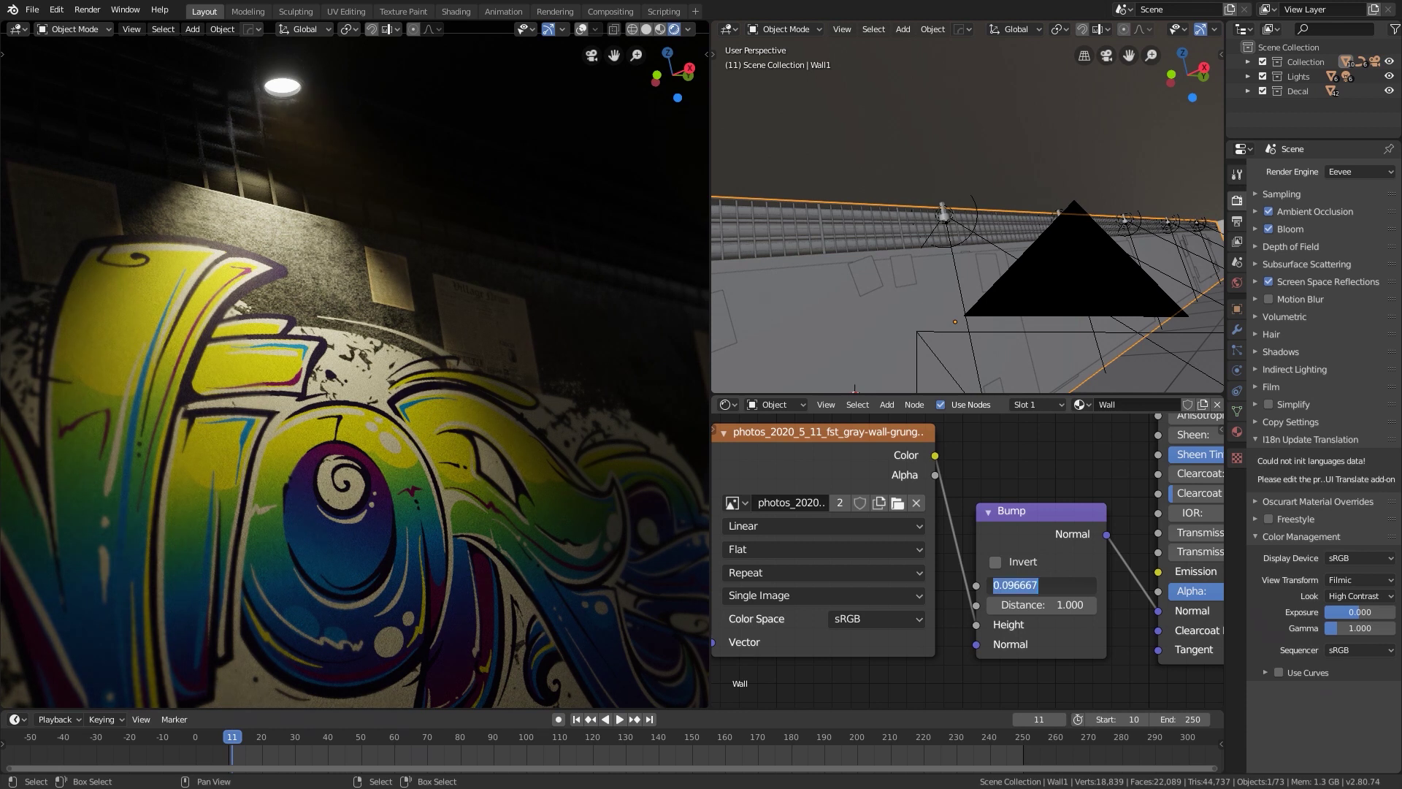
pyautogui.write('0.1')
pyautogui.press('Return')
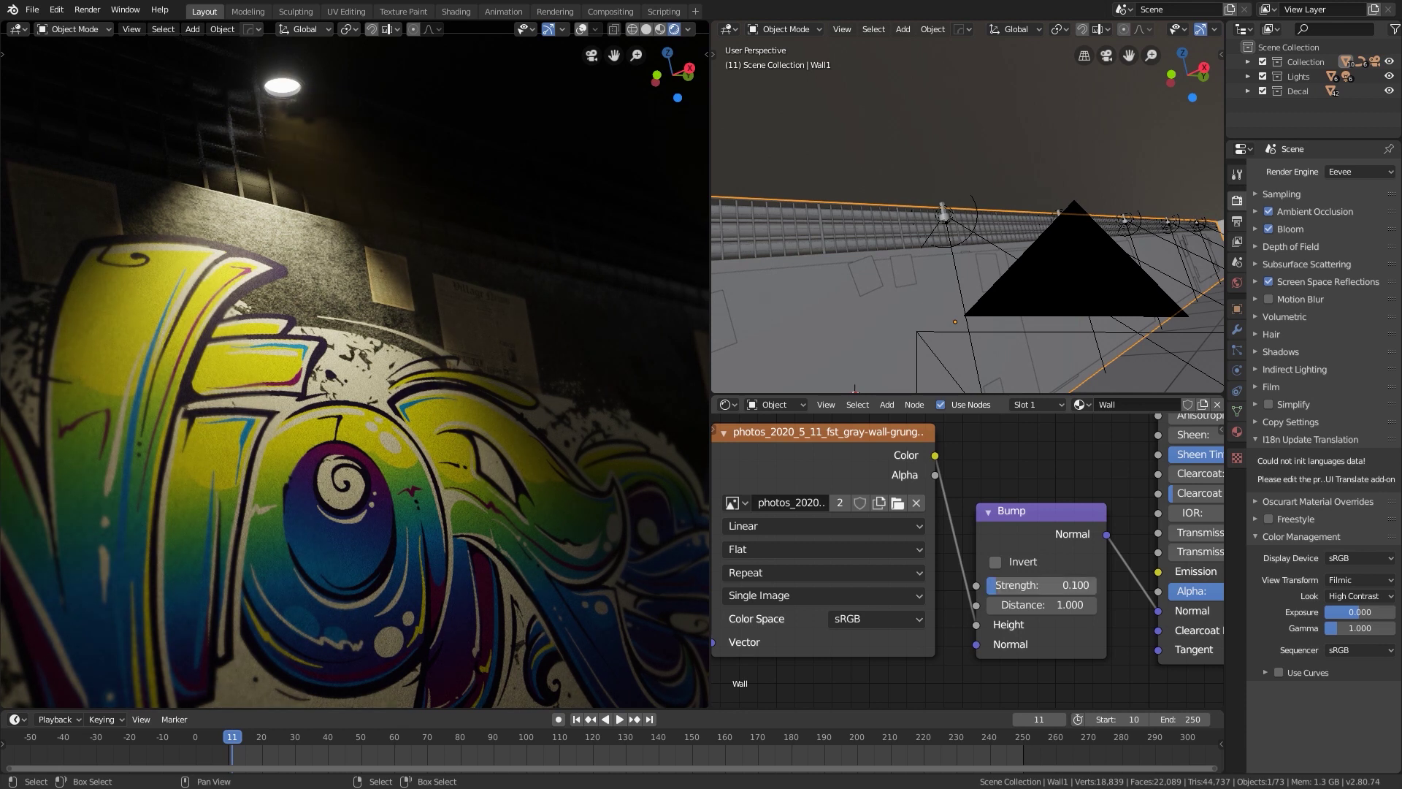
# Compare the wall with its Bump strength at 0, and restore the strength to 0.1
pyautogui.scroll(-1, 355, 373)
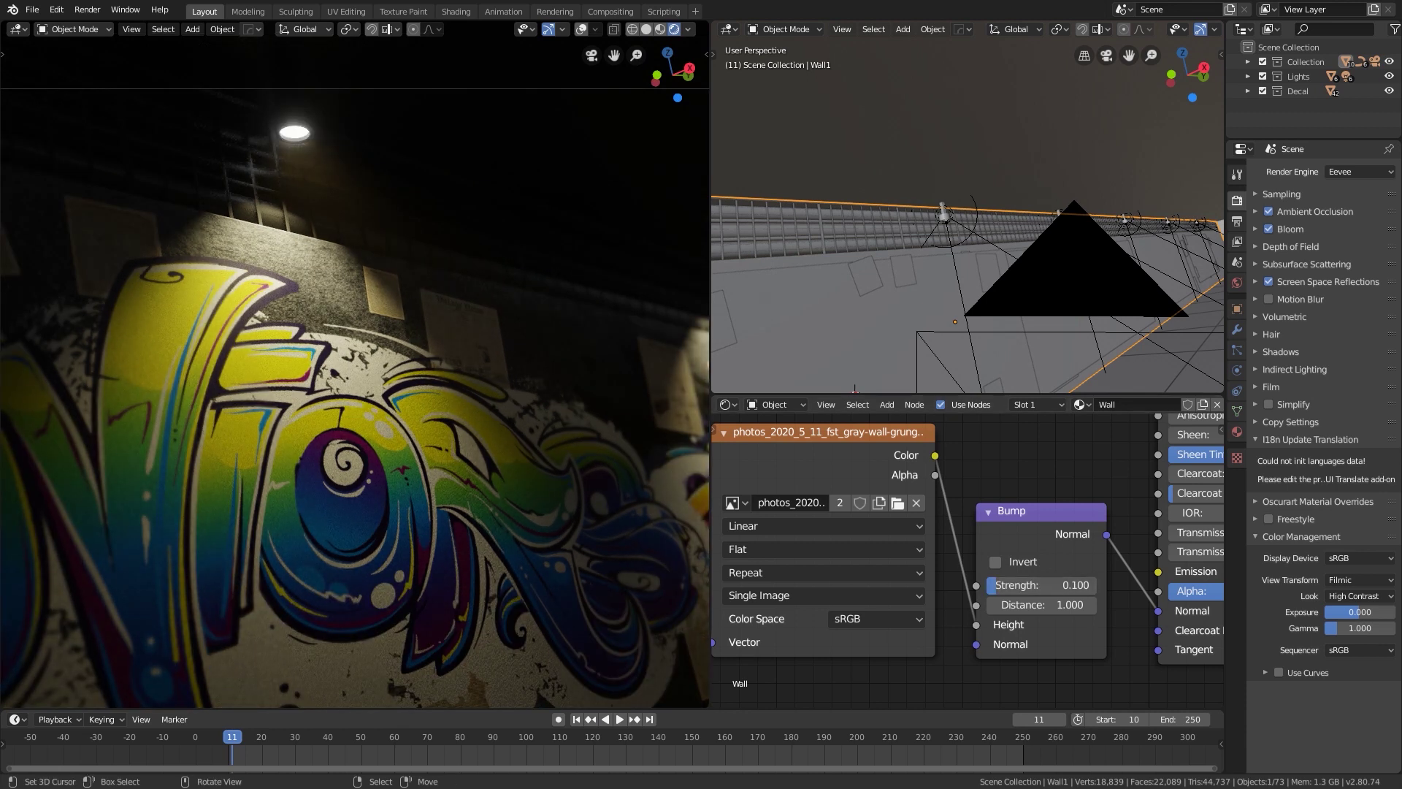
pyautogui.scroll(1, 355, 372)
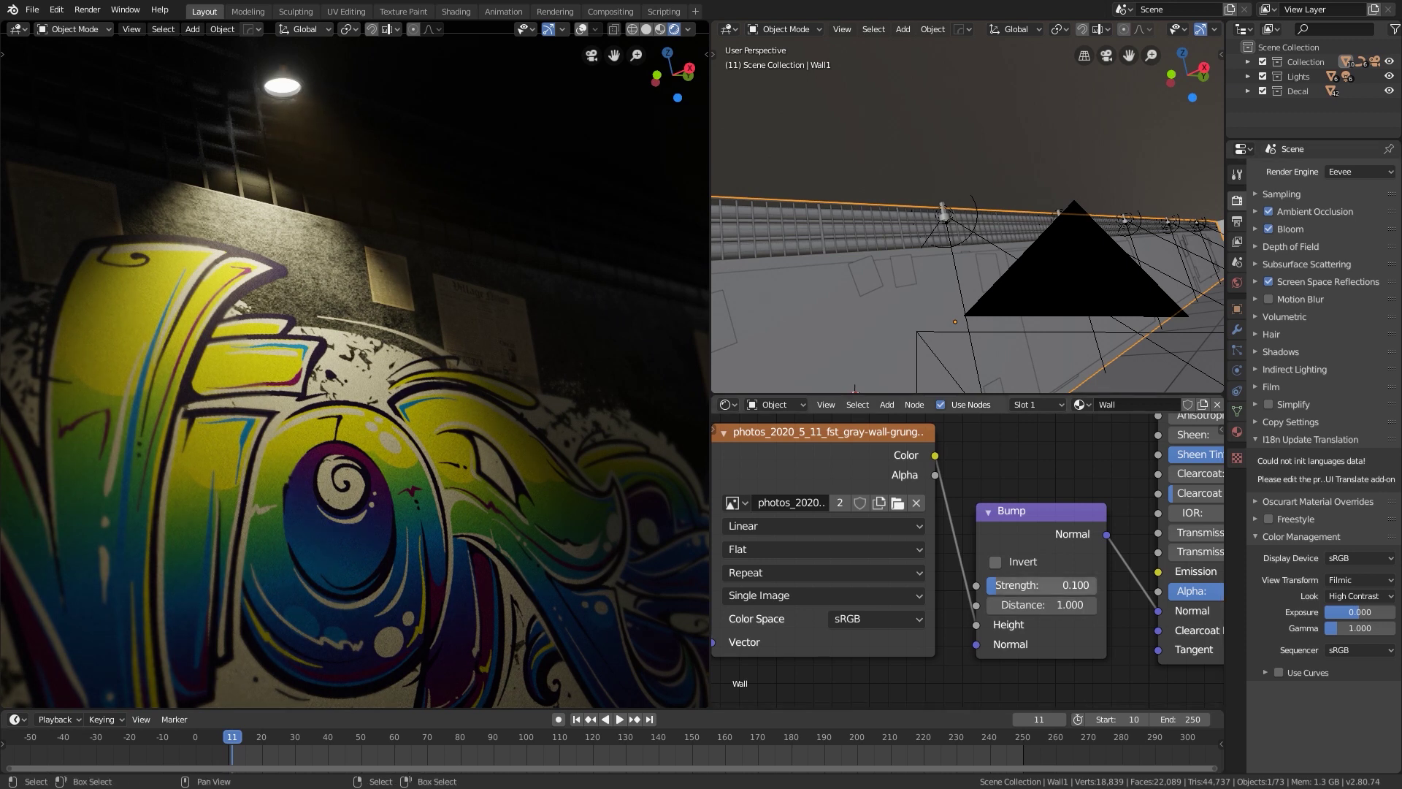
pyautogui.moveTo(1042, 585); pyautogui.dragTo(1023, 585)
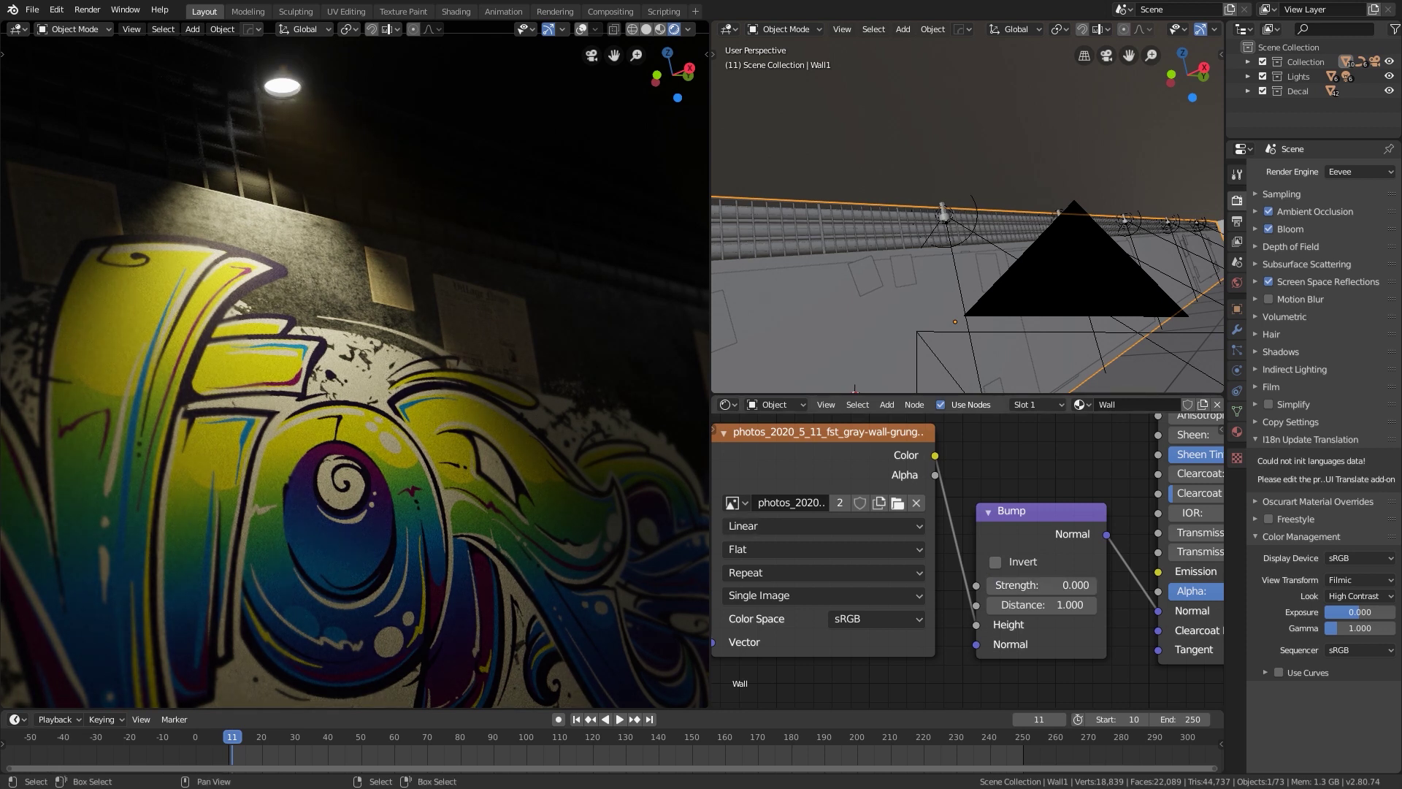
pyautogui.click(1041, 585)
pyautogui.write('0.1')
pyautogui.press('Return')
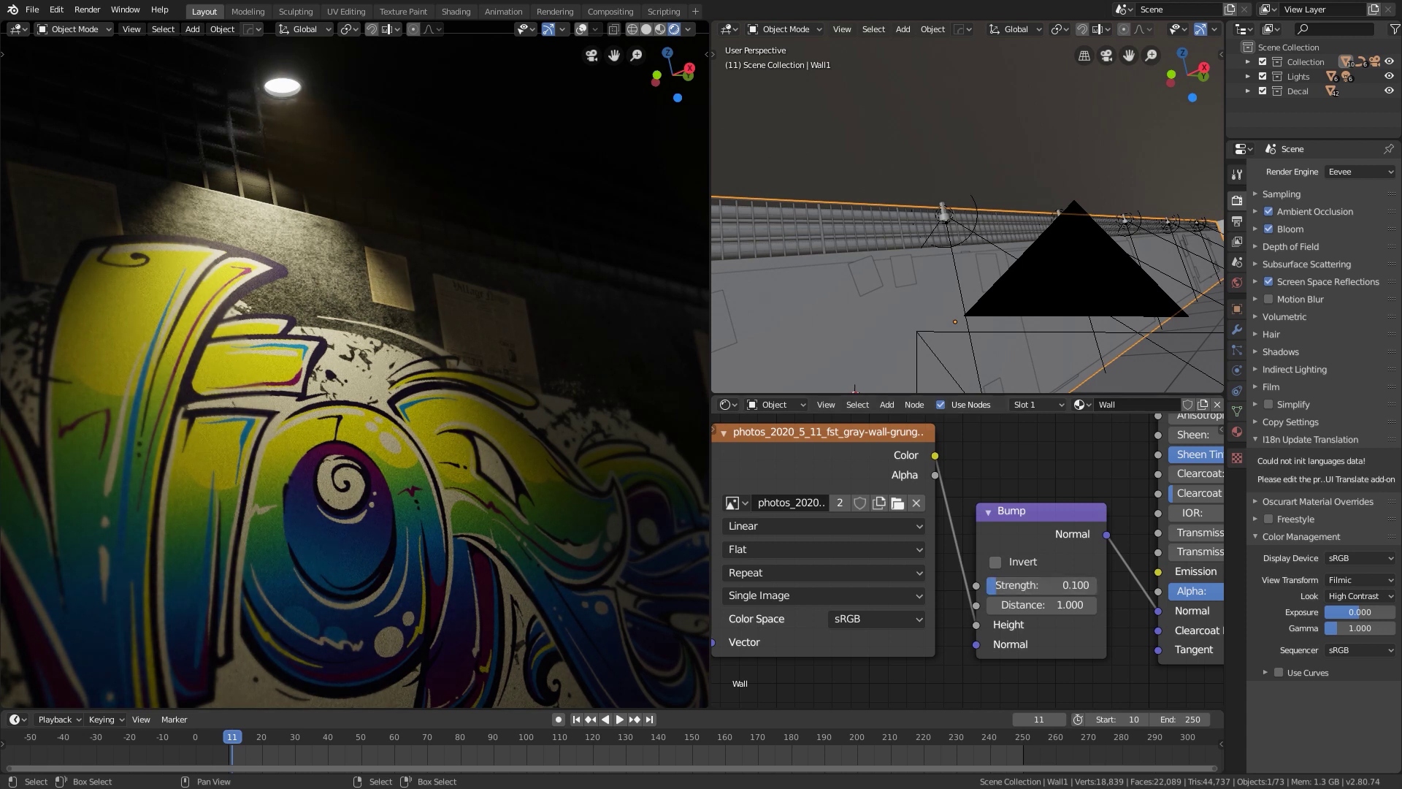
# Select the first graffiti plane on the wall and inspect its surface up close in the rendered view
pyautogui.moveTo(978, 329); pyautogui.dragTo(1061, 274, button='middle')
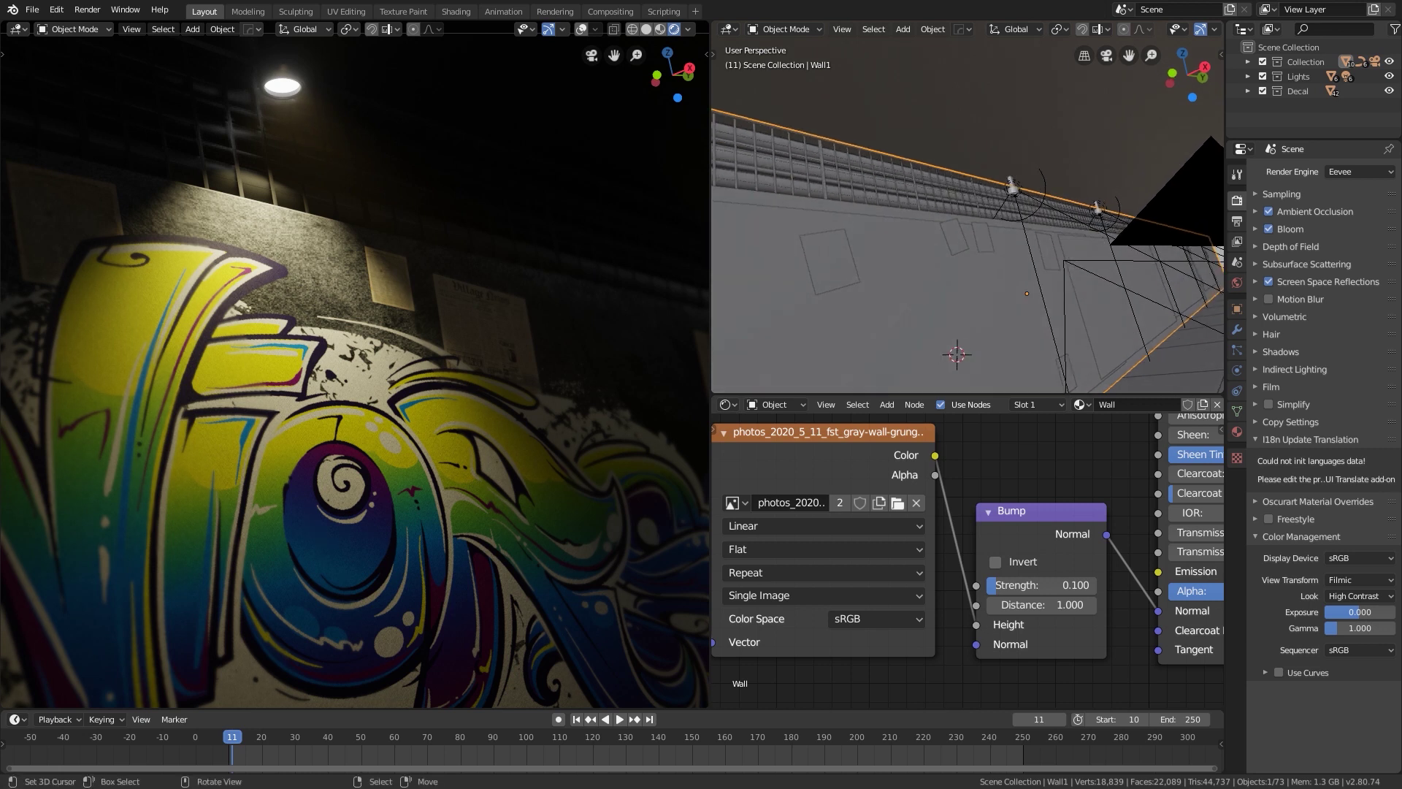
pyautogui.rightClick(1000, 296)
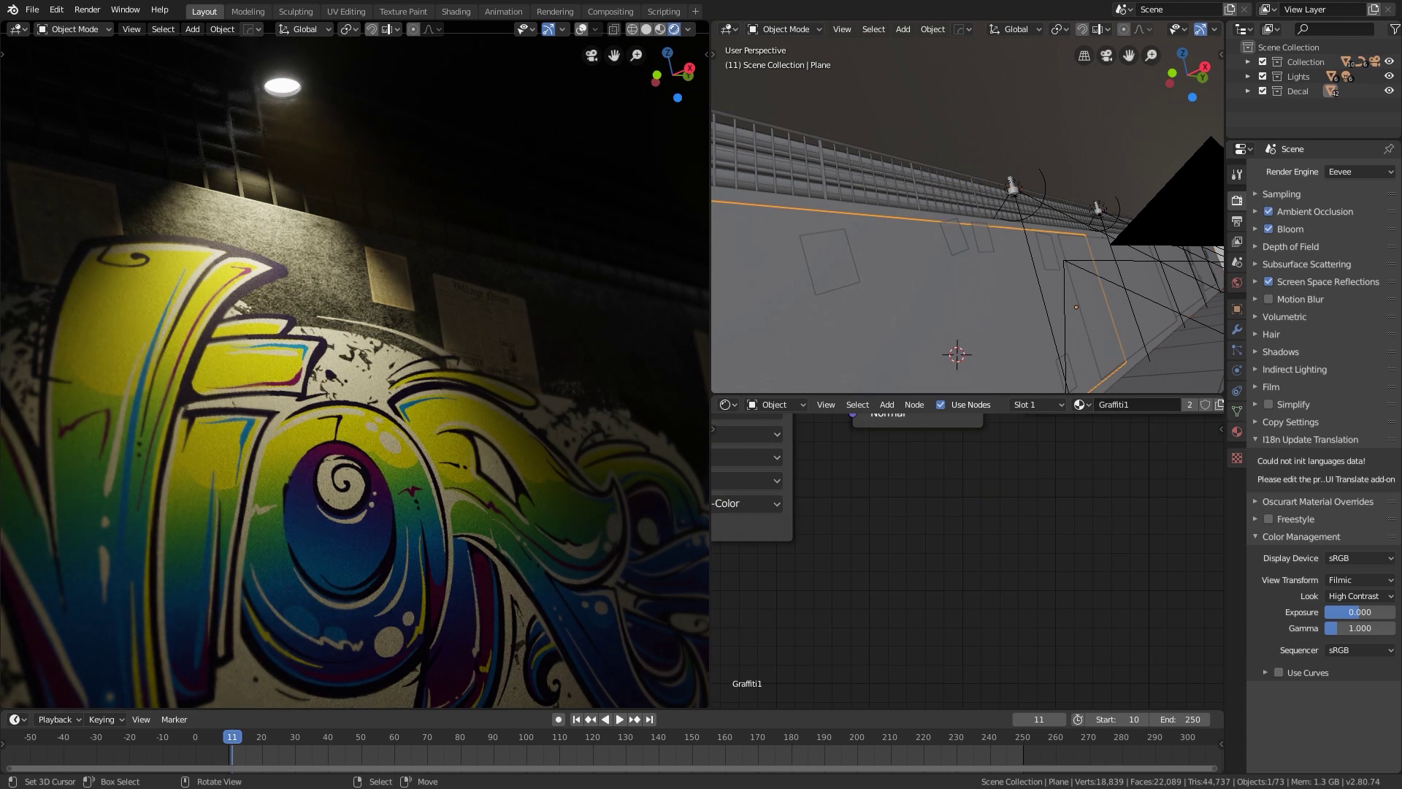
pyautogui.moveTo(1000, 296); pyautogui.dragTo(1015, 297, button='middle')
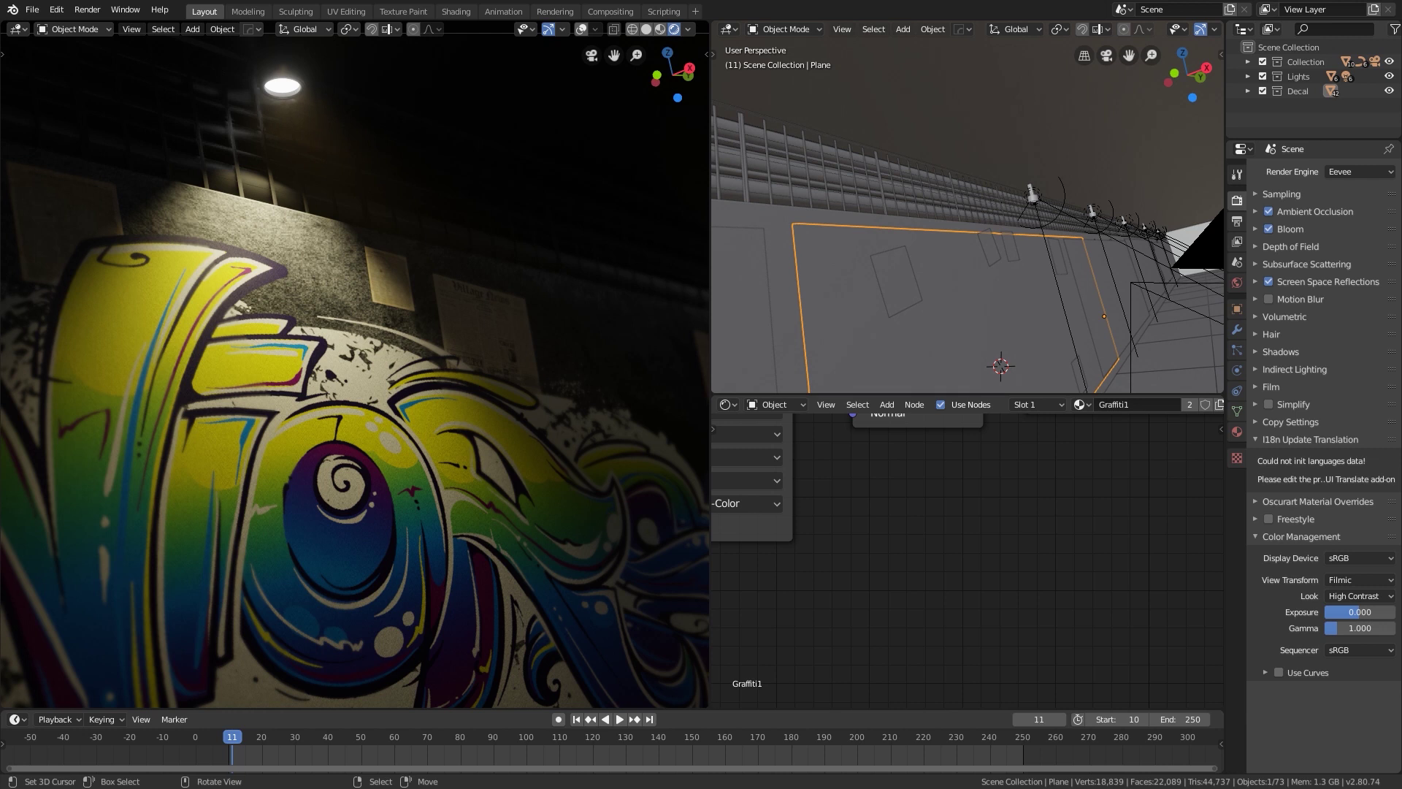
pyautogui.scroll(5, 355, 364)
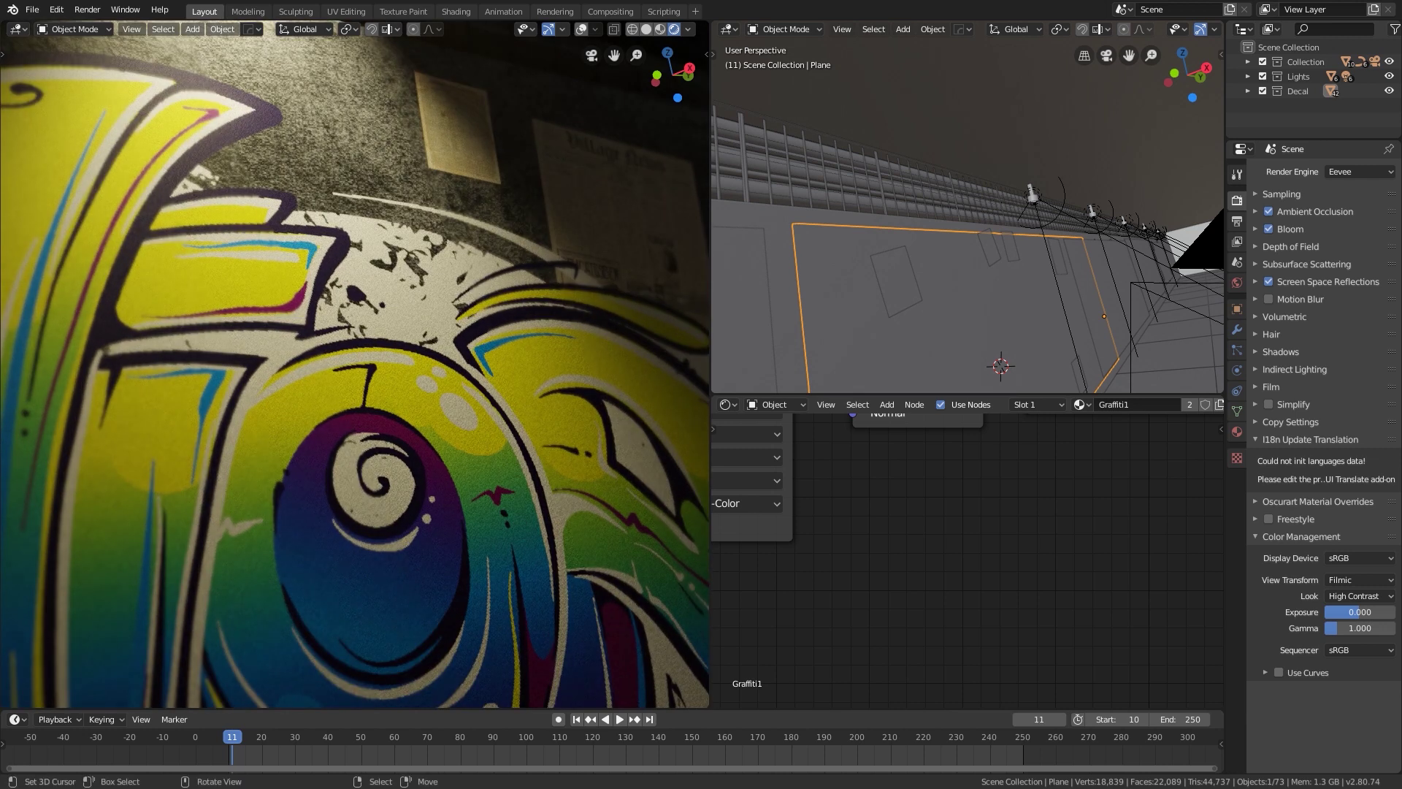
pyautogui.keyDown('shift'); pyautogui.moveTo(372, 408); pyautogui.dragTo(353, 363, button='middle'); pyautogui.keyUp('shift')
# Examine the graffiti material's Bump node with its Wall 1_AO.jpg height texture, and shift the Bump node slightly
pyautogui.moveTo(756, 480); pyautogui.dragTo(863, 584, button='middle')
pyautogui.scroll(1, 953, 610)
pyautogui.scroll(-2, 964, 570)
pyautogui.scroll(-4, 888, 589)
pyautogui.scroll(4, 967, 559)
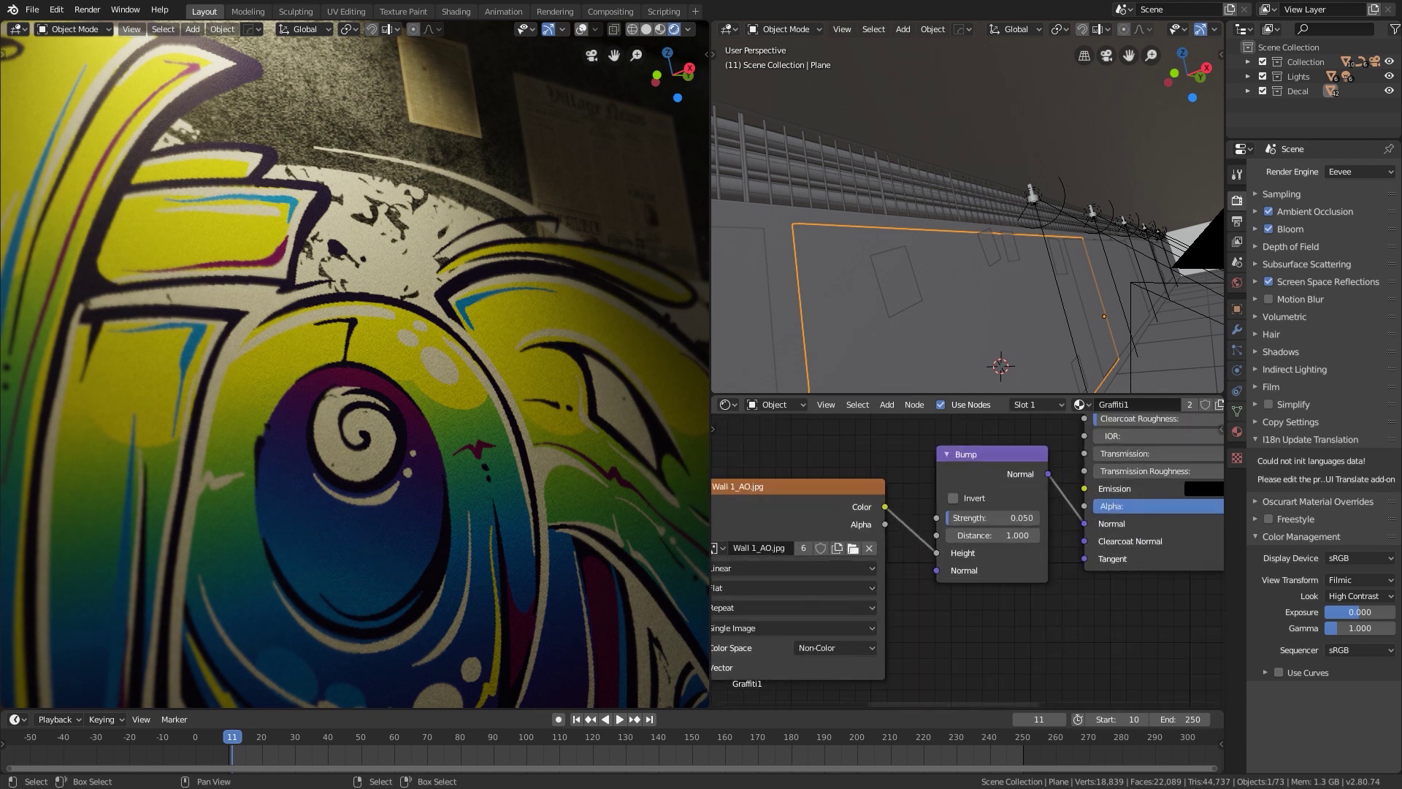
pyautogui.moveTo(967, 559)
pyautogui.mouseDown(button='middle')
pyautogui.moveTo(928, 574)
pyautogui.moveTo(948, 573)
pyautogui.mouseUp(button='middle')
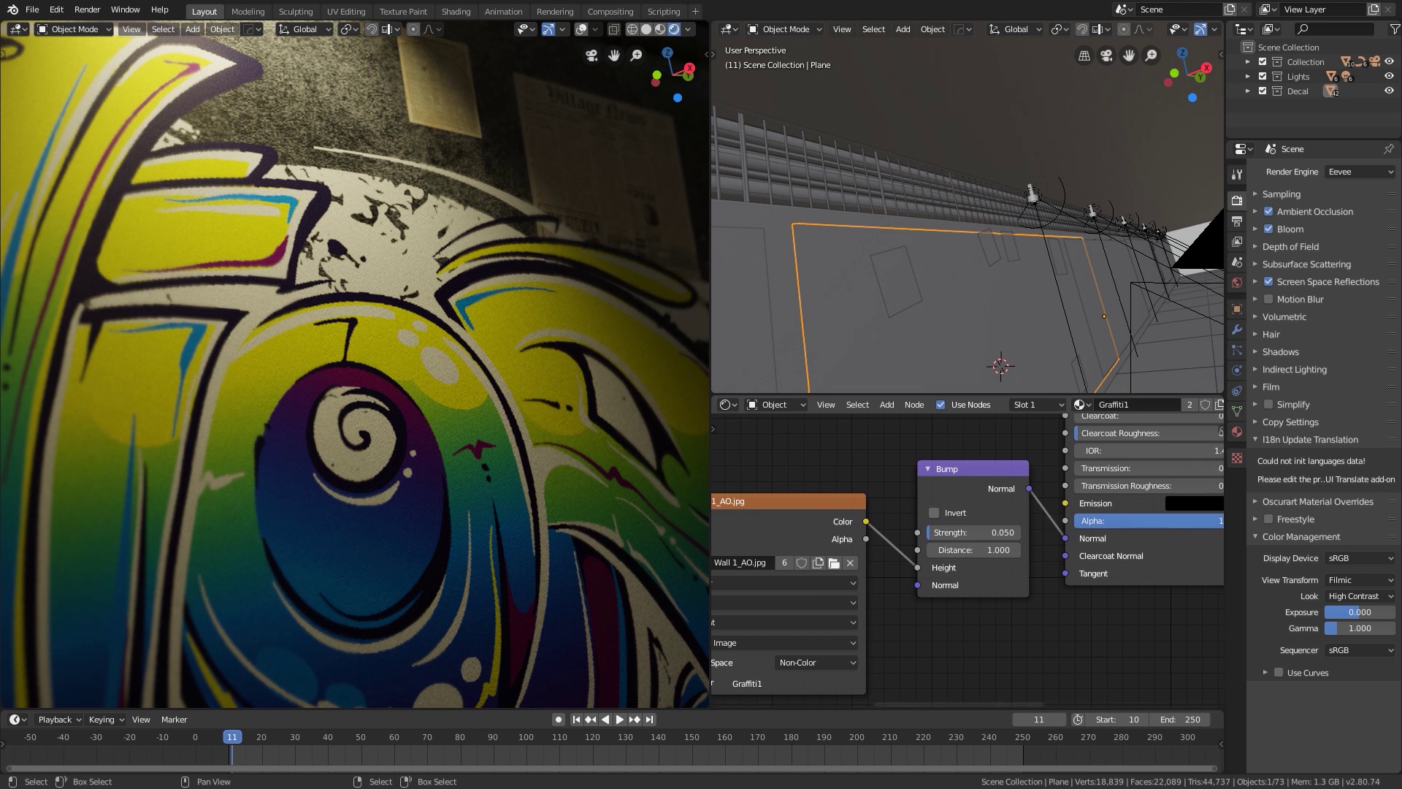
pyautogui.moveTo(975, 469); pyautogui.dragTo(965, 466)
pyautogui.moveTo(967, 559); pyautogui.dragTo(989, 570, button='middle')
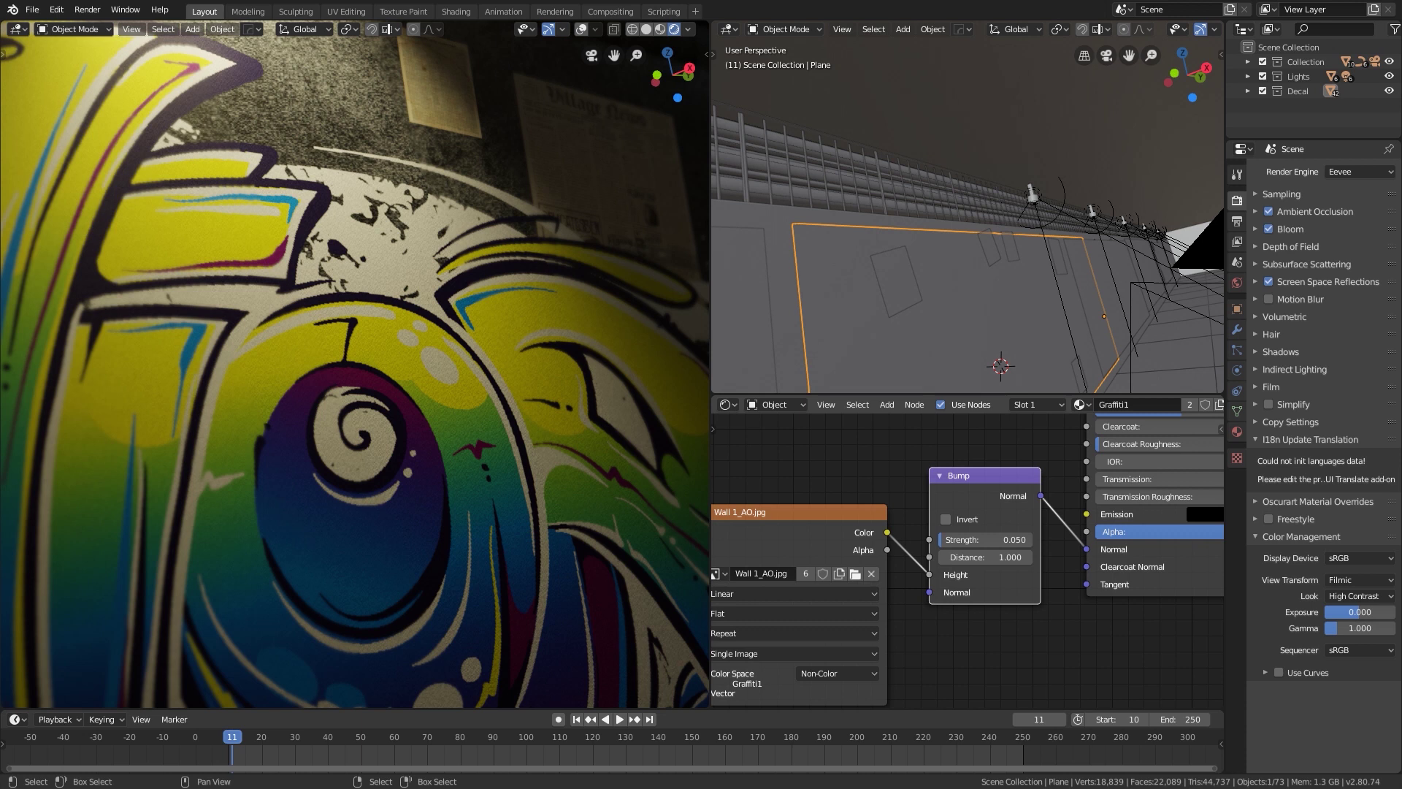
# Inspect the relief on the painted surface up close around the graffiti's letter O in the rendered view
pyautogui.scroll(4, 980, 565)
pyautogui.scroll(-4, 980, 565)
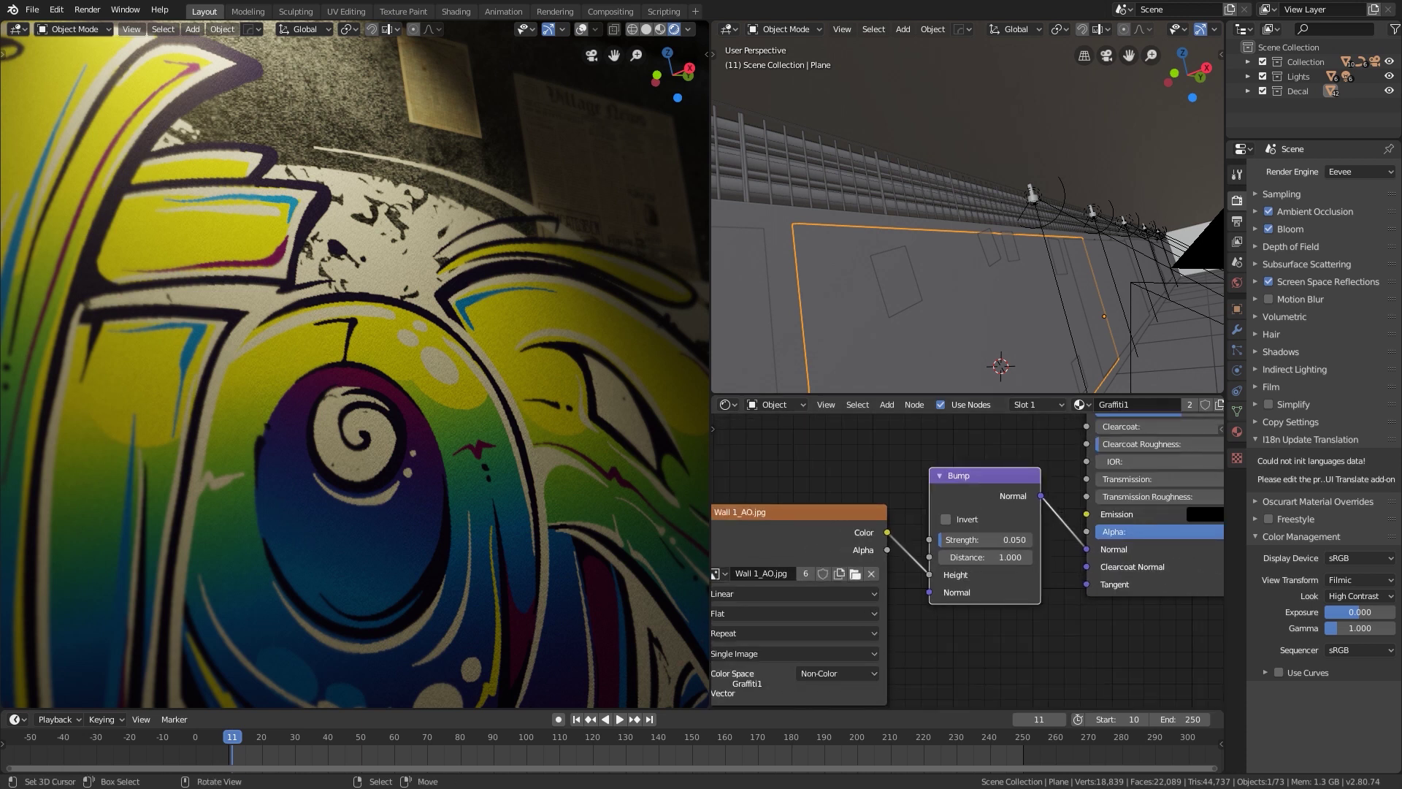
pyautogui.scroll(1, 355, 364)
pyautogui.keyDown('shift'); pyautogui.moveTo(380, 409); pyautogui.dragTo(316, 341, button='middle'); pyautogui.keyUp('shift')
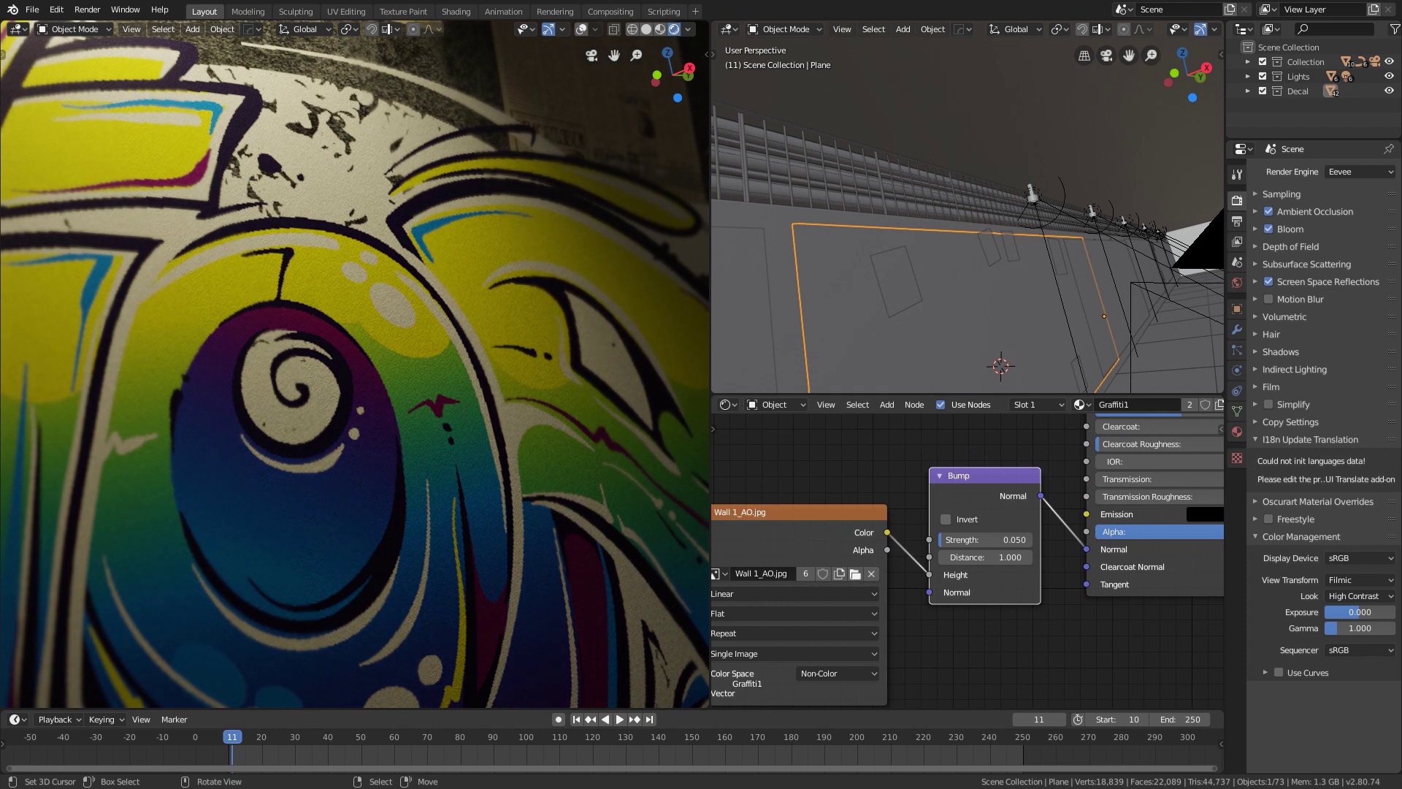
pyautogui.scroll(1, 355, 363)
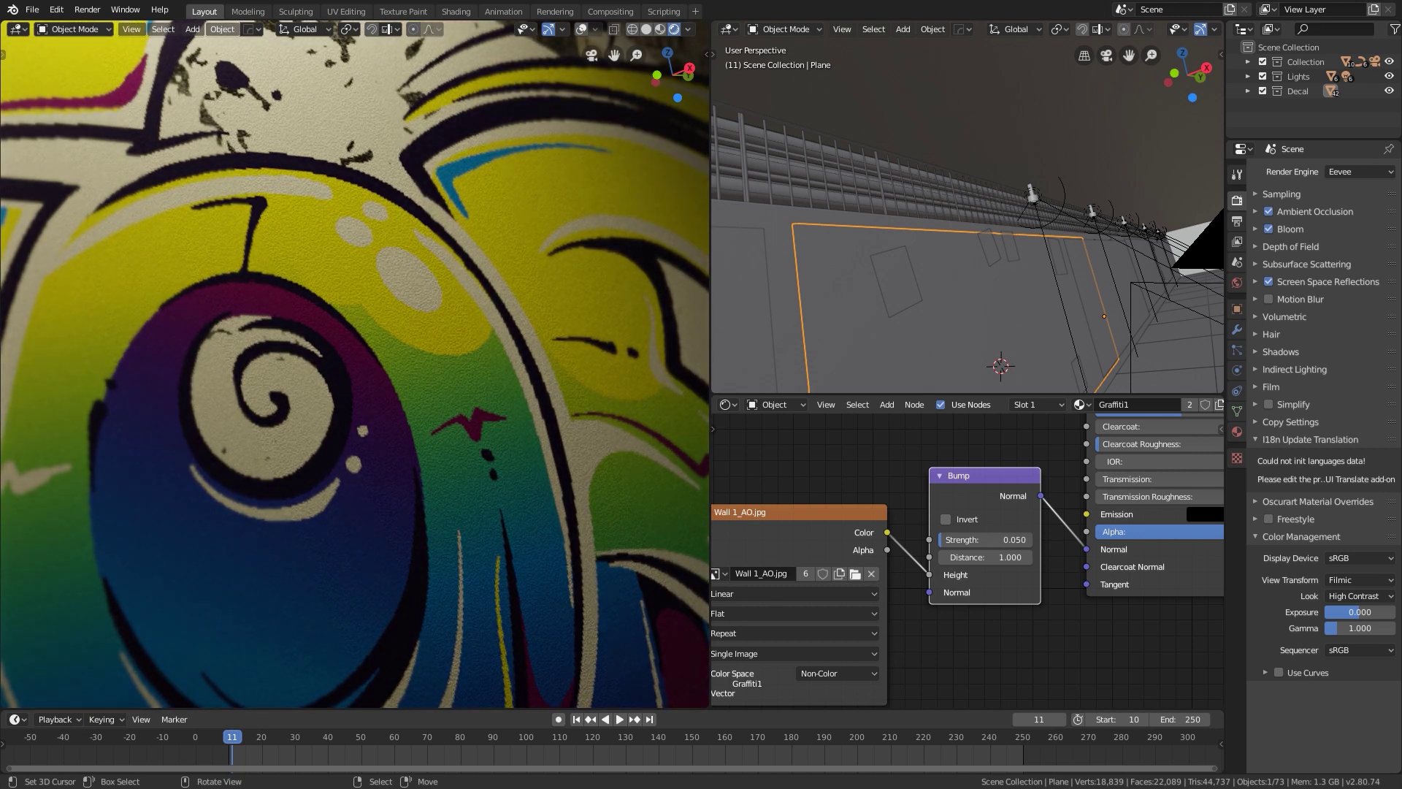
pyautogui.scroll(-3, 355, 364)
pyautogui.scroll(4, 355, 363)
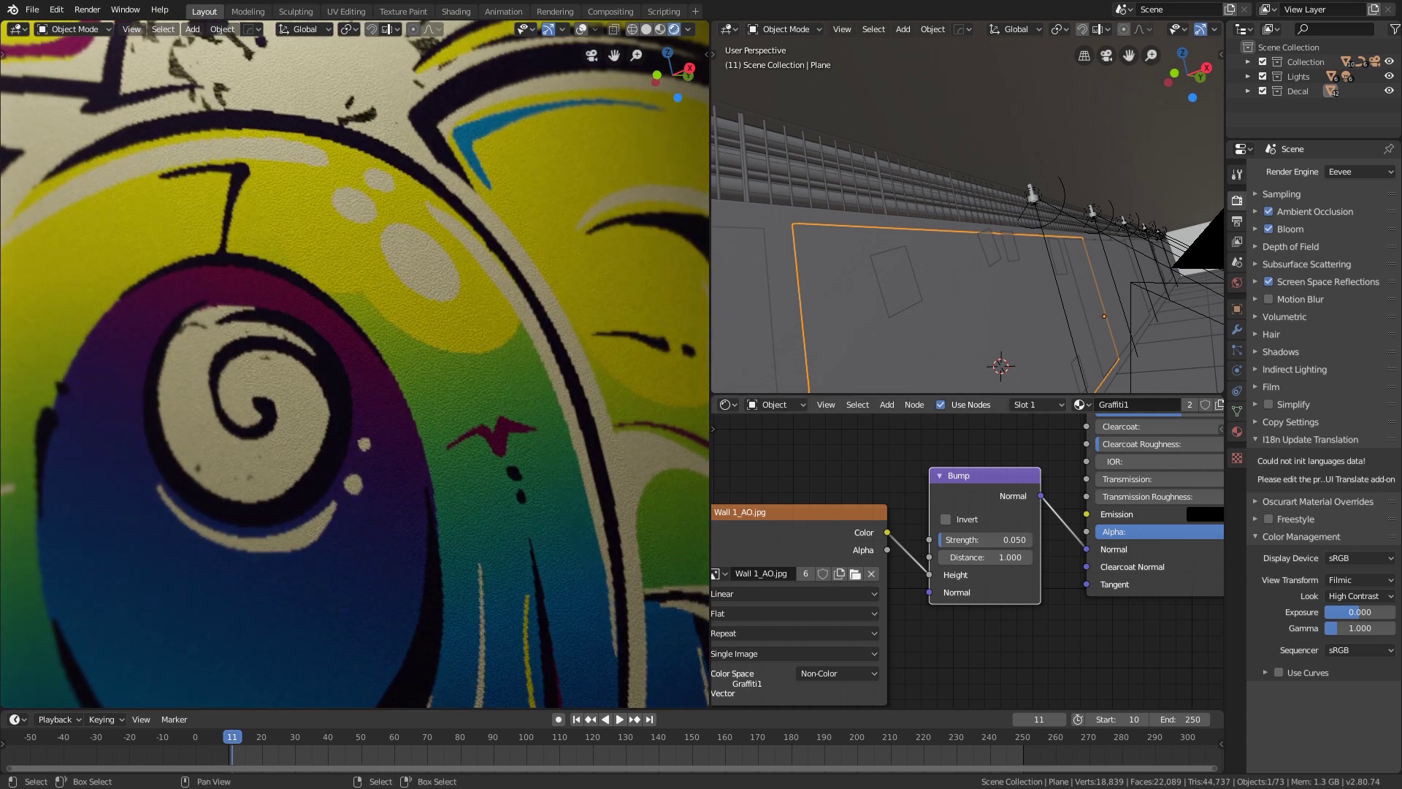
# Compare the graffiti with its Bump strength at 0, and restore the strength to 0.05
pyautogui.moveTo(987, 569); pyautogui.dragTo(966, 560, button='middle')
pyautogui.moveTo(965, 529); pyautogui.dragTo(959, 529)
pyautogui.scroll(-3, 355, 364)
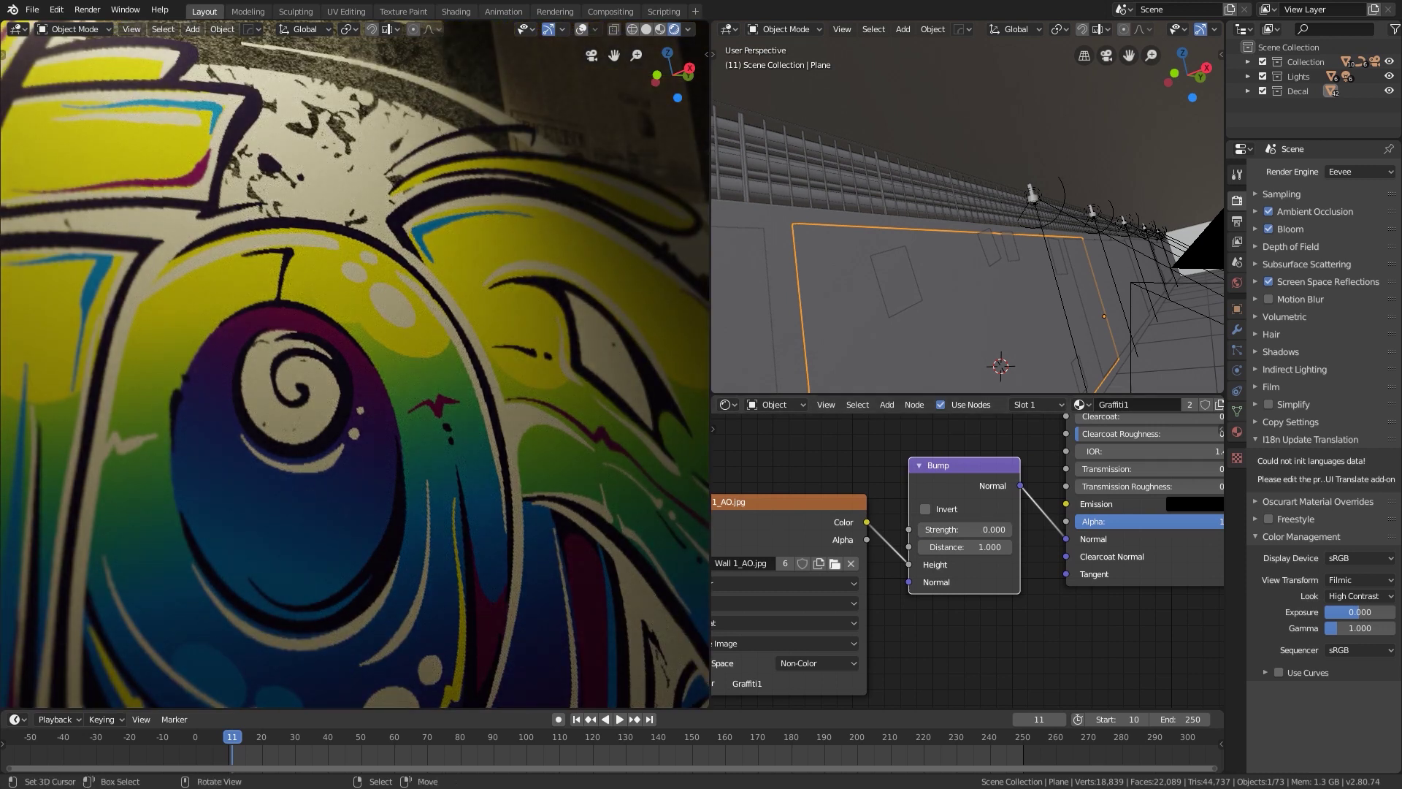
pyautogui.scroll(-3, 355, 363)
pyautogui.scroll(3, 355, 363)
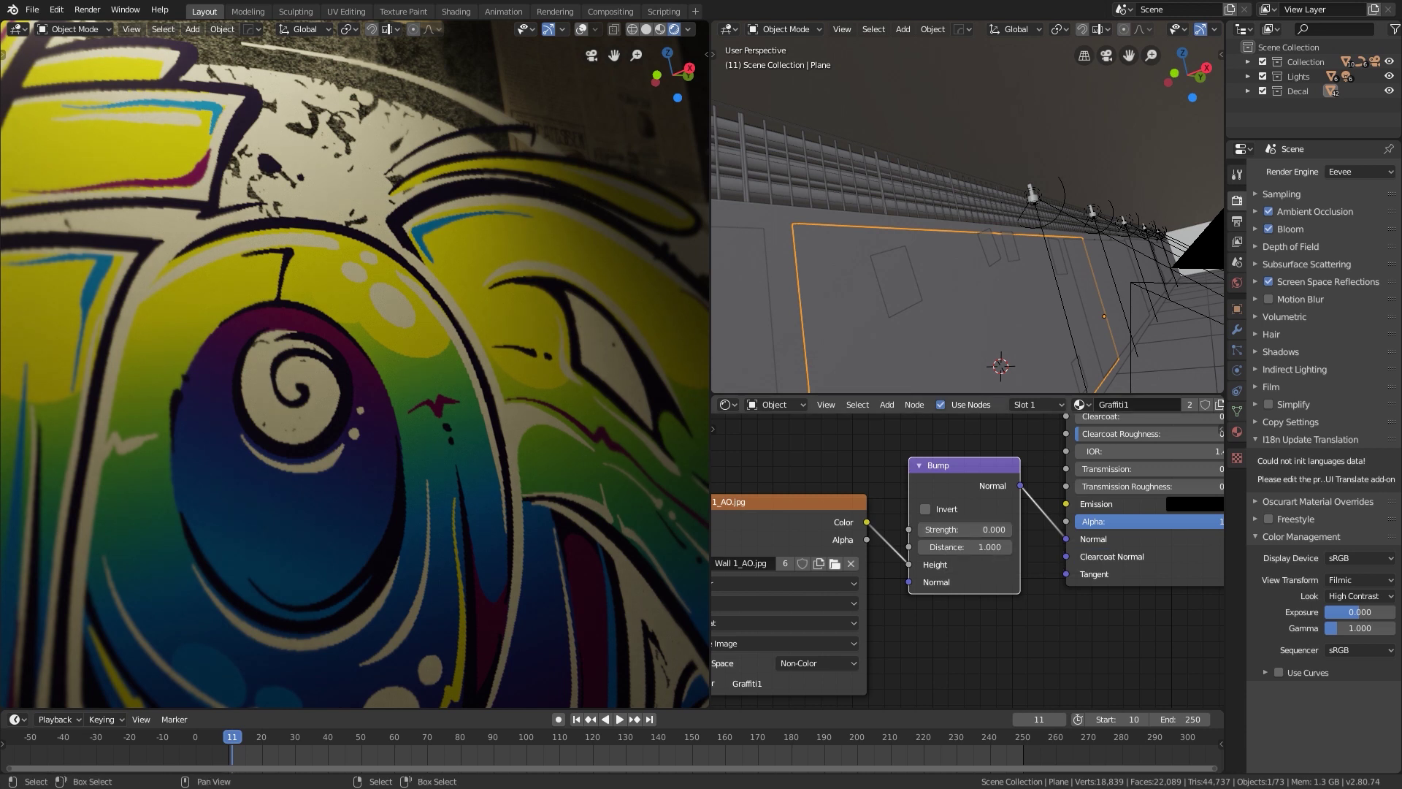
pyautogui.click(964, 529)
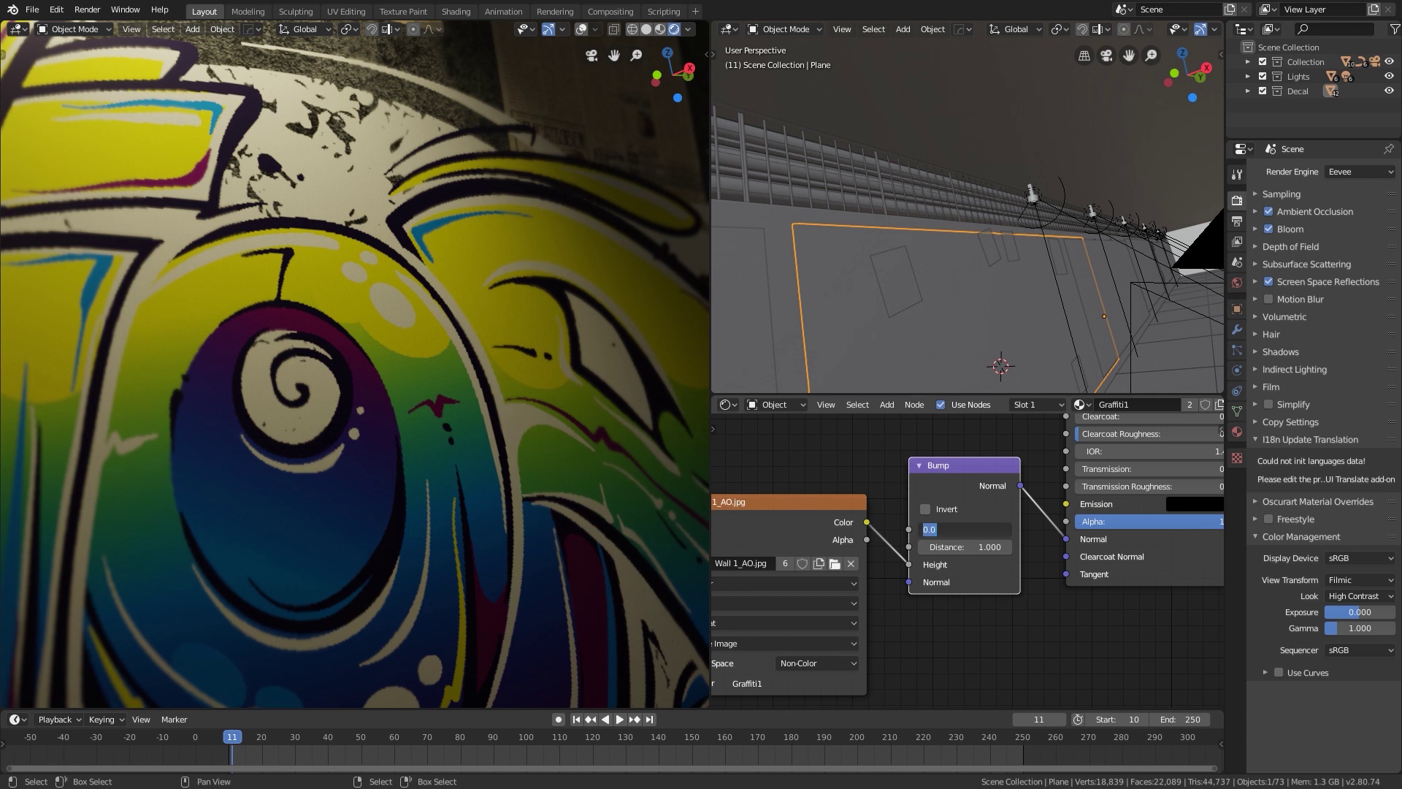
pyautogui.write('0.05')
pyautogui.press('Return')
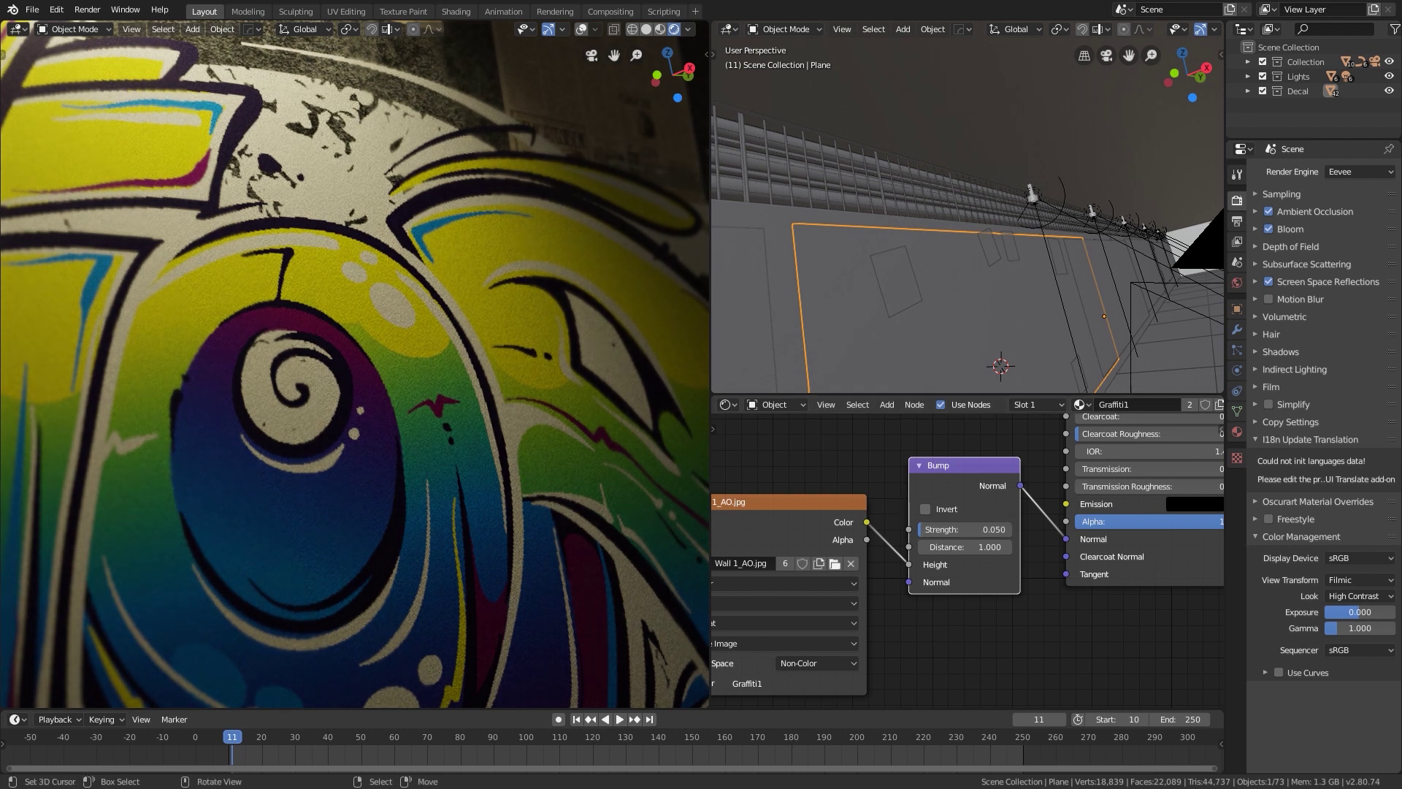
# Examine the graffiti's bump relief up close and from farther away, including the view through the camera
pyautogui.scroll(3, 355, 363)
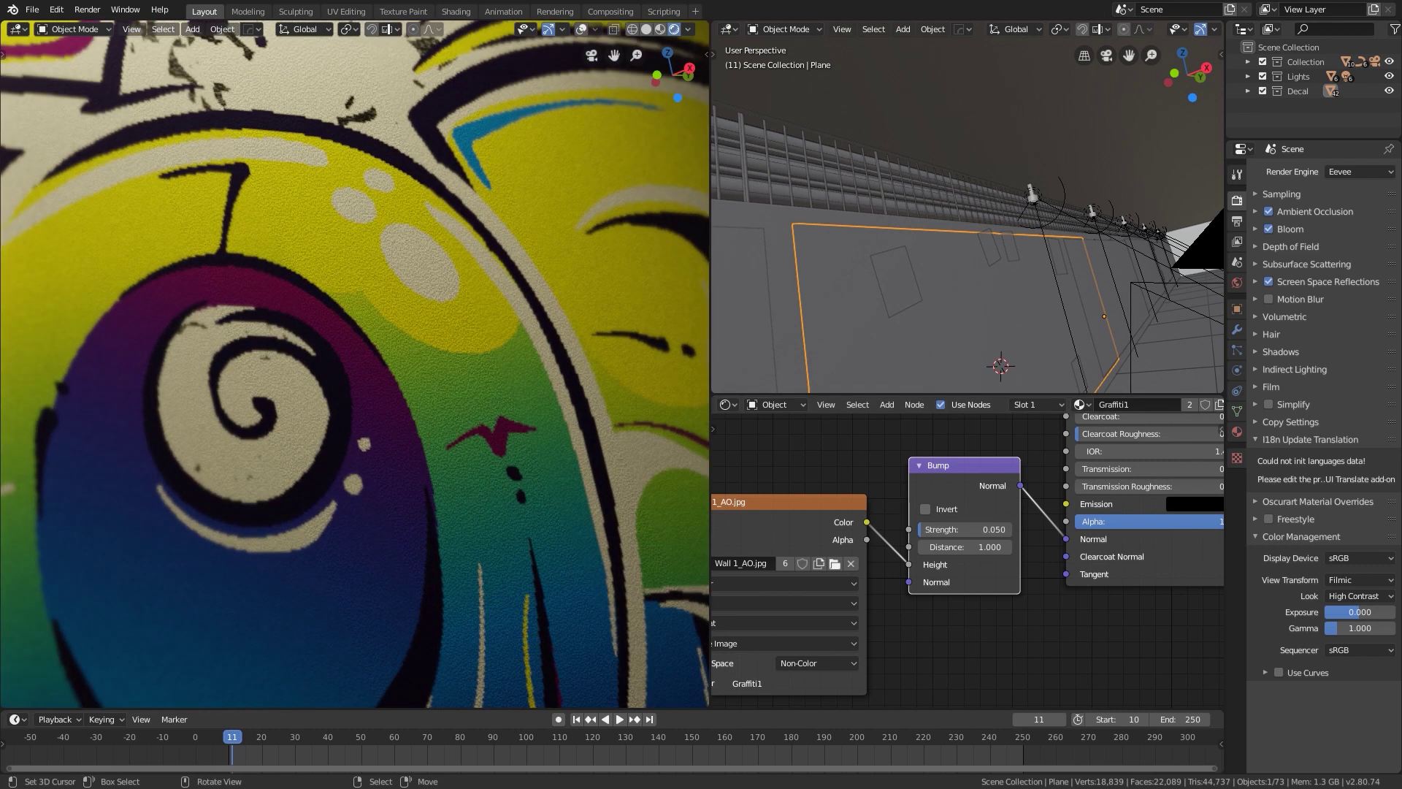
pyautogui.scroll(-2, 355, 364)
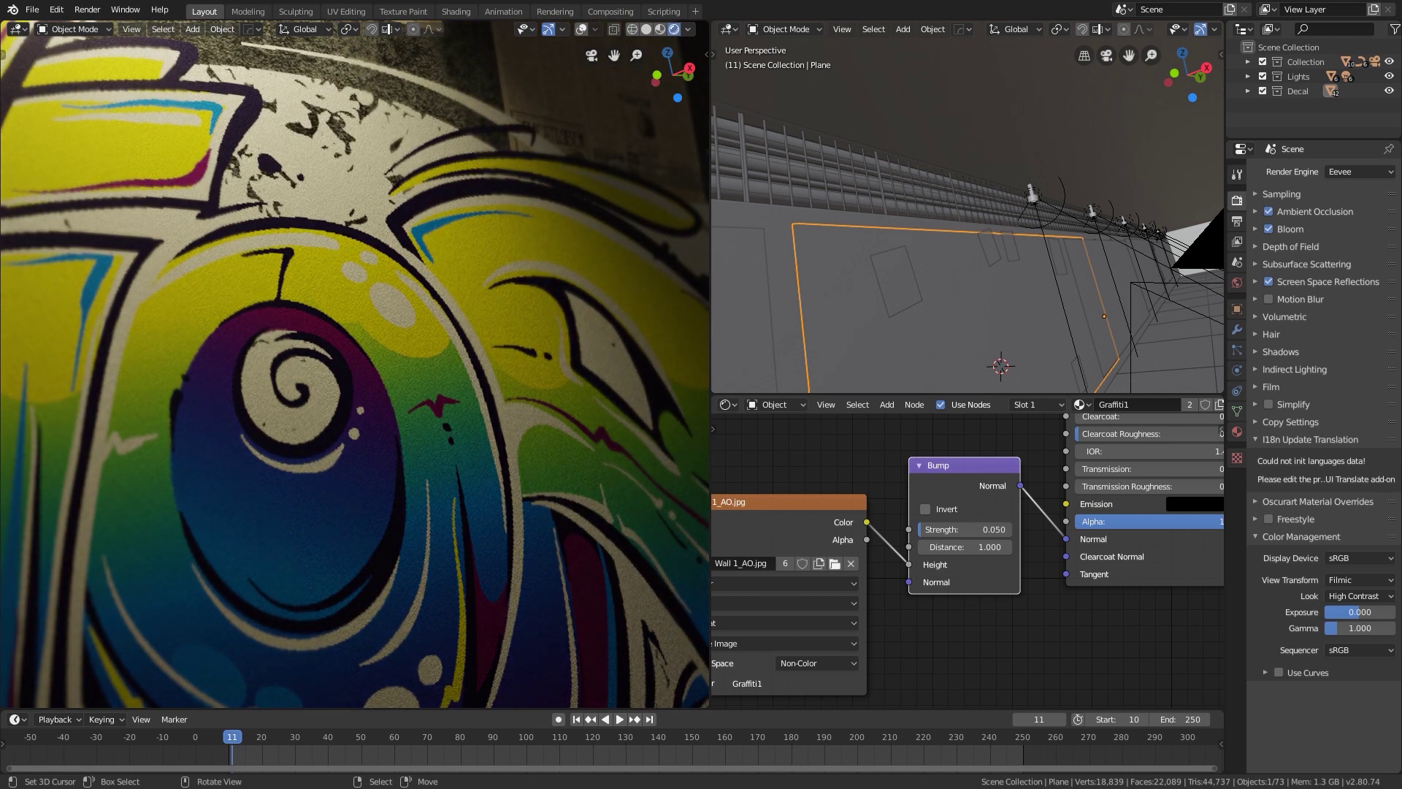
pyautogui.scroll(-5, 354, 364)
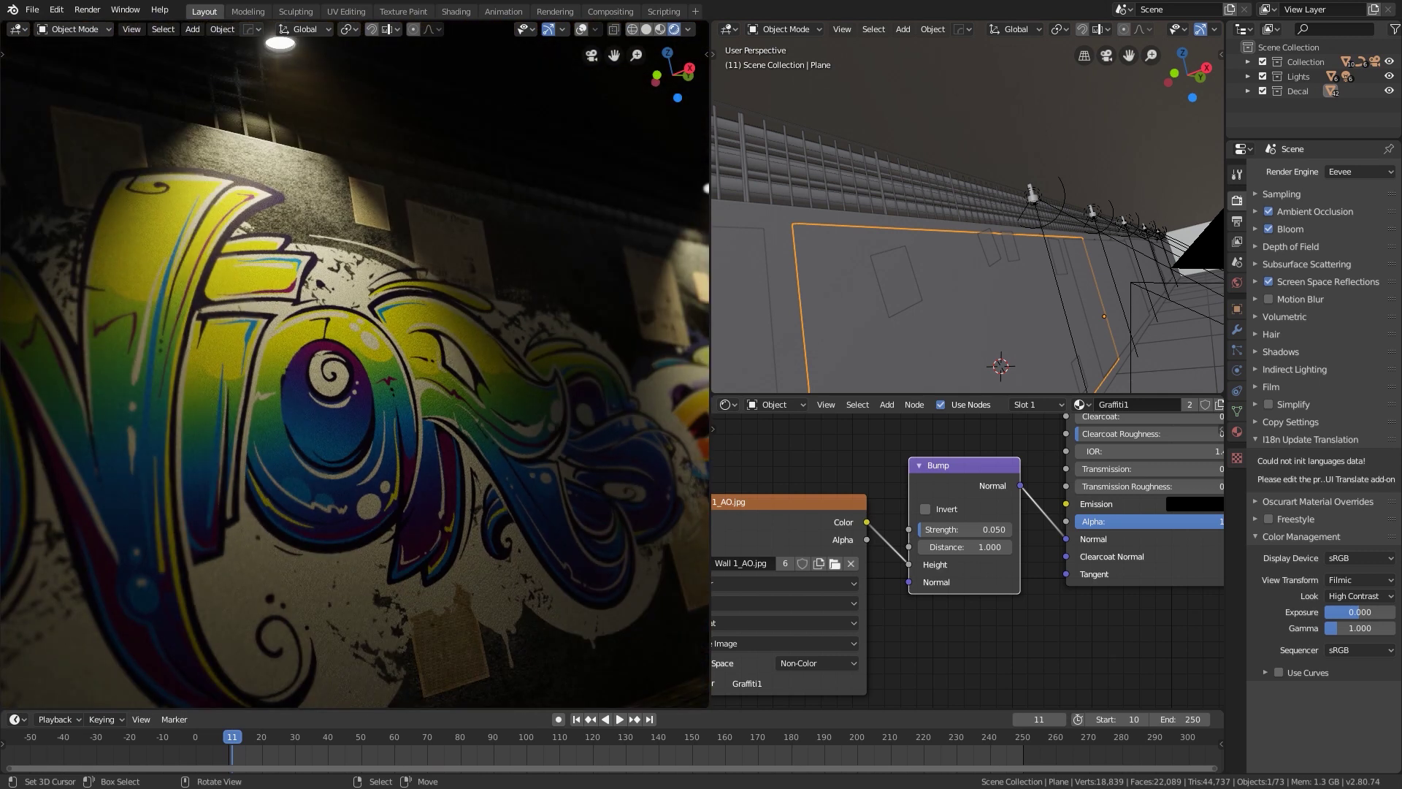
pyautogui.scroll(5, 355, 363)
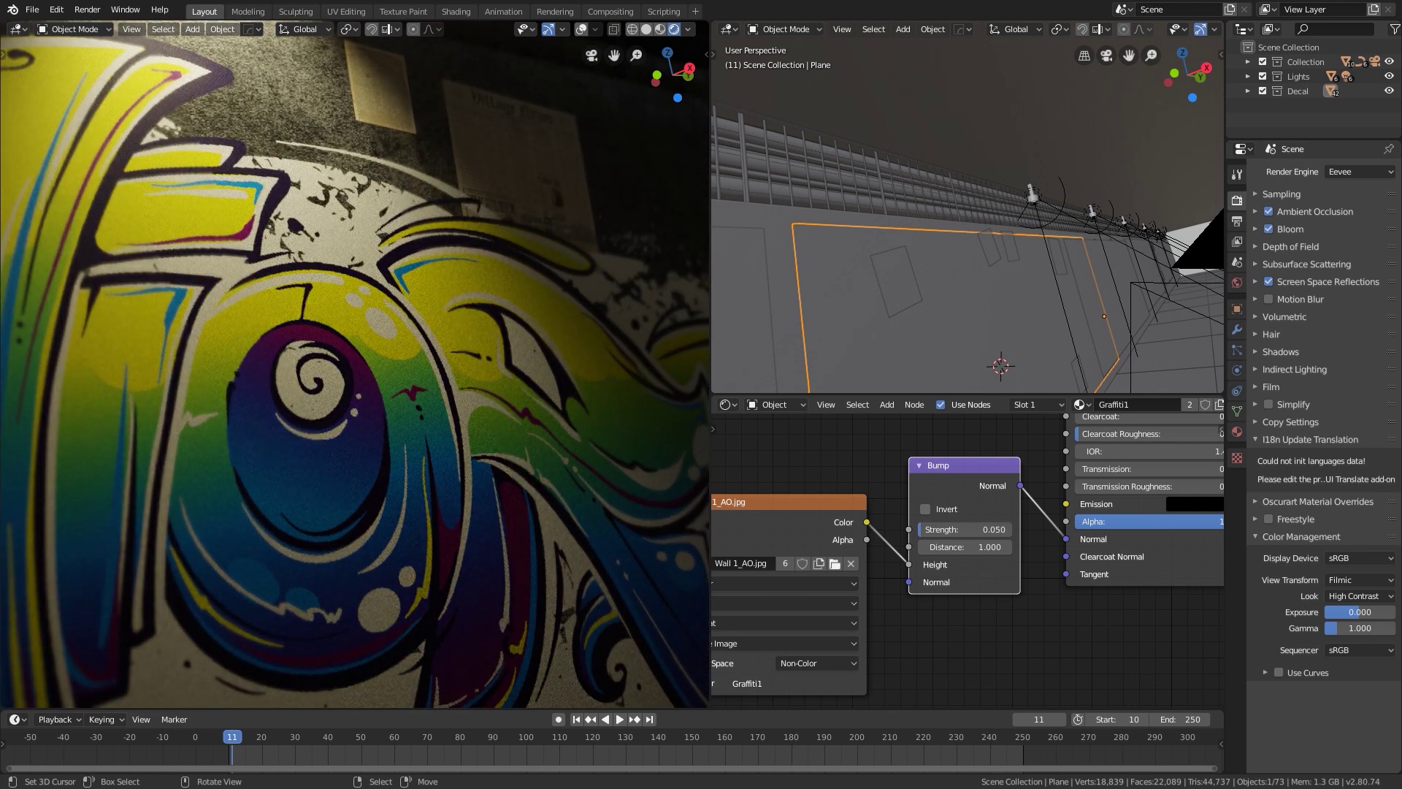
pyautogui.scroll(-5, 355, 363)
pyautogui.scroll(7, 354, 364)
pyautogui.scroll(-2, 355, 364)
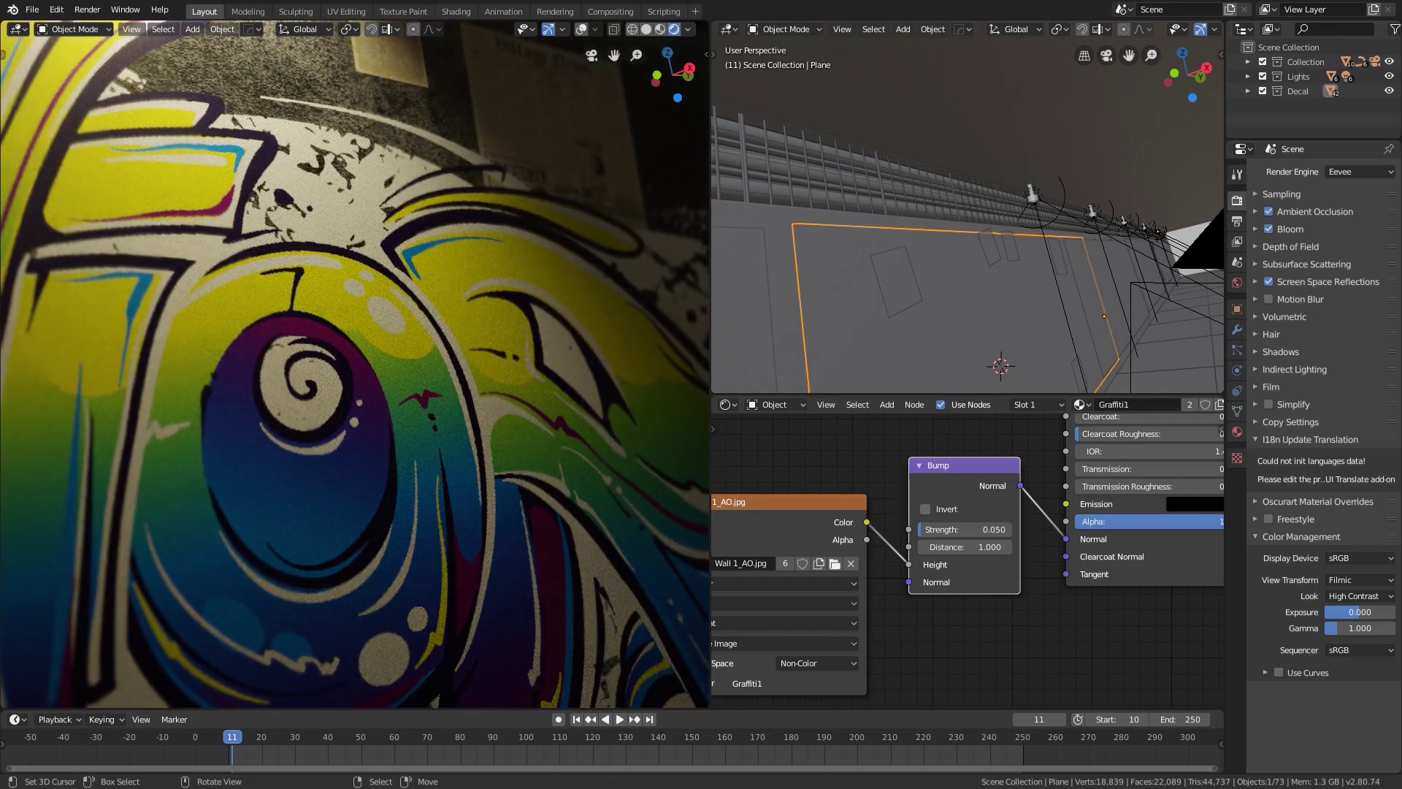
pyautogui.scroll(-5, 355, 363)
pyautogui.keyDown('shift'); pyautogui.moveTo(355, 364); pyautogui.dragTo(366, 396, button='middle'); pyautogui.keyUp('shift')
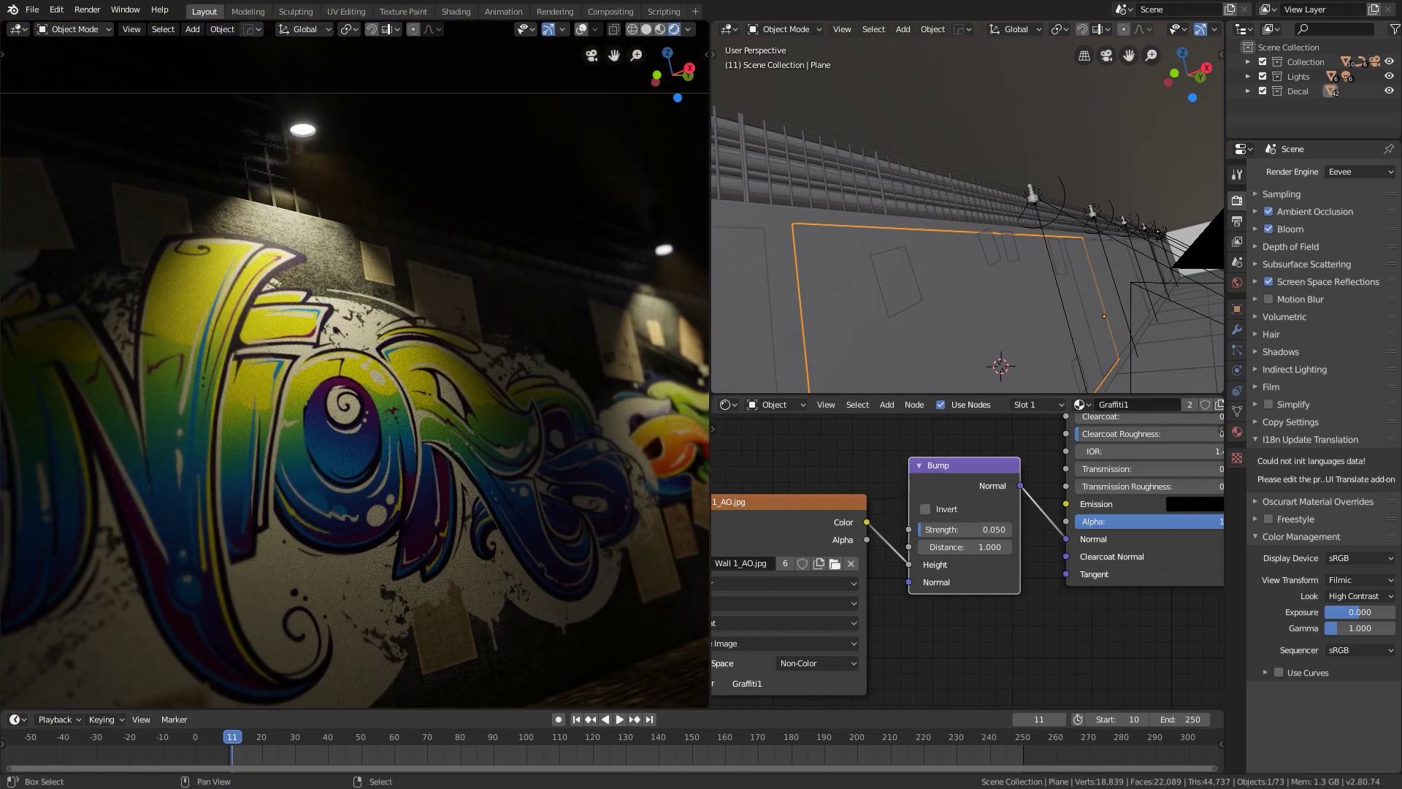
pyautogui.scroll(2, 366, 396)
pyautogui.scroll(-2, 366, 396)
pyautogui.press('KP_0')
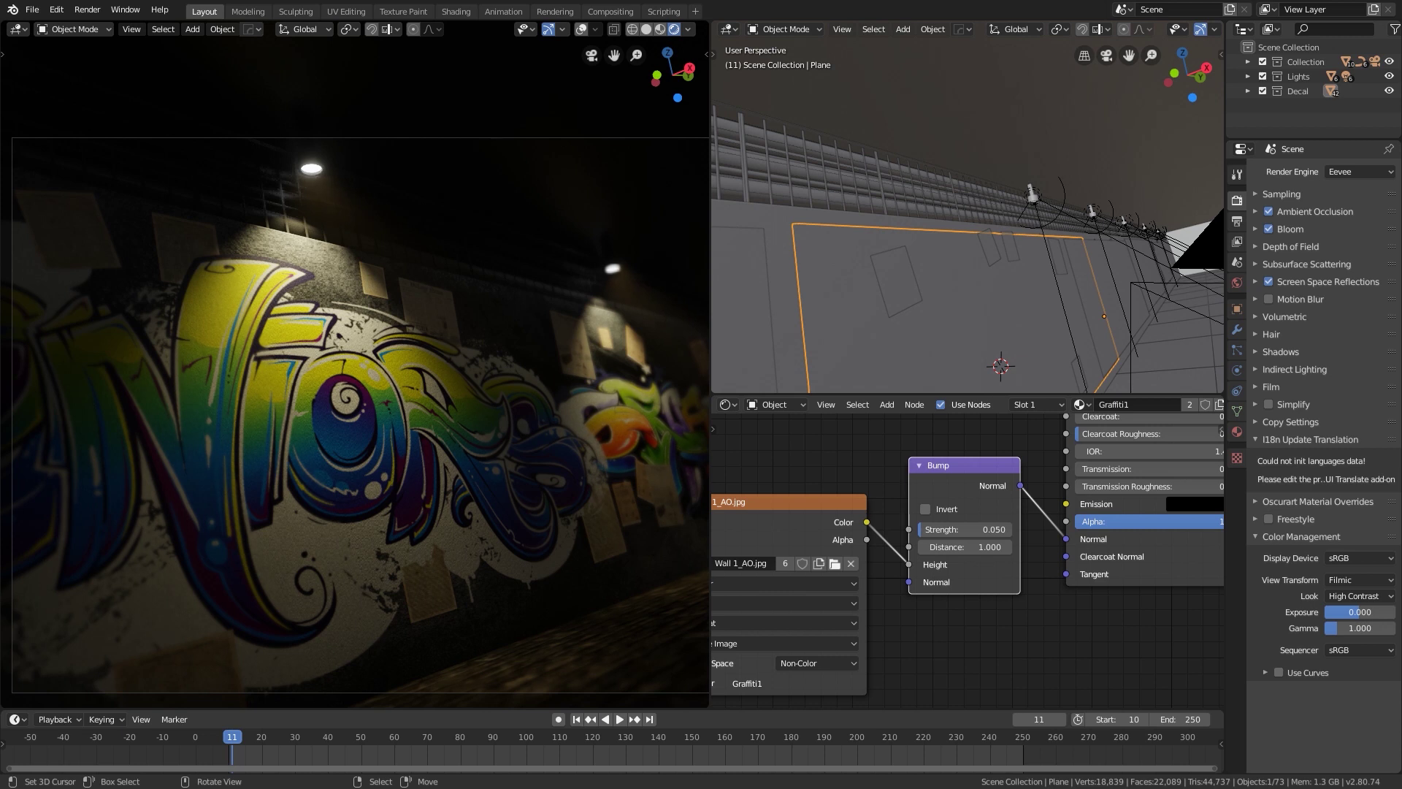
# Widen the rendered viewport and examine the row of lit graffiti along the wall through the camera
pyautogui.moveTo(709, 366); pyautogui.dragTo(855, 365)
pyautogui.keyDown('shift'); pyautogui.moveTo(511, 409); pyautogui.dragTo(385, 347, button='middle'); pyautogui.keyUp('shift')
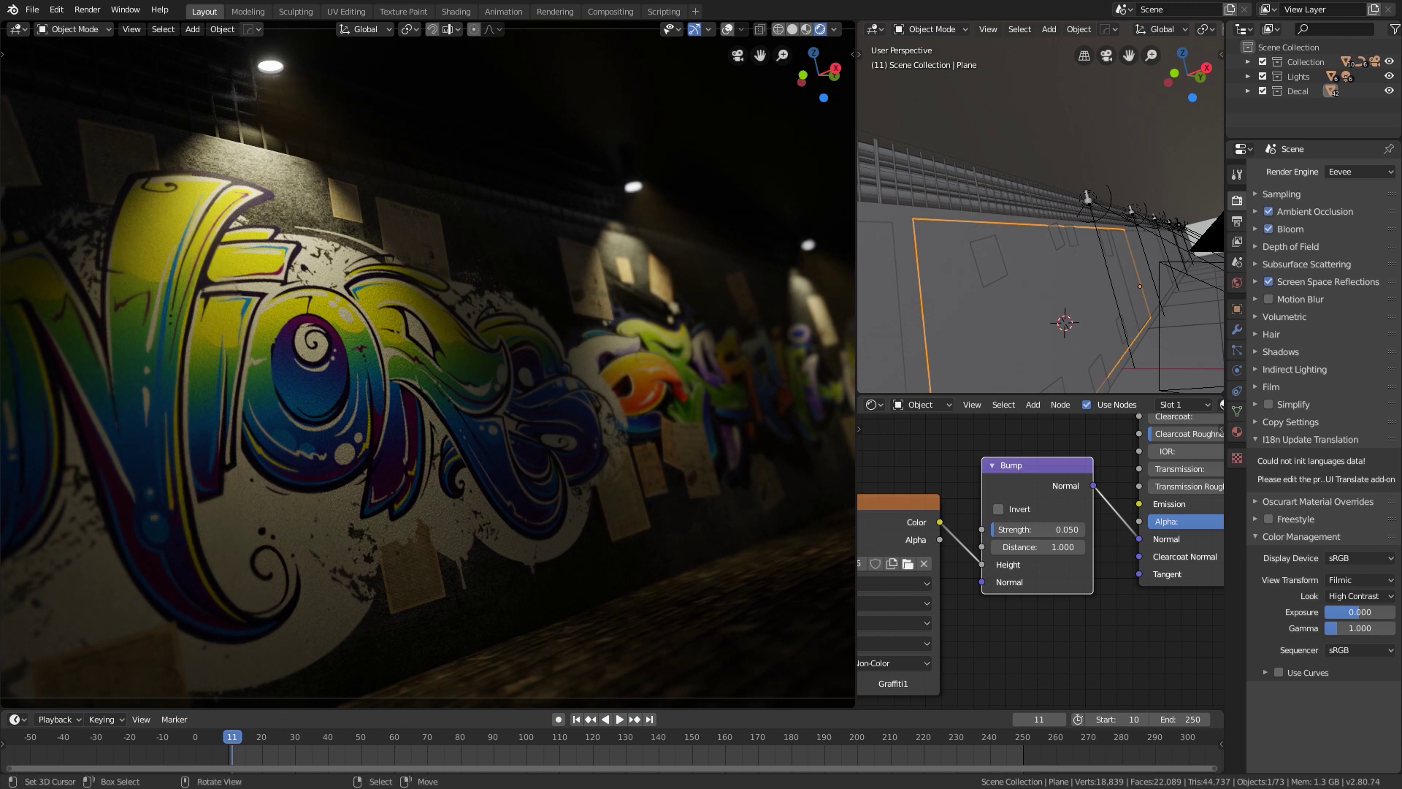
pyautogui.scroll(-2, 405, 347)
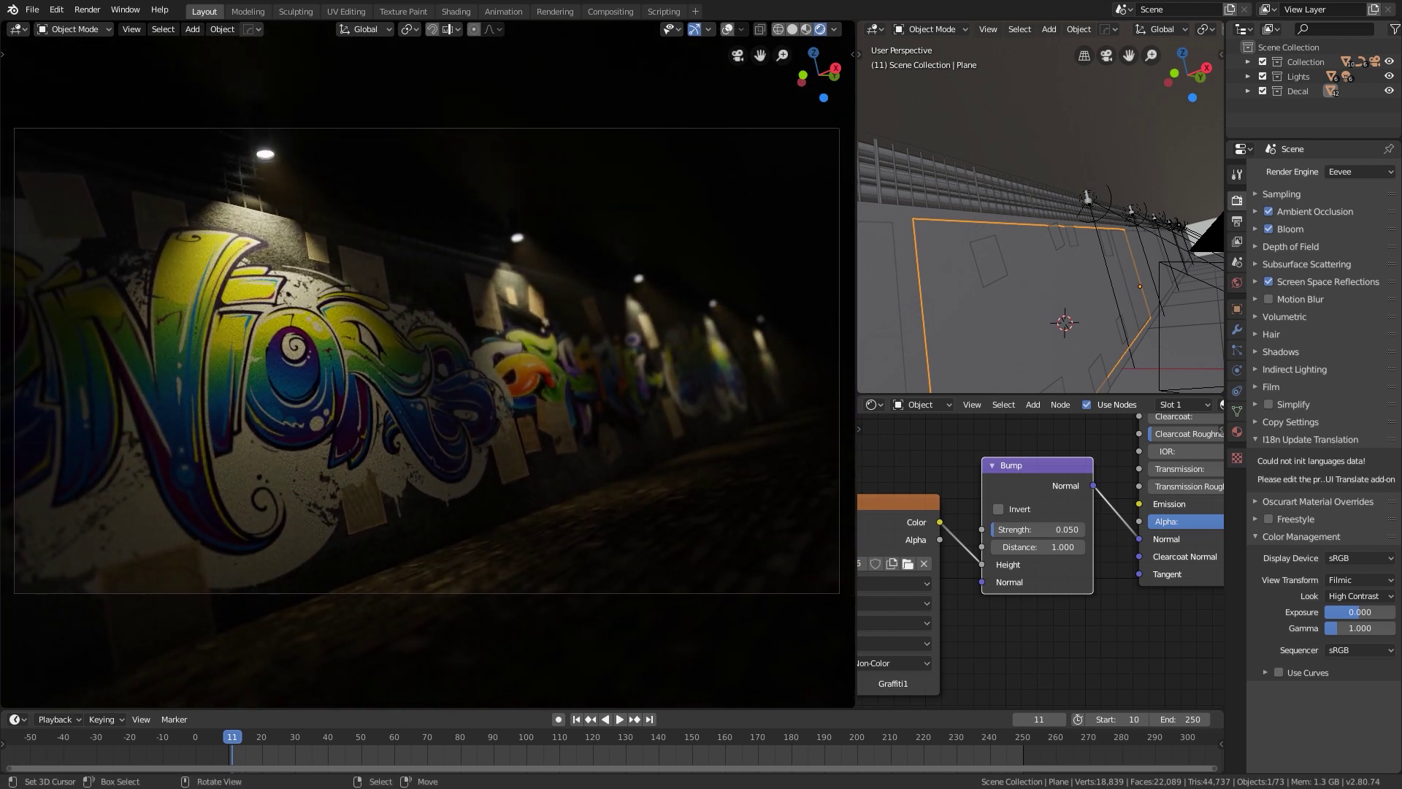
pyautogui.scroll(3, 427, 363)
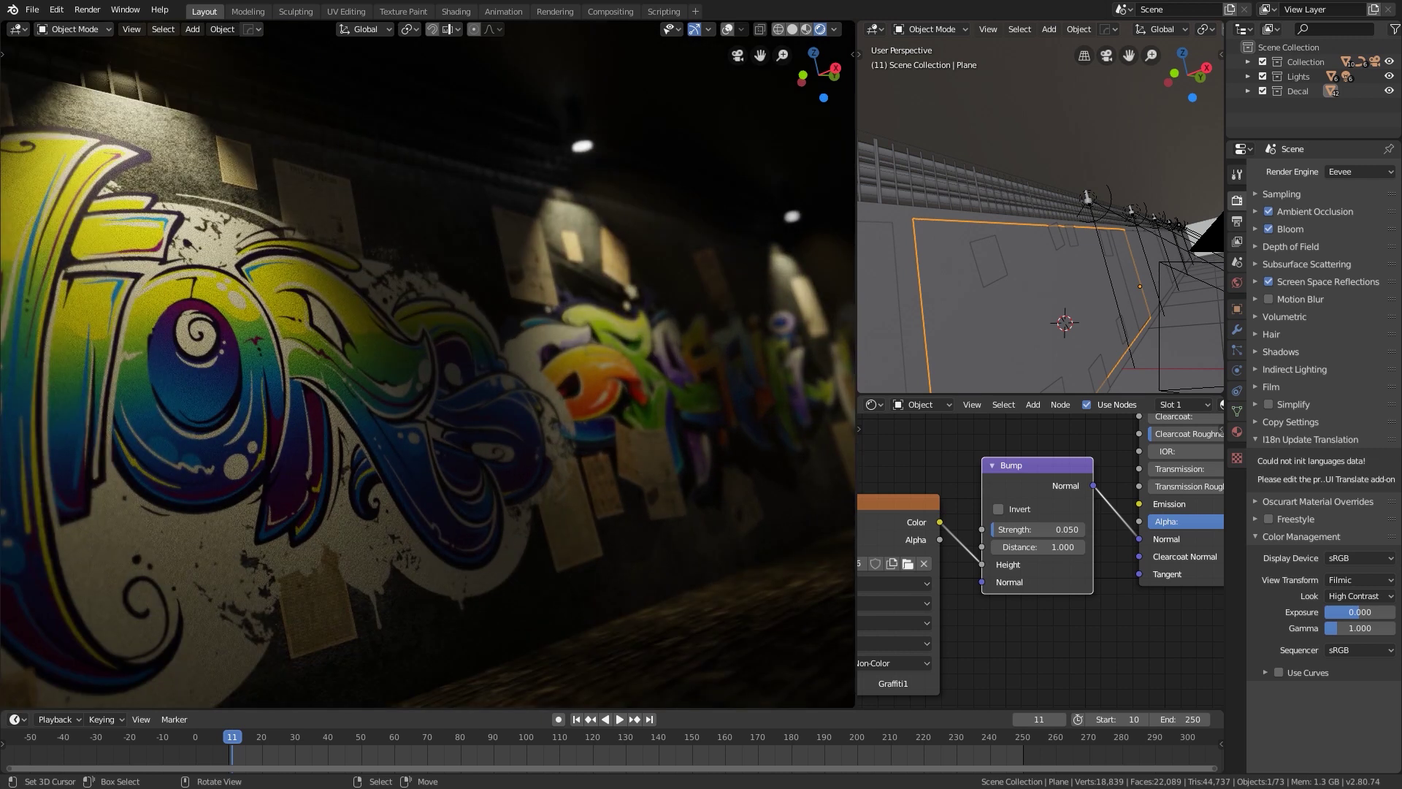
pyautogui.scroll(-3, 427, 363)
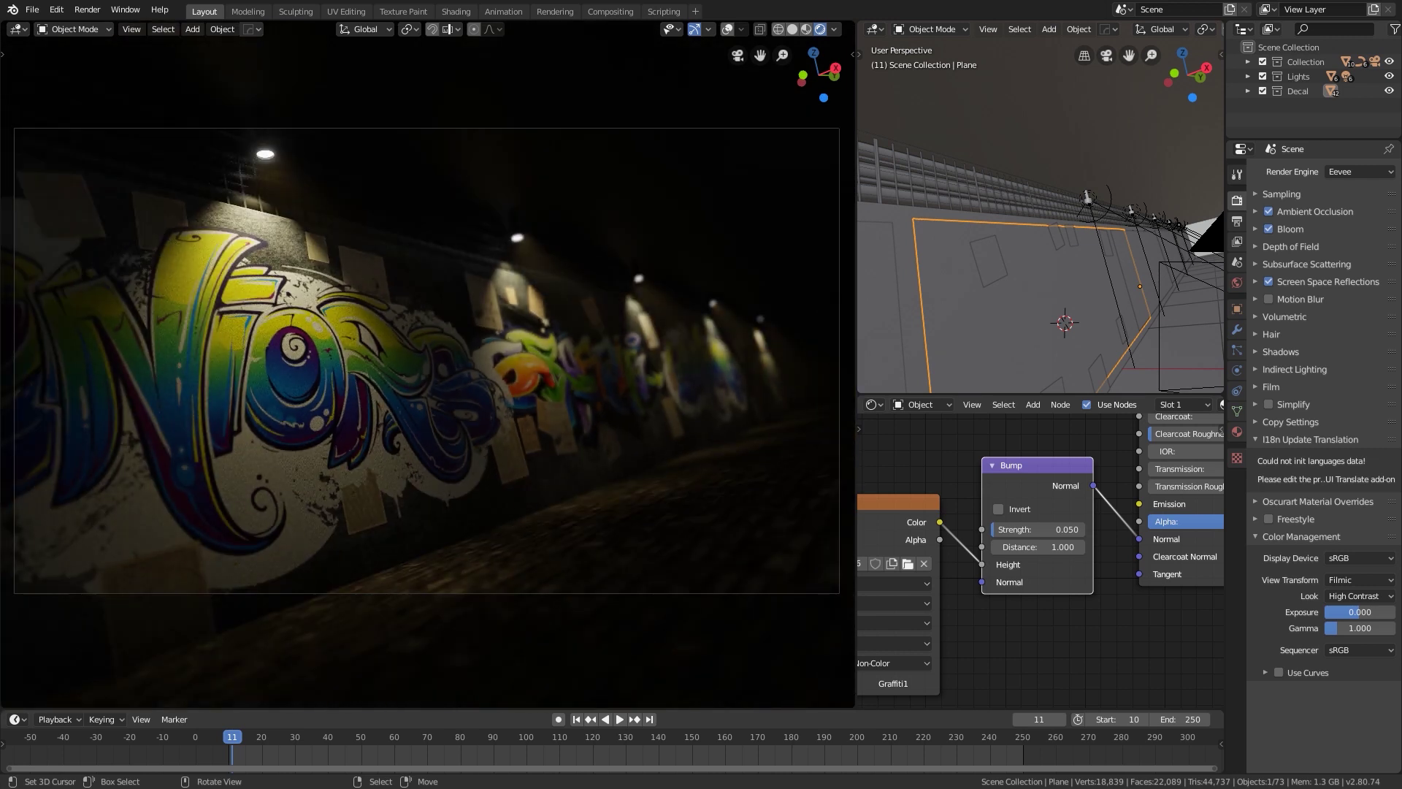
pyautogui.scroll(2, 427, 371)
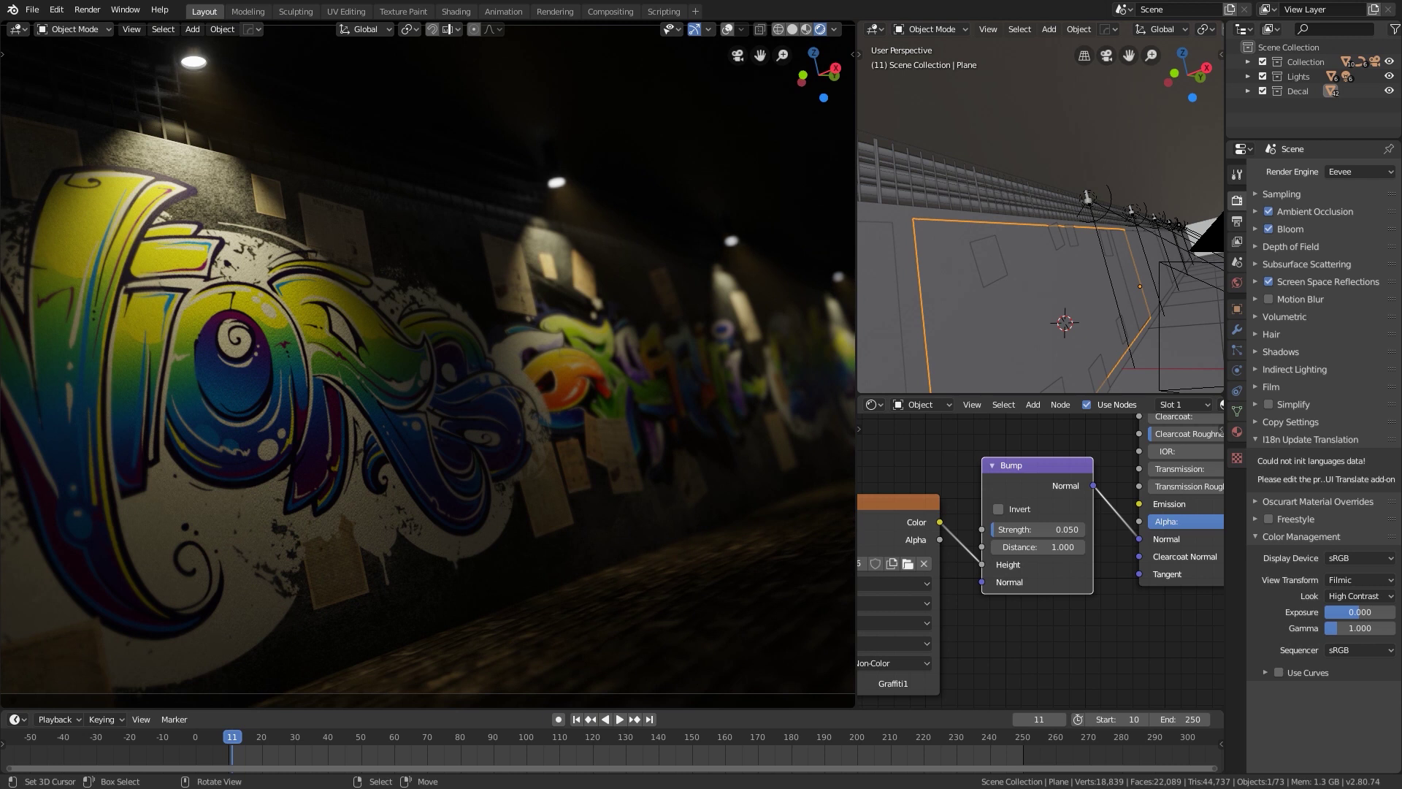
# Select the tilted rectangular poster plane nearest the start of the wall in the wireframe view, and widen the rendered viewport further
pyautogui.moveTo(1175, 196); pyautogui.dragTo(1122, 204, button='middle')
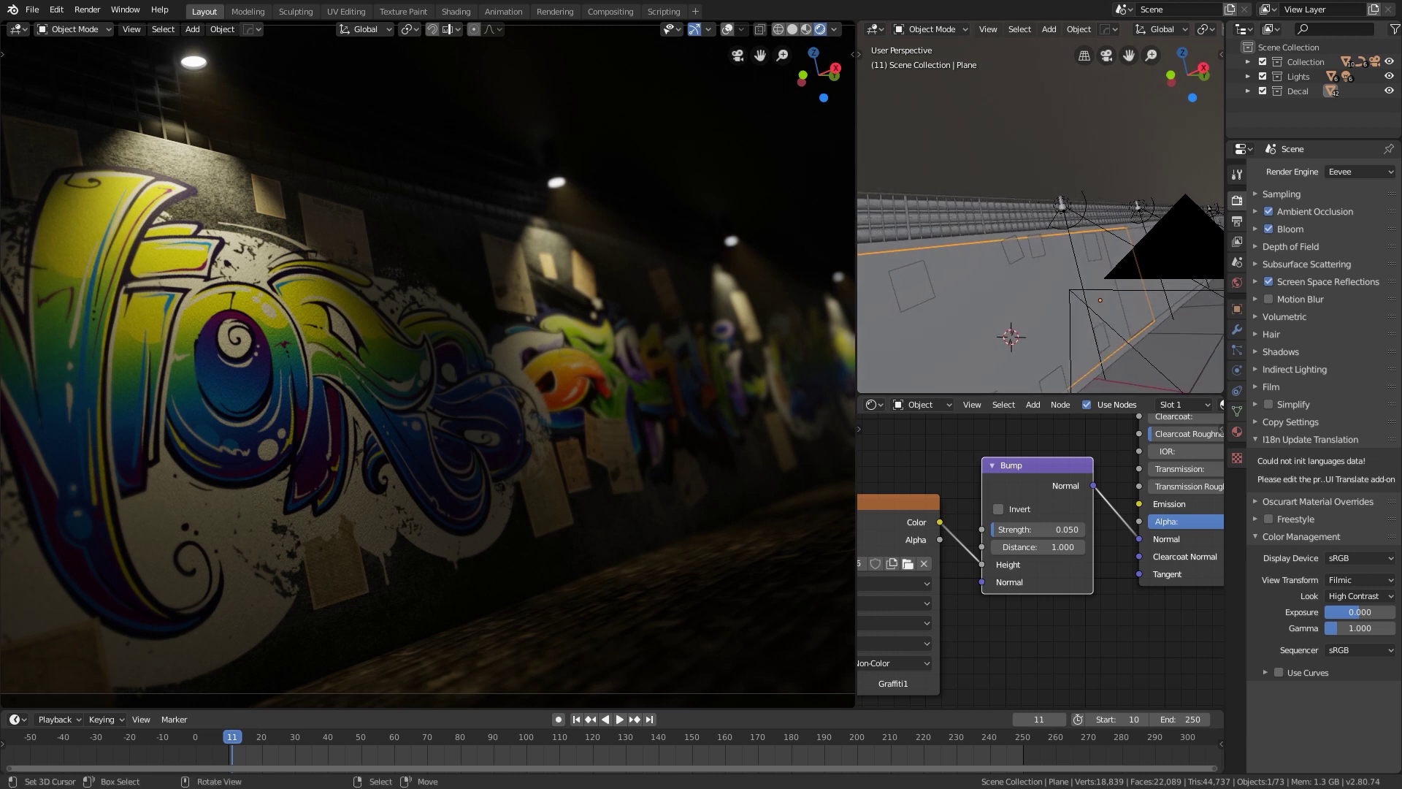
pyautogui.rightClick(912, 287)
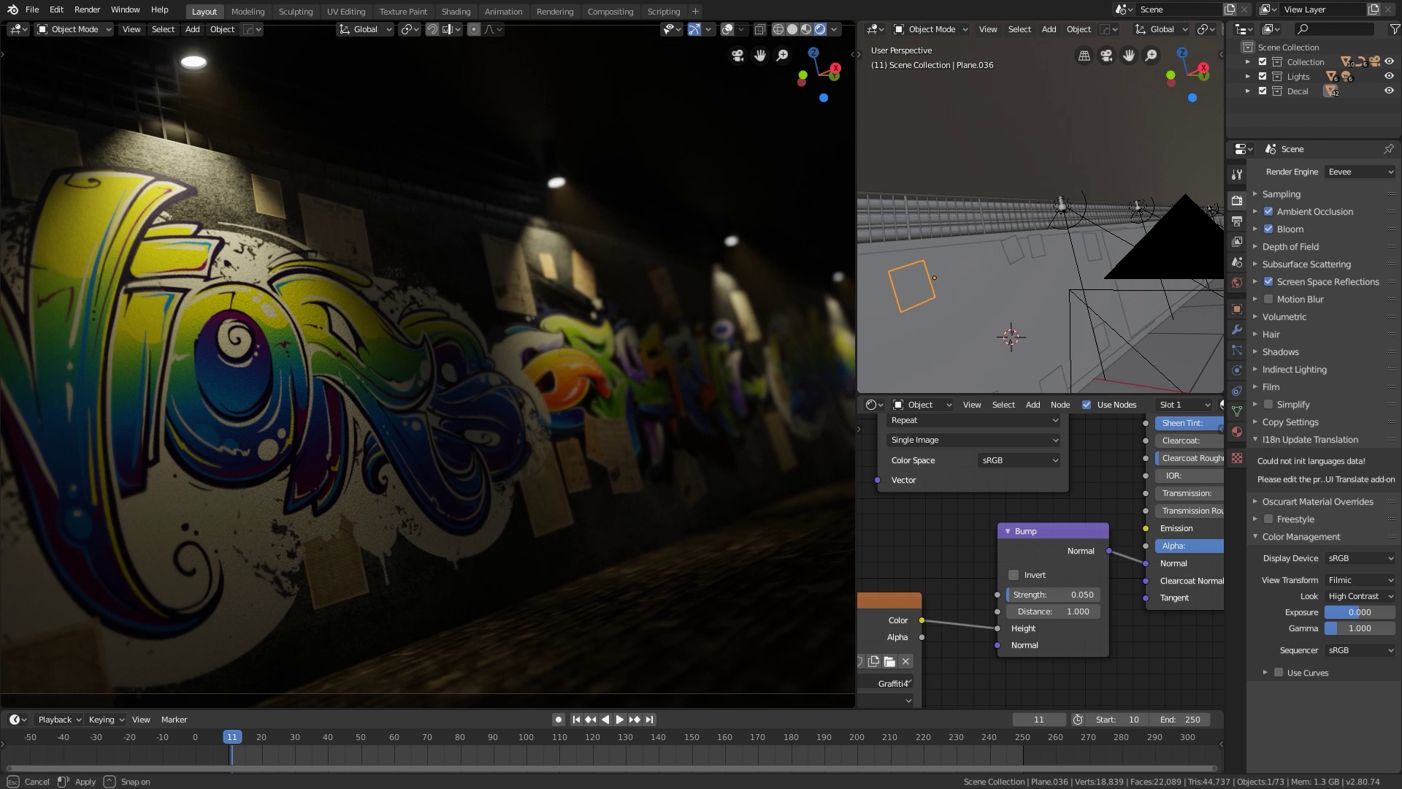
pyautogui.moveTo(856, 365); pyautogui.dragTo(1186, 365)
pyautogui.scroll(-3, 593, 365)
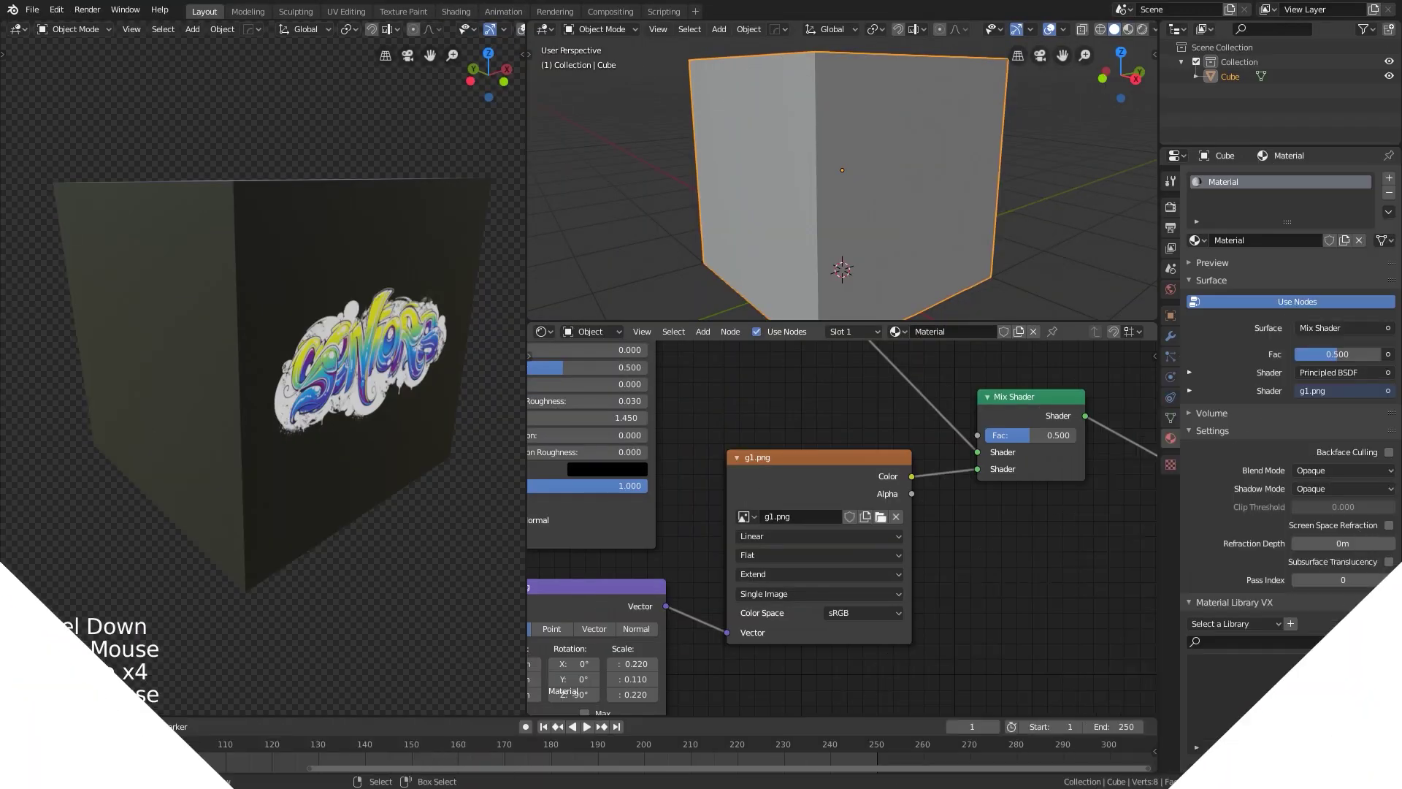
# Shift the g1.png image texture node and the Mix Shader node slightly in the cube's material
pyautogui.click(818, 458)
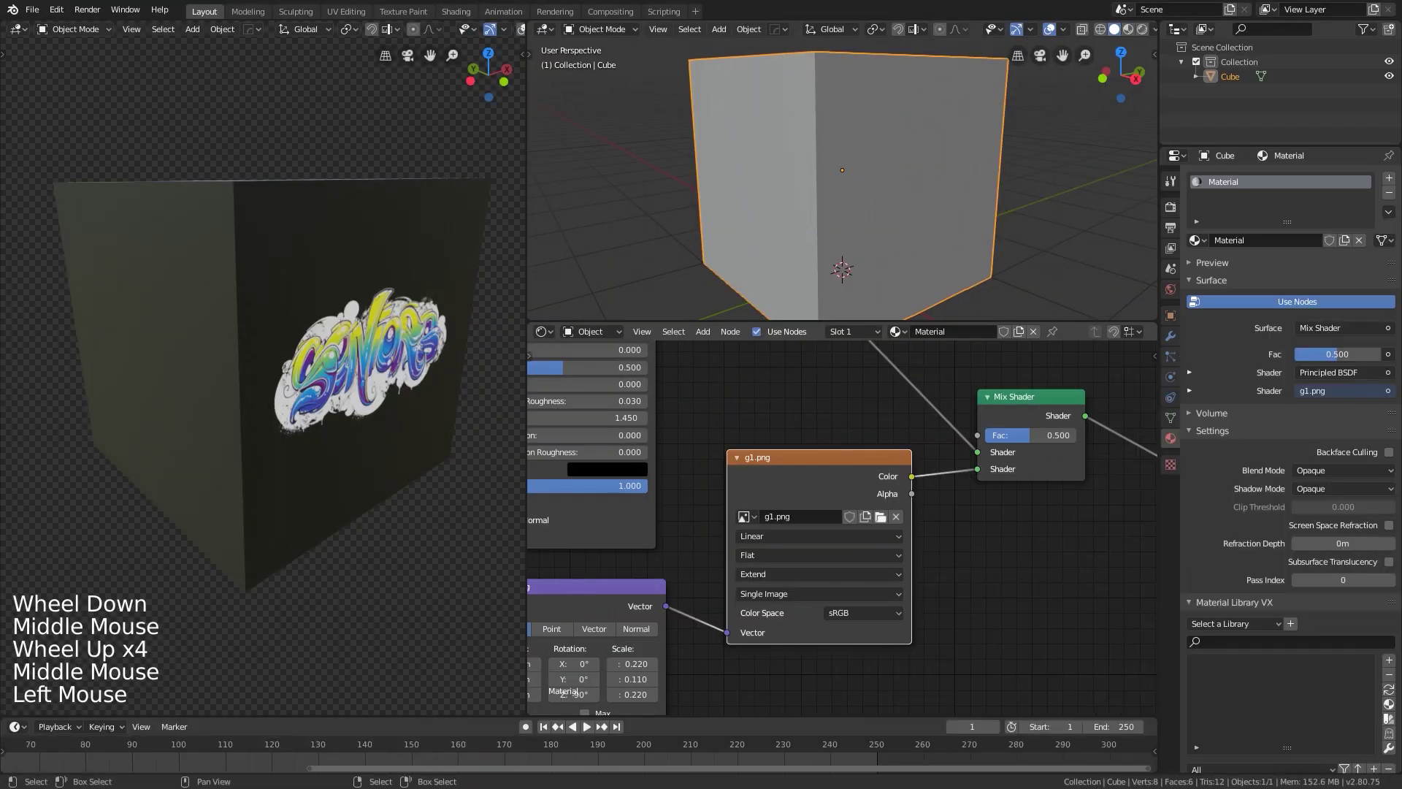
pyautogui.moveTo(818, 458)
pyautogui.mouseDown()
pyautogui.moveTo(842, 436)
pyautogui.moveTo(790, 459)
pyautogui.mouseUp()
pyautogui.moveTo(790, 459); pyautogui.dragTo(696, 541, button='middle')
pyautogui.scroll(-3, 843, 512)
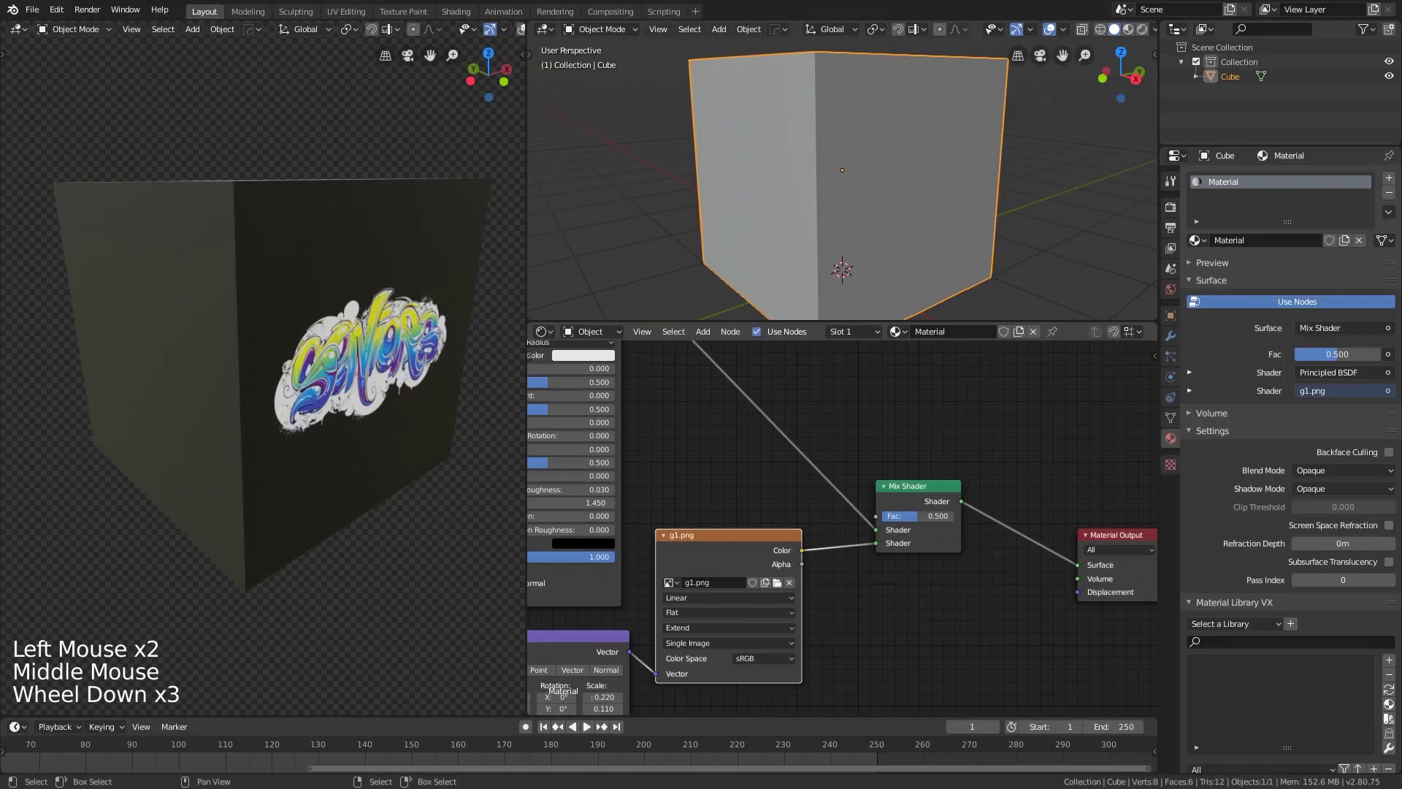
pyautogui.click(925, 486)
pyautogui.moveTo(926, 485); pyautogui.dragTo(908, 485)
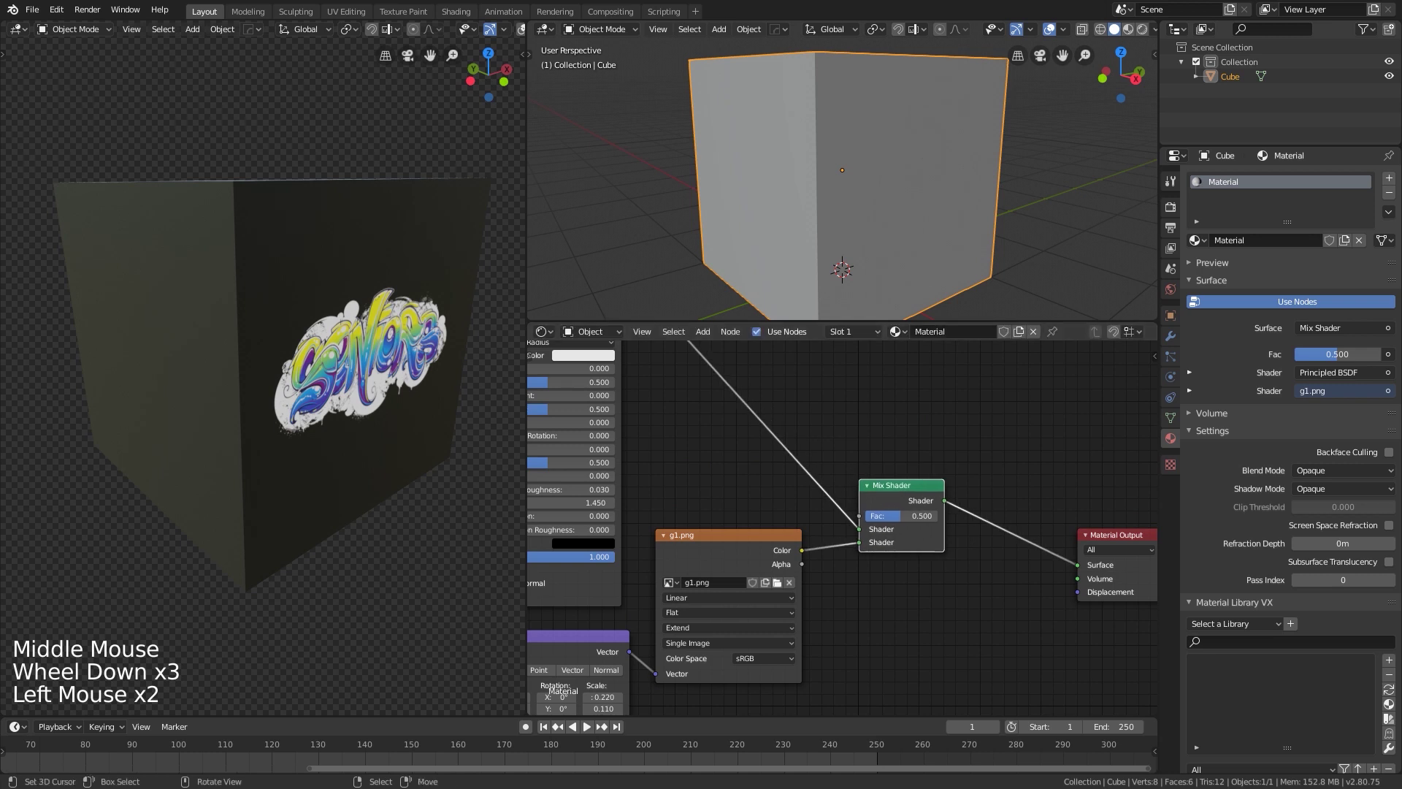
# Shift the Mapping node slightly and examine its location, rotation and scale settings feeding the g1.png texture
pyautogui.moveTo(657, 497); pyautogui.dragTo(834, 419, button='middle')
pyautogui.moveTo(708, 562); pyautogui.dragTo(780, 483, button='middle')
pyautogui.moveTo(783, 480); pyautogui.dragTo(791, 481)
pyautogui.moveTo(791, 481); pyautogui.dragTo(789, 470, button='middle')
pyautogui.scroll(3, 865, 539)
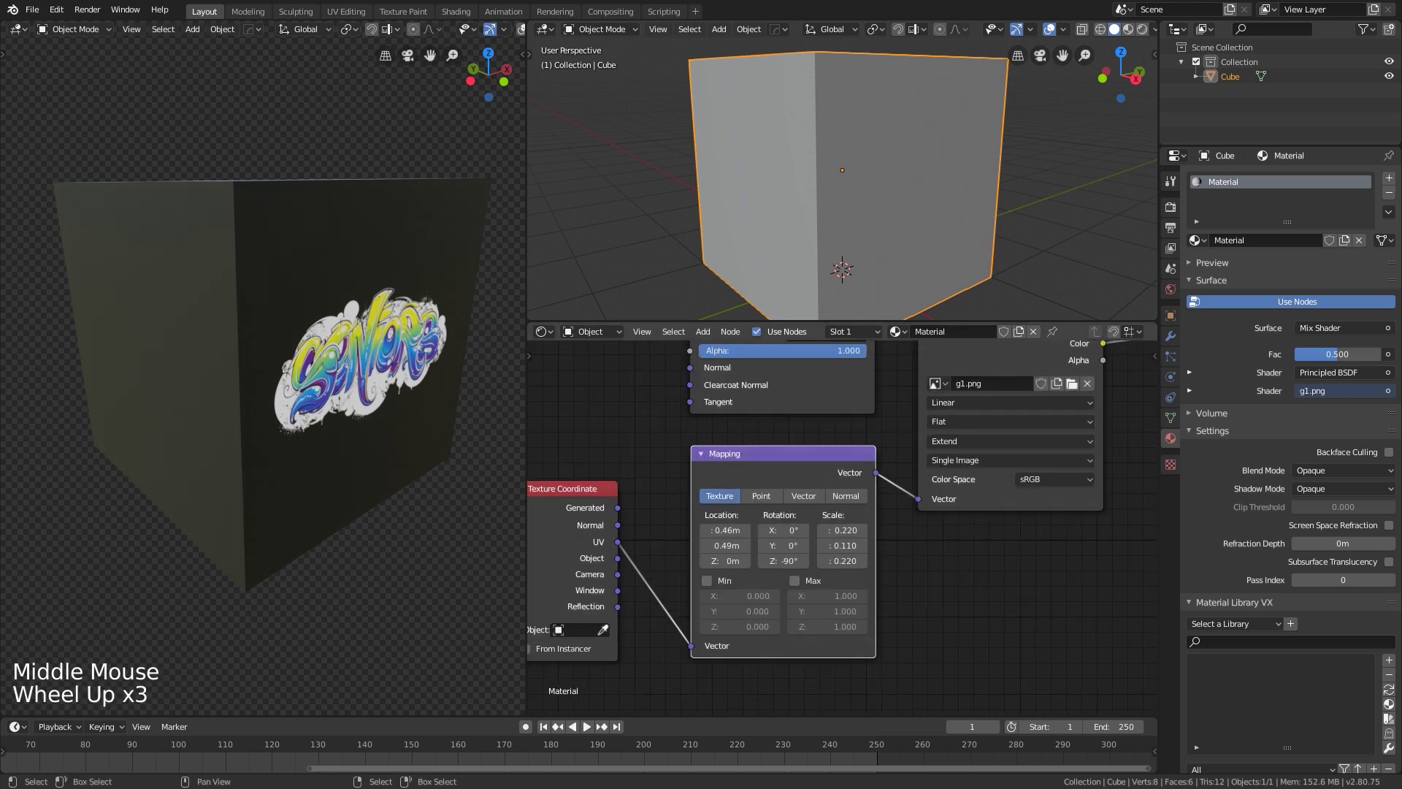
# Compare the g1.png texture with its extension set to Repeat, and restore the extension to Extend
pyautogui.moveTo(865, 539); pyautogui.dragTo(795, 576, button='middle')
pyautogui.click(962, 486)
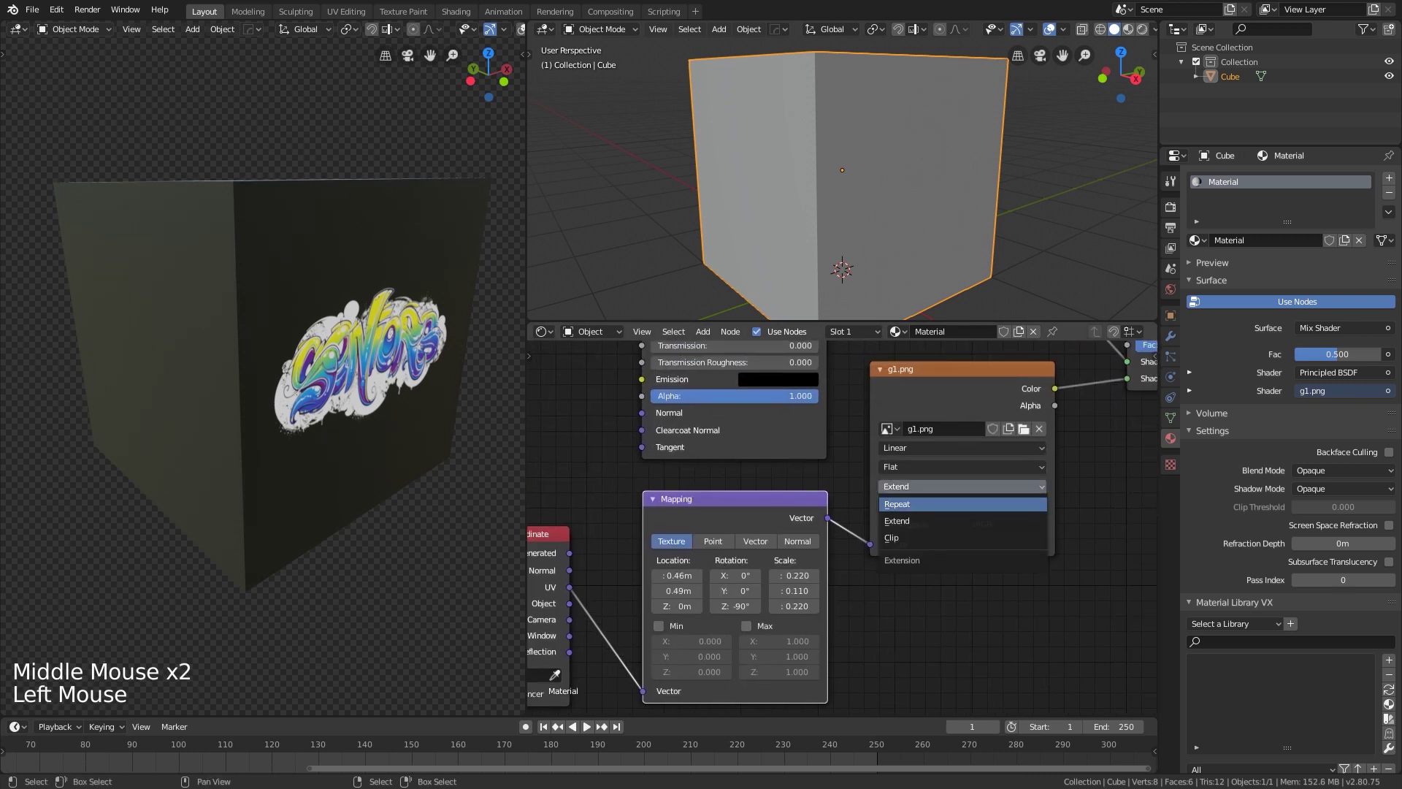
pyautogui.click(897, 504)
pyautogui.click(897, 487)
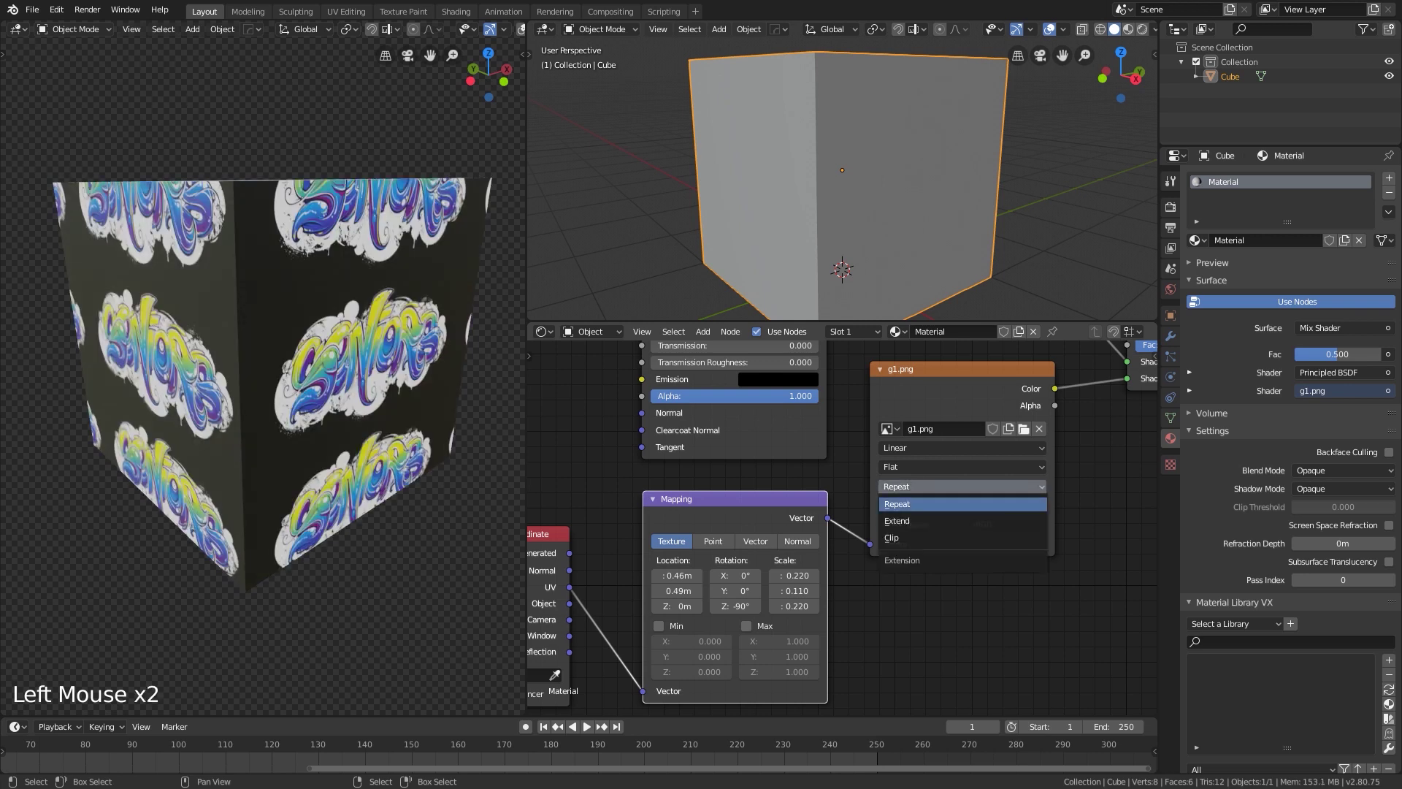
pyautogui.click(896, 520)
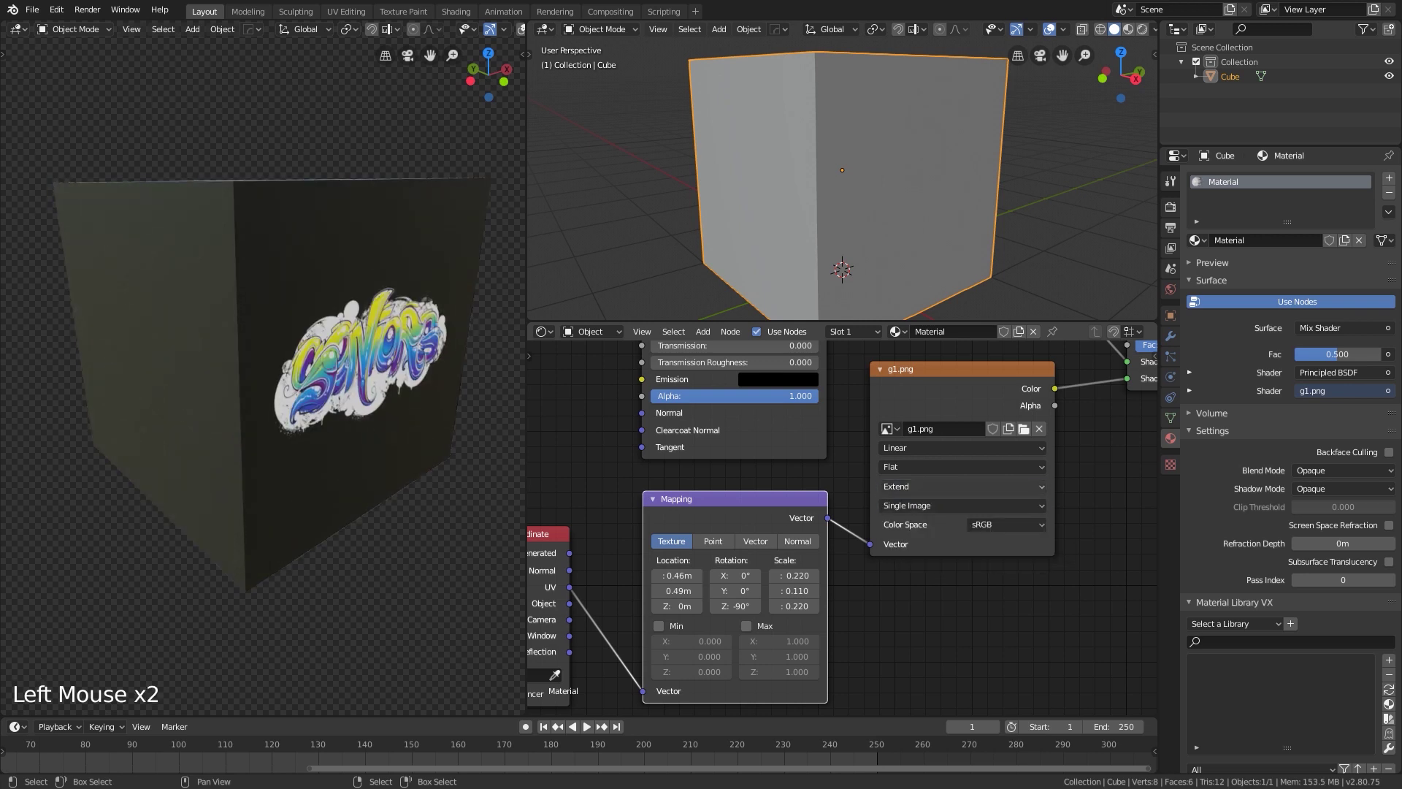
pyautogui.click(897, 486)
pyautogui.click(897, 486)
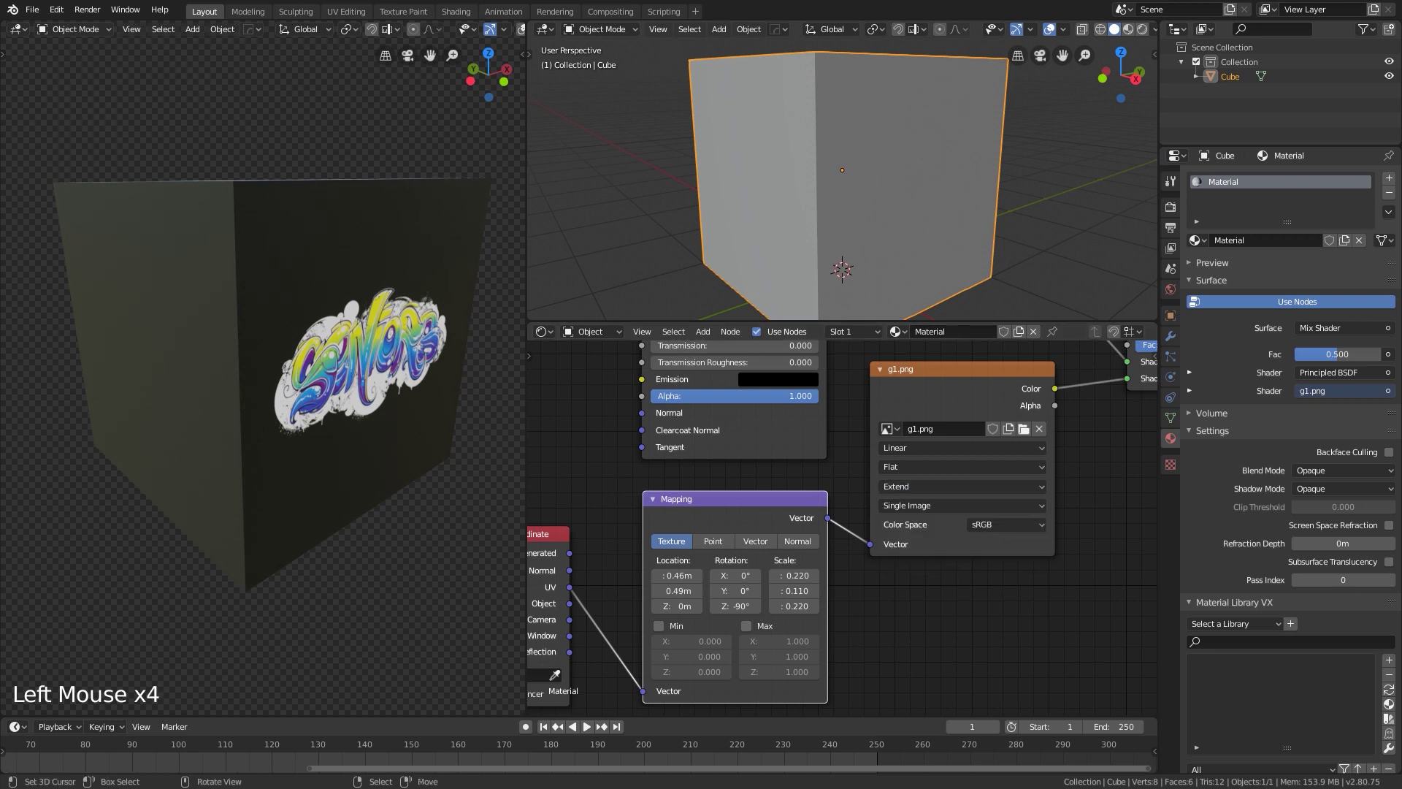
# Examine the graffiti's placement on the cube from several angles alongside the Texture Coordinate and Mapping nodes
pyautogui.moveTo(293, 409); pyautogui.dragTo(287, 436, button='middle')
pyautogui.moveTo(791, 575); pyautogui.dragTo(825, 549, button='middle')
pyautogui.moveTo(307, 394); pyautogui.dragTo(295, 366, button='middle')
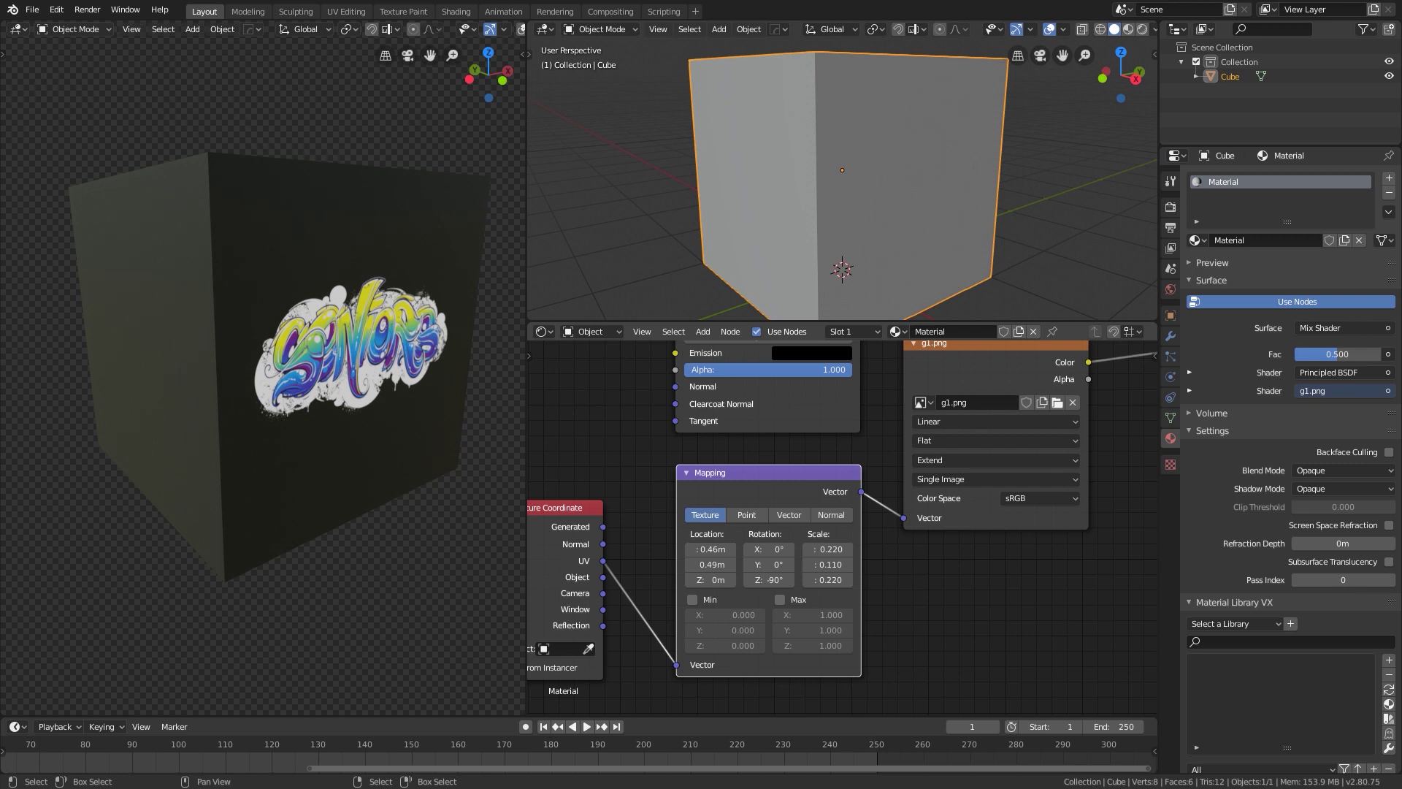
pyautogui.moveTo(774, 570); pyautogui.dragTo(896, 534, button='middle')
pyautogui.moveTo(292, 351); pyautogui.dragTo(261, 391, button='middle')
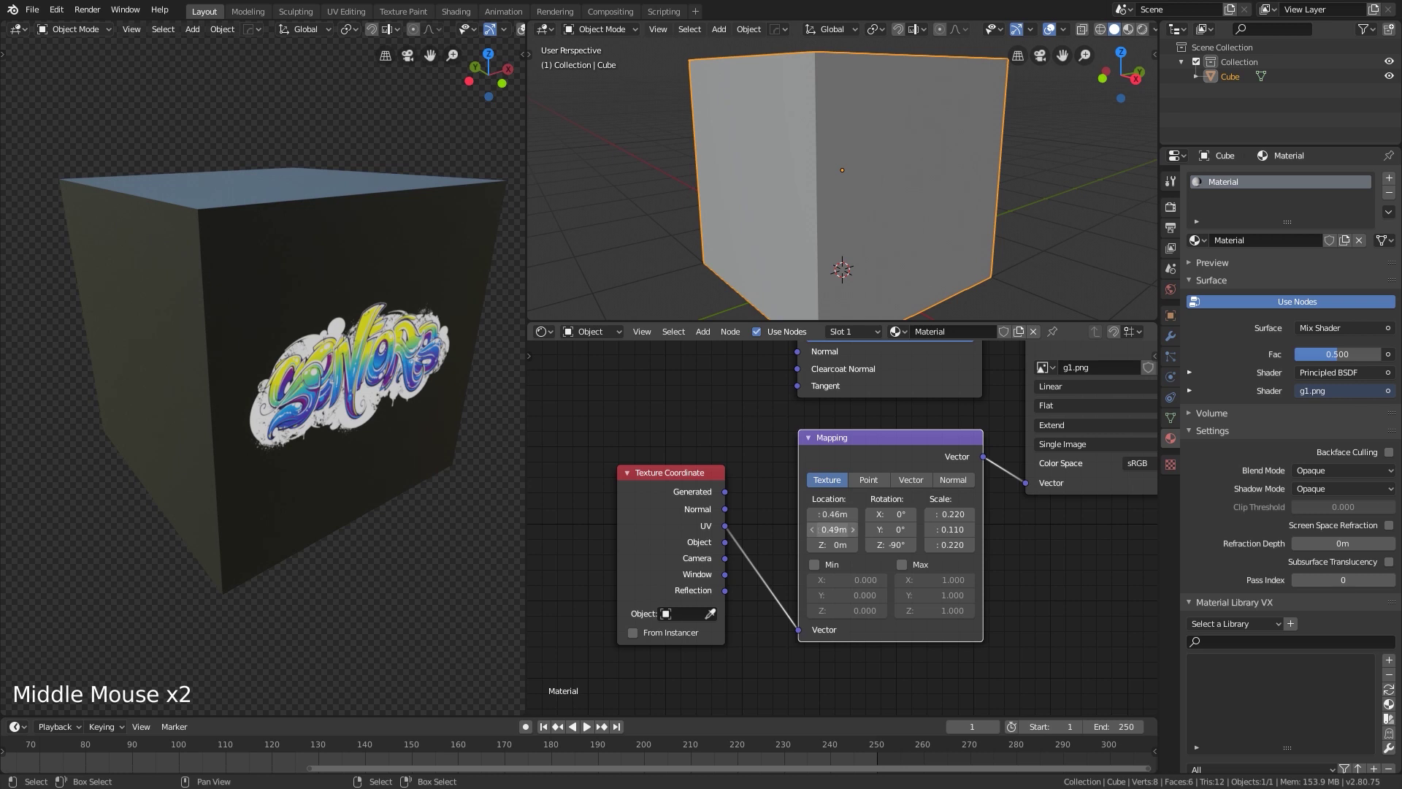
pyautogui.moveTo(321, 343); pyautogui.dragTo(333, 346, button='middle')
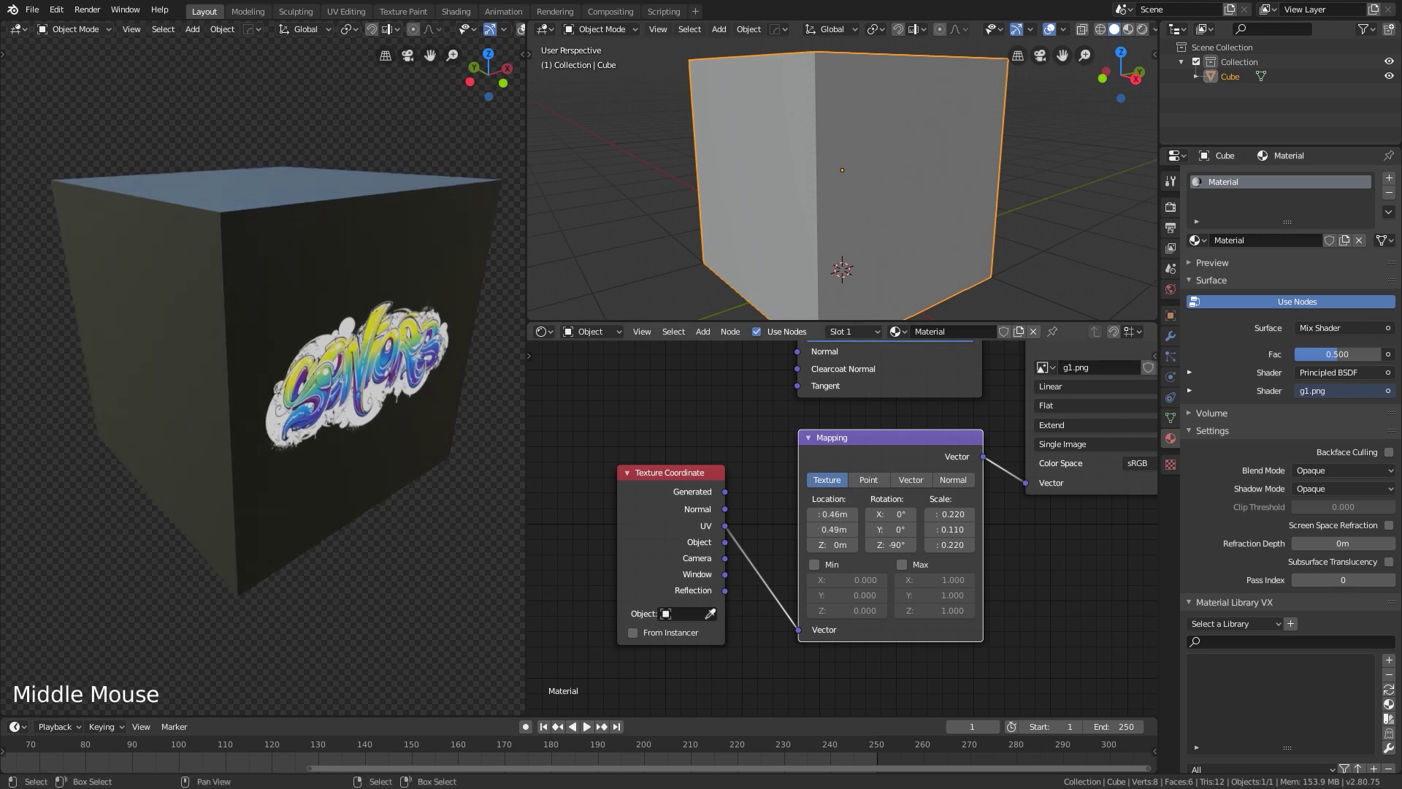
pyautogui.moveTo(321, 365); pyautogui.dragTo(289, 404, button='middle')
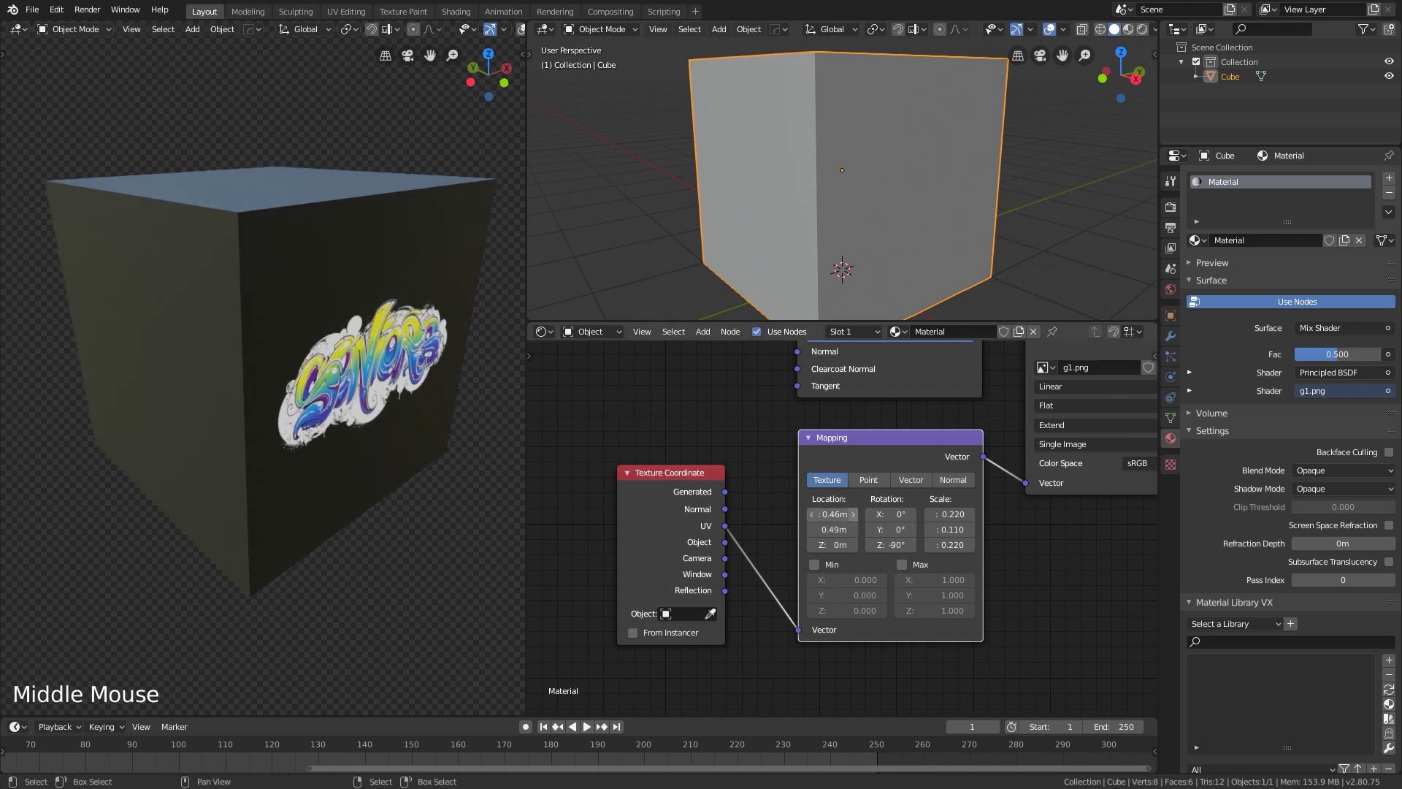
# Set the Mapping node's X location to 0.47 m to adjust the graffiti's position on the cube
pyautogui.keyDown('shift'); pyautogui.moveTo(832, 514); pyautogui.dragTo(823, 514); pyautogui.keyUp('shift')
pyautogui.moveTo(350, 409); pyautogui.dragTo(351, 427, button='middle')
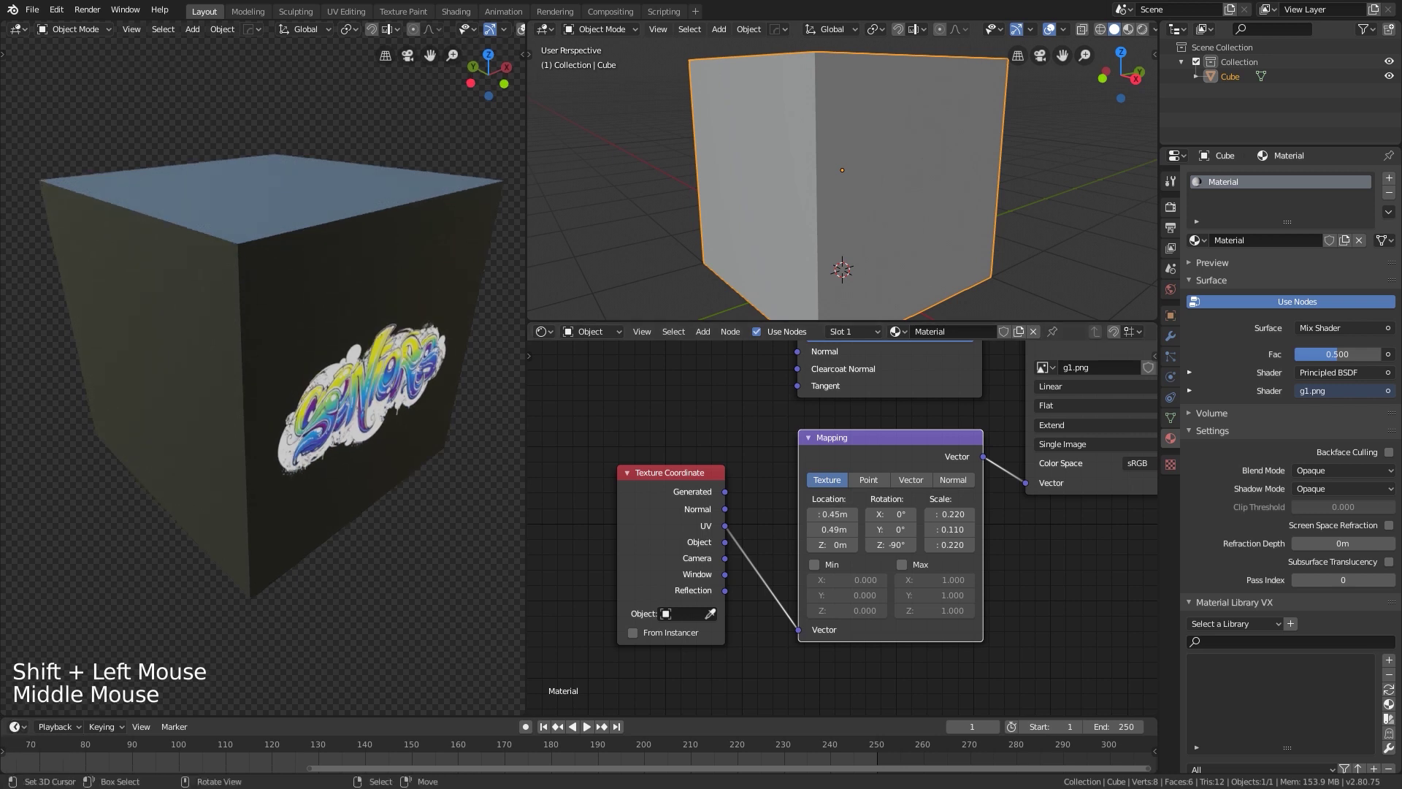
pyautogui.moveTo(832, 514)
pyautogui.keyDown('shift'); pyautogui.mouseDown()
pyautogui.moveTo(854, 514)
pyautogui.moveTo(838, 514)
pyautogui.mouseUp(); pyautogui.keyUp('shift')
pyautogui.moveTo(365, 438); pyautogui.dragTo(368, 398, button='middle')
# Set the Mapping node's Y location to 0.6 m so the graffiti wraps around the cube's vertical edge, and examine it
pyautogui.press('shift')
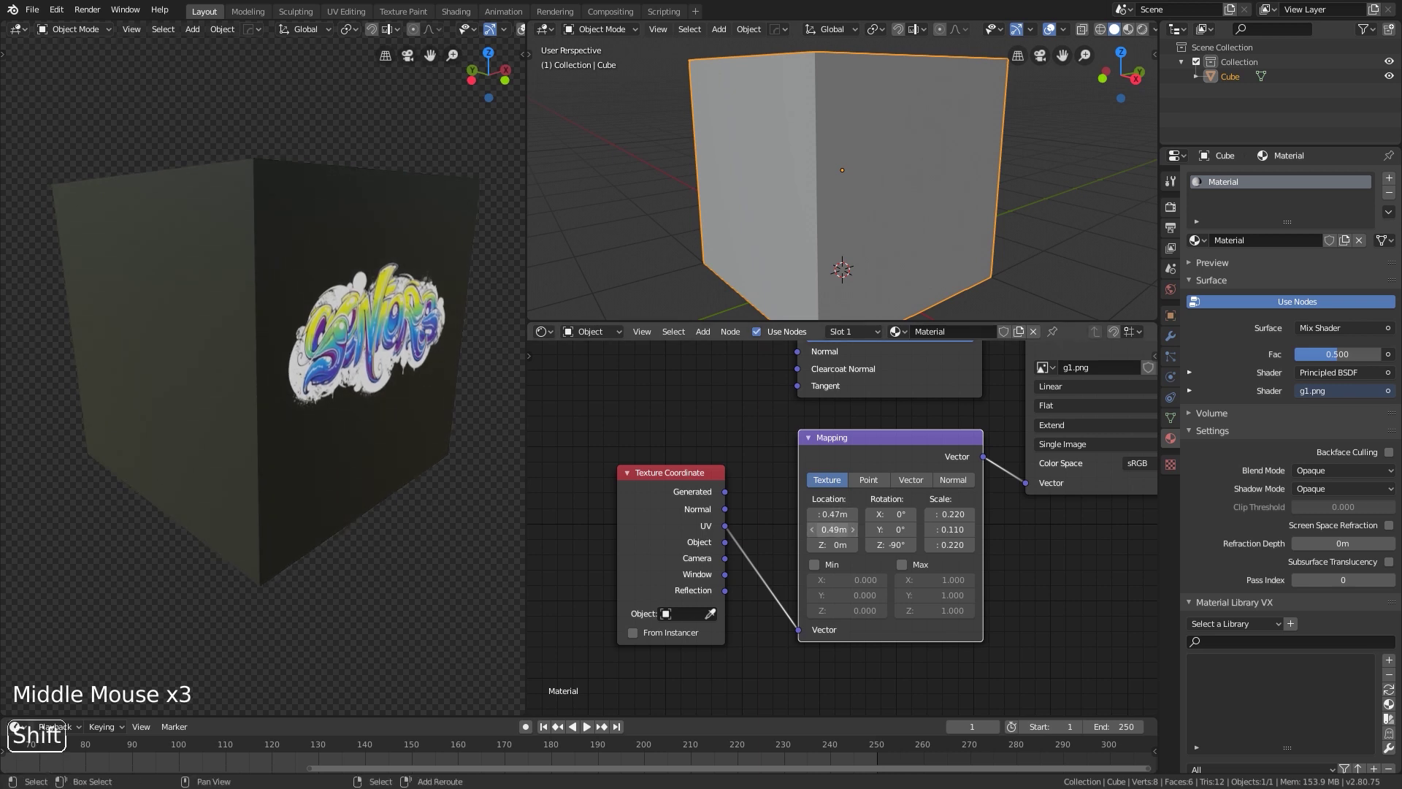
pyautogui.moveTo(833, 529)
pyautogui.keyDown('shift'); pyautogui.mouseDown()
pyautogui.moveTo(876, 529)
pyautogui.moveTo(833, 529)
pyautogui.mouseUp(); pyautogui.keyUp('shift')
pyautogui.moveTo(262, 380); pyautogui.dragTo(281, 376, button='middle')
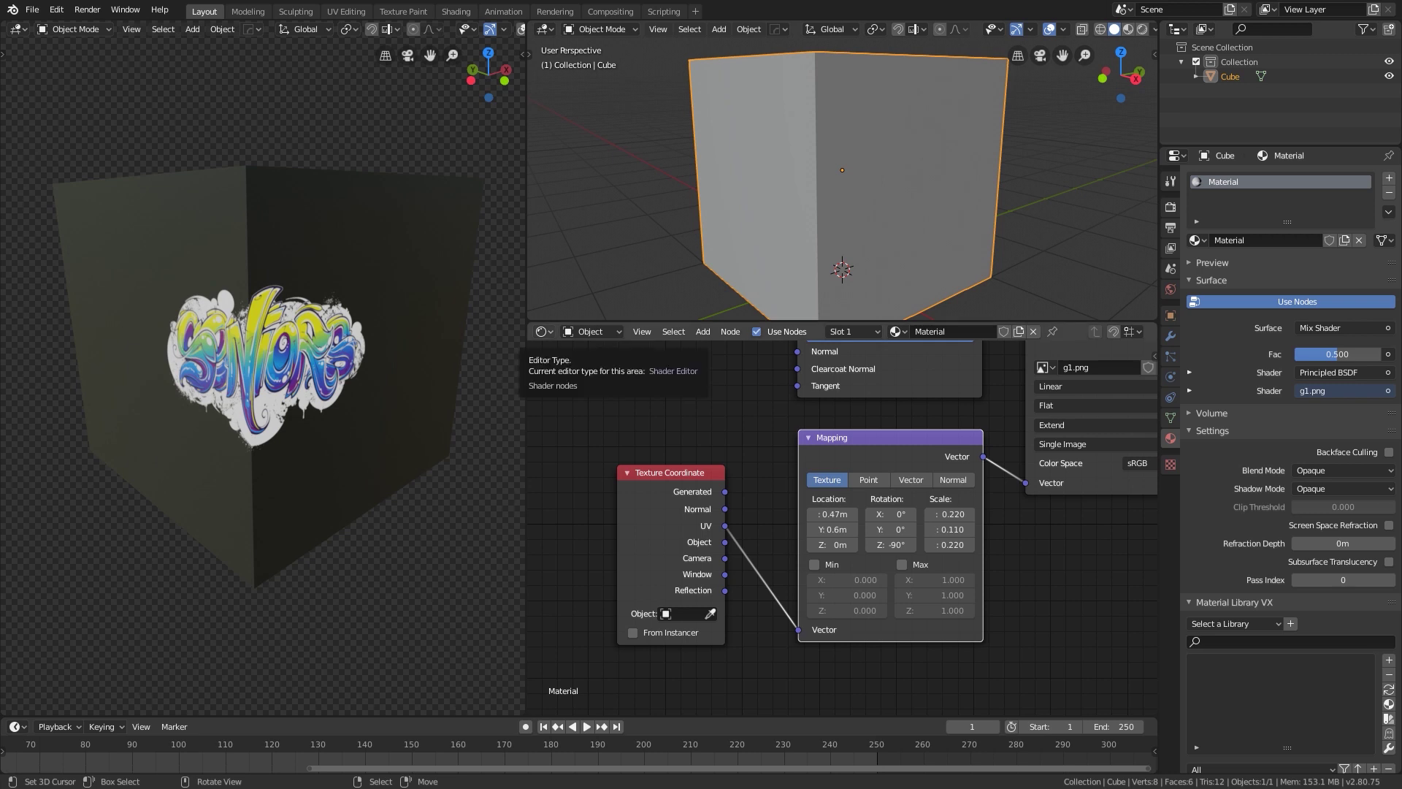
pyautogui.moveTo(292, 365)
pyautogui.mouseDown(button='middle')
pyautogui.moveTo(303, 368)
pyautogui.moveTo(277, 372)
pyautogui.moveTo(281, 431)
pyautogui.moveTo(284, 390)
pyautogui.mouseUp(button='middle')
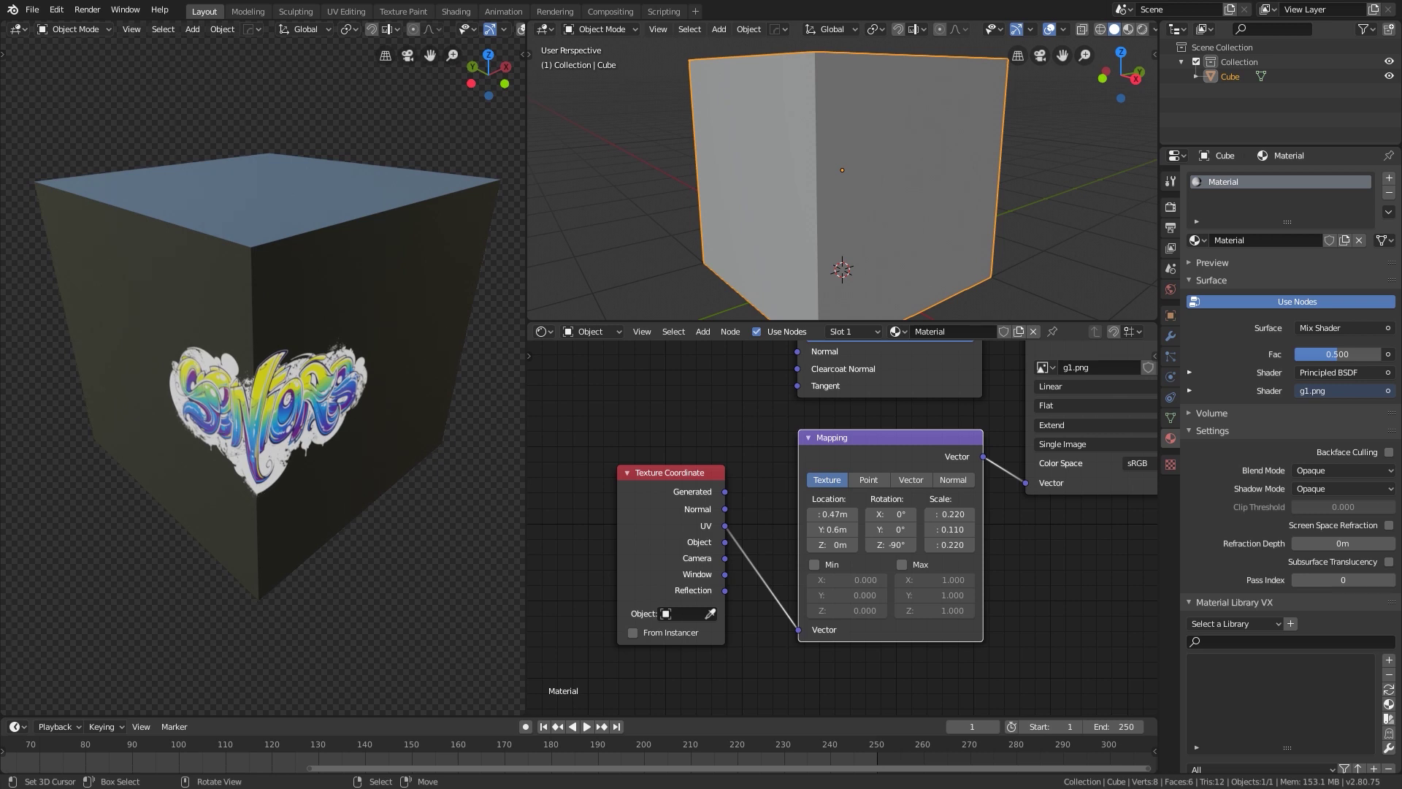
pyautogui.moveTo(284, 391); pyautogui.dragTo(295, 328, button='middle')
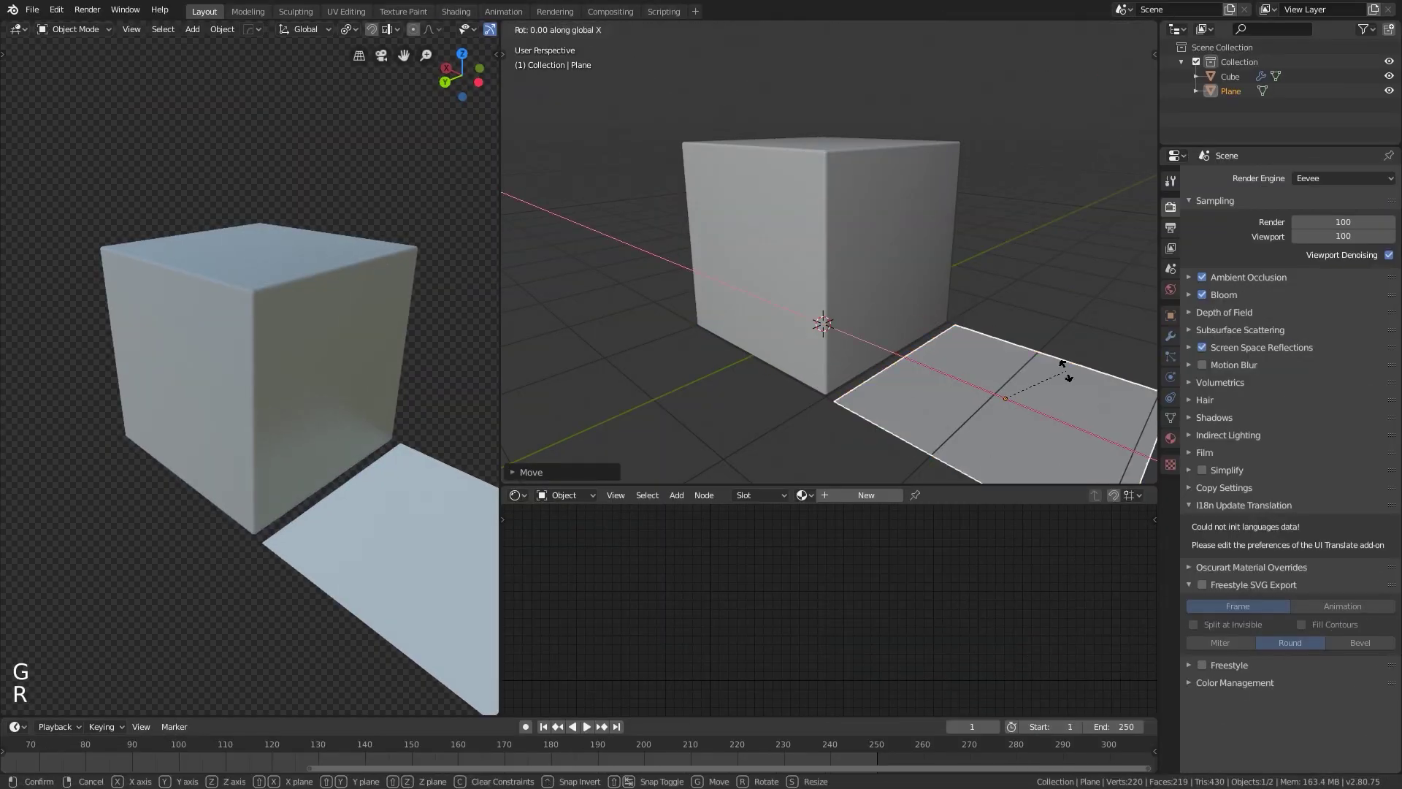
# Rotate the plane 90° about the global Y axis so it stands upright, and scale it down
pyautogui.write('y90')
pyautogui.press('Return')
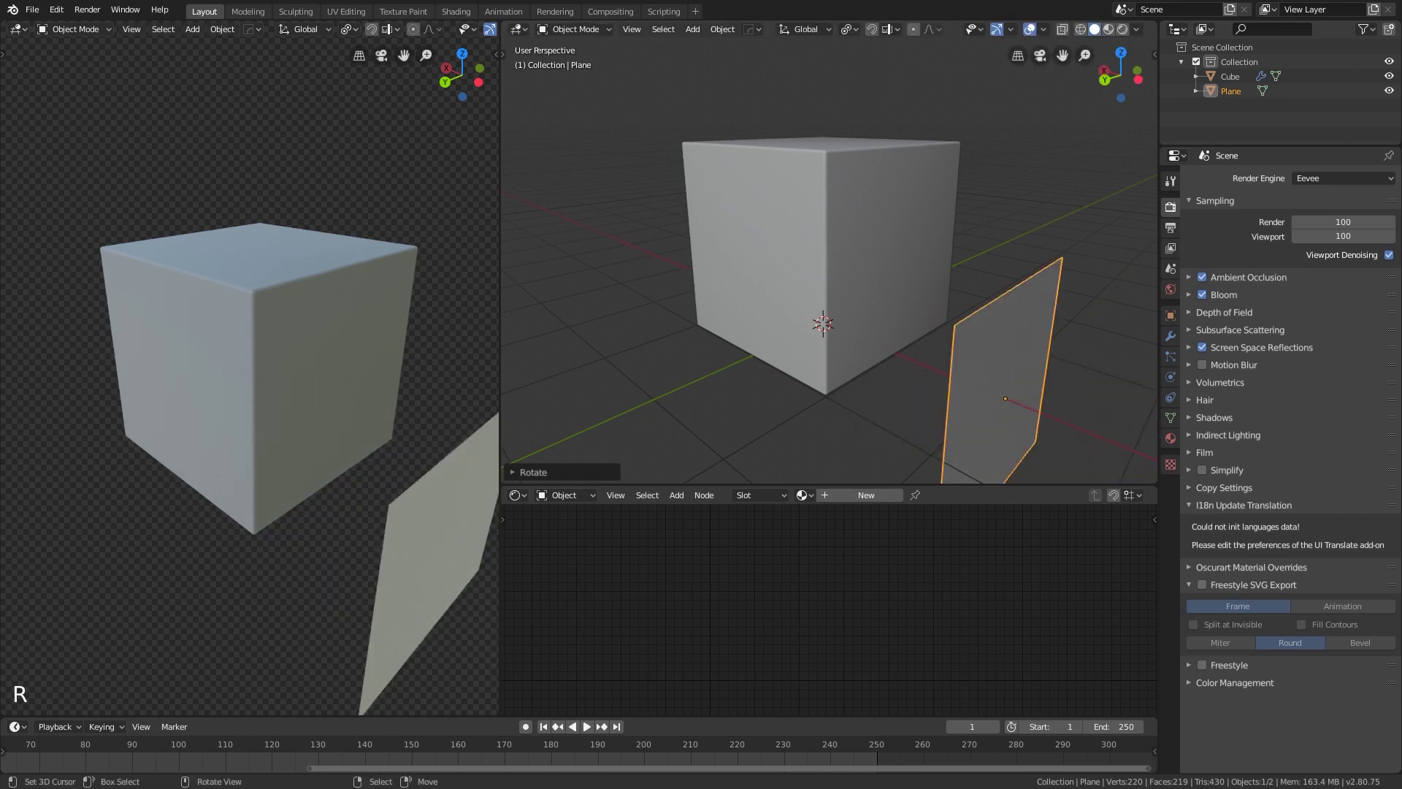
pyautogui.press('s')
# Move the plane along X toward the cube and raise it about 1 m along Z, placing it in front of the cube's side face
pyautogui.press('g')
pyautogui.press('x')
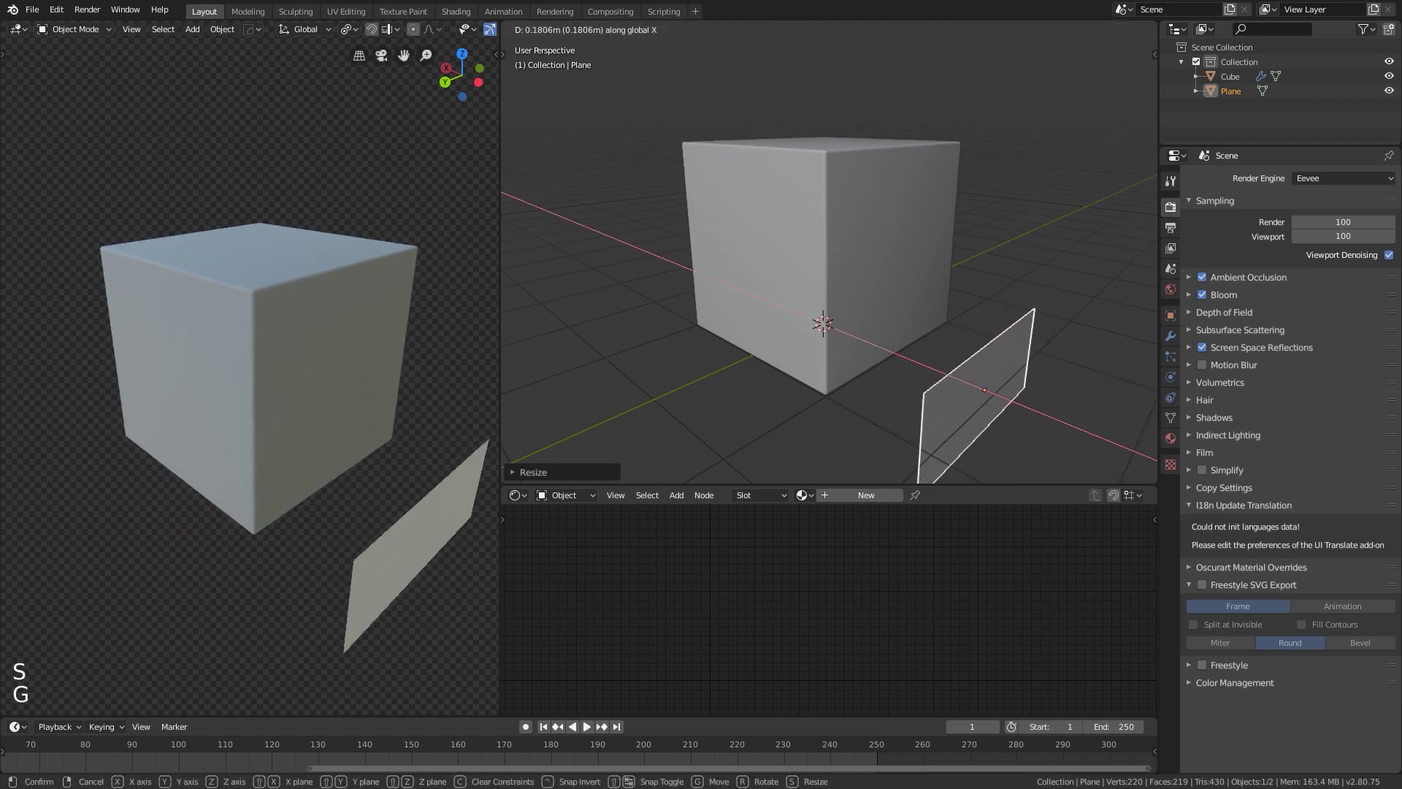
pyautogui.press('Return')
pyautogui.press('g')
pyautogui.press('z')
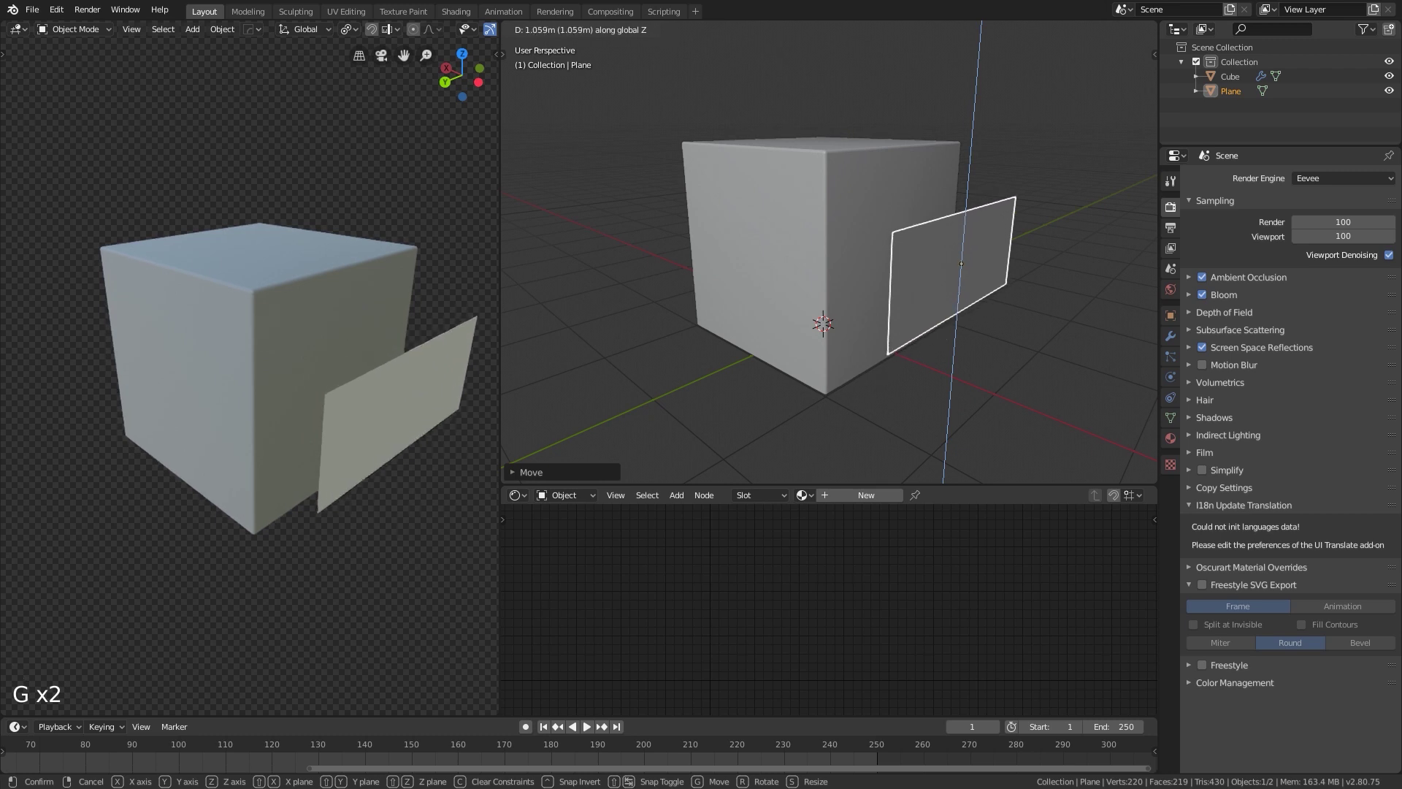
pyautogui.press('Return')
pyautogui.press('g')
pyautogui.press('Return')
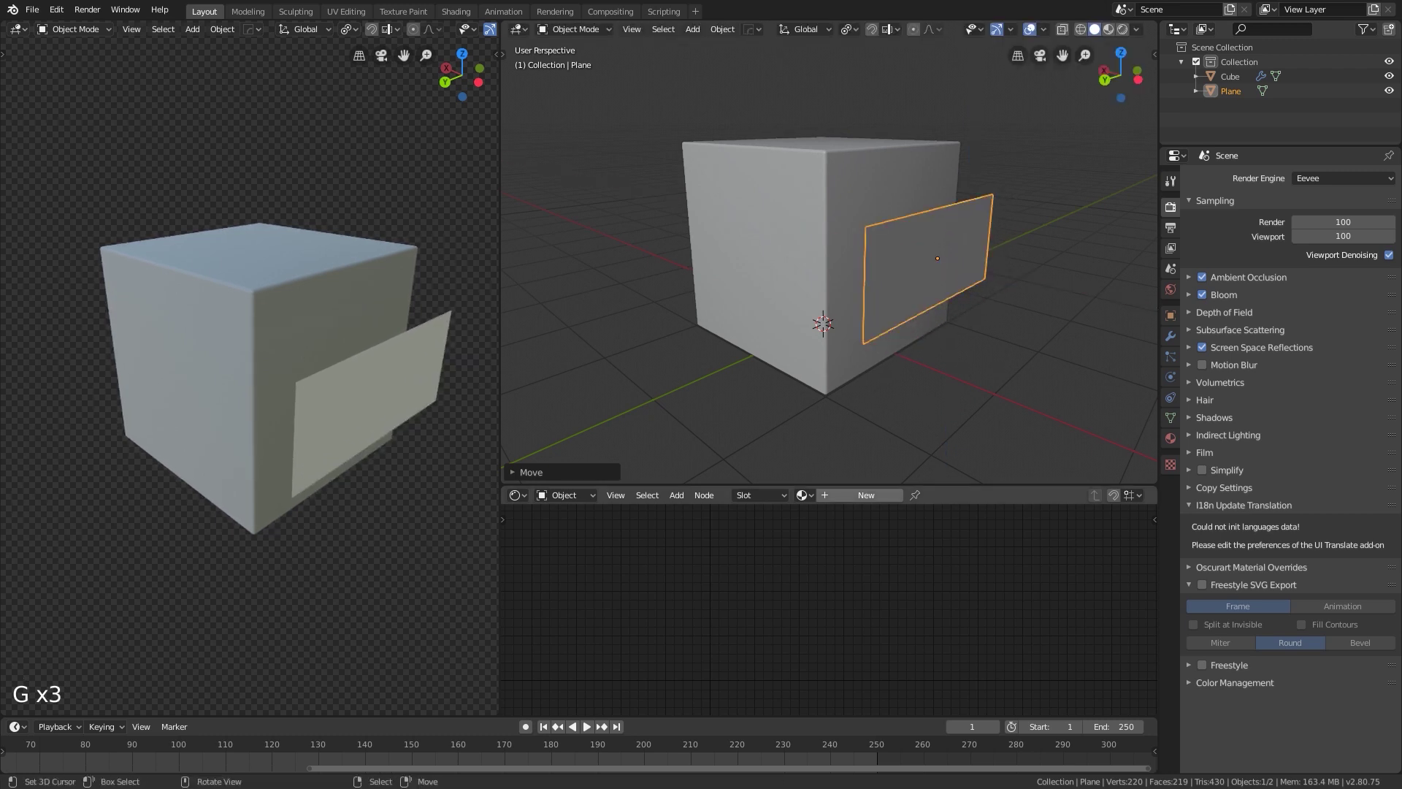
# Create a new material for the plane and add an Image Texture node beside its Principled BSDF
pyautogui.click(866, 495)
pyautogui.scroll(3, 803, 614)
pyautogui.moveTo(766, 617); pyautogui.dragTo(836, 610, button='middle')
pyautogui.hotkey('shift', 'a')
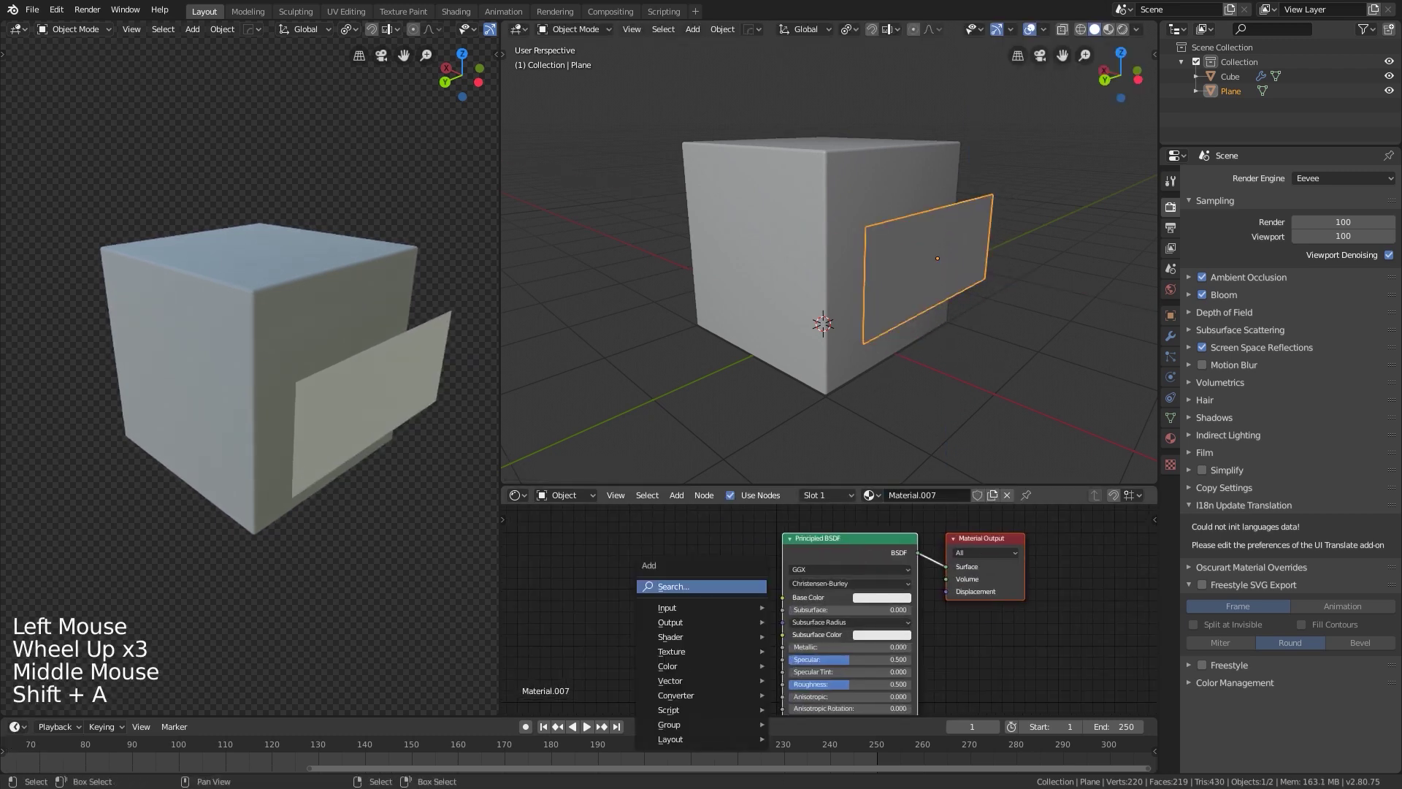
pyautogui.write('imga')
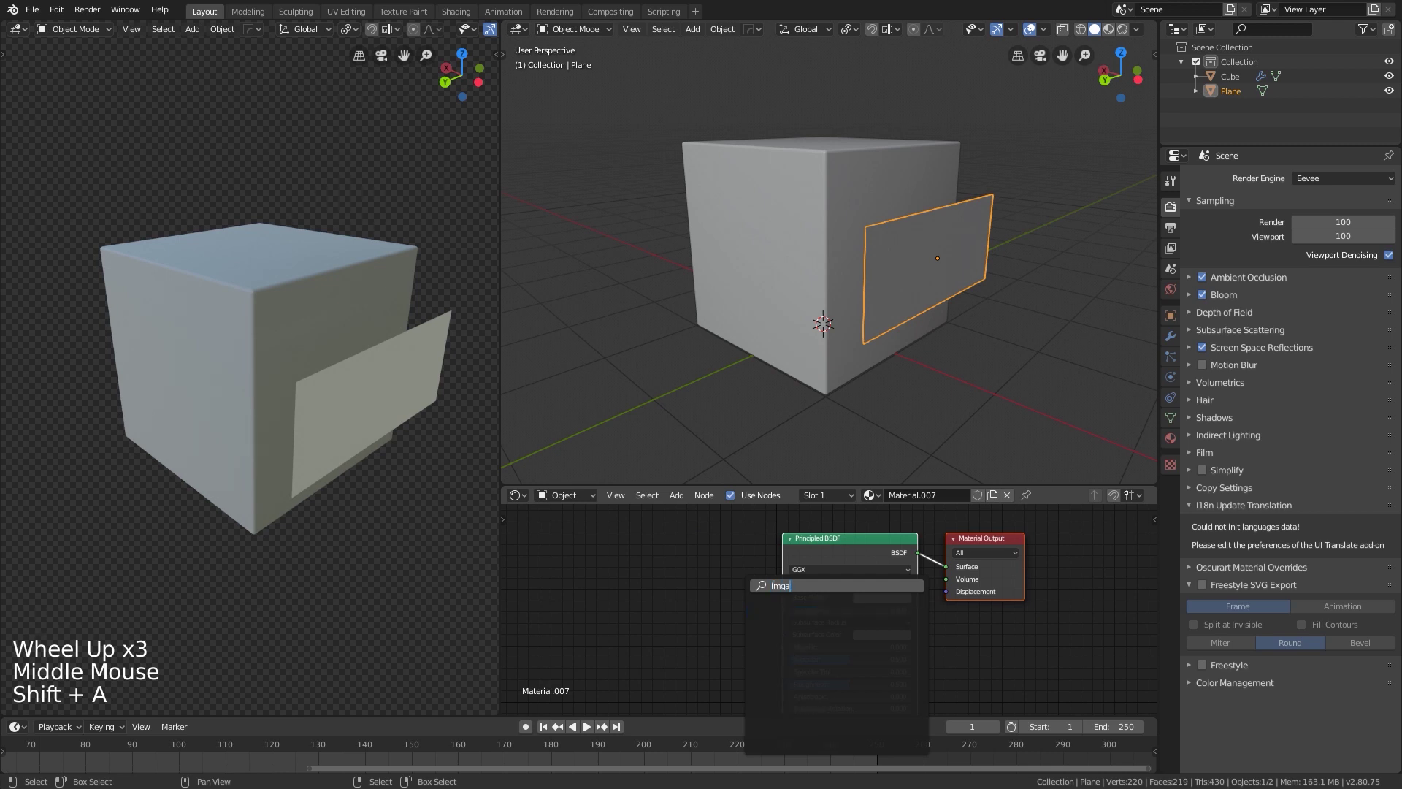
pyautogui.press('BackSpace')
pyautogui.press('BackSpace')
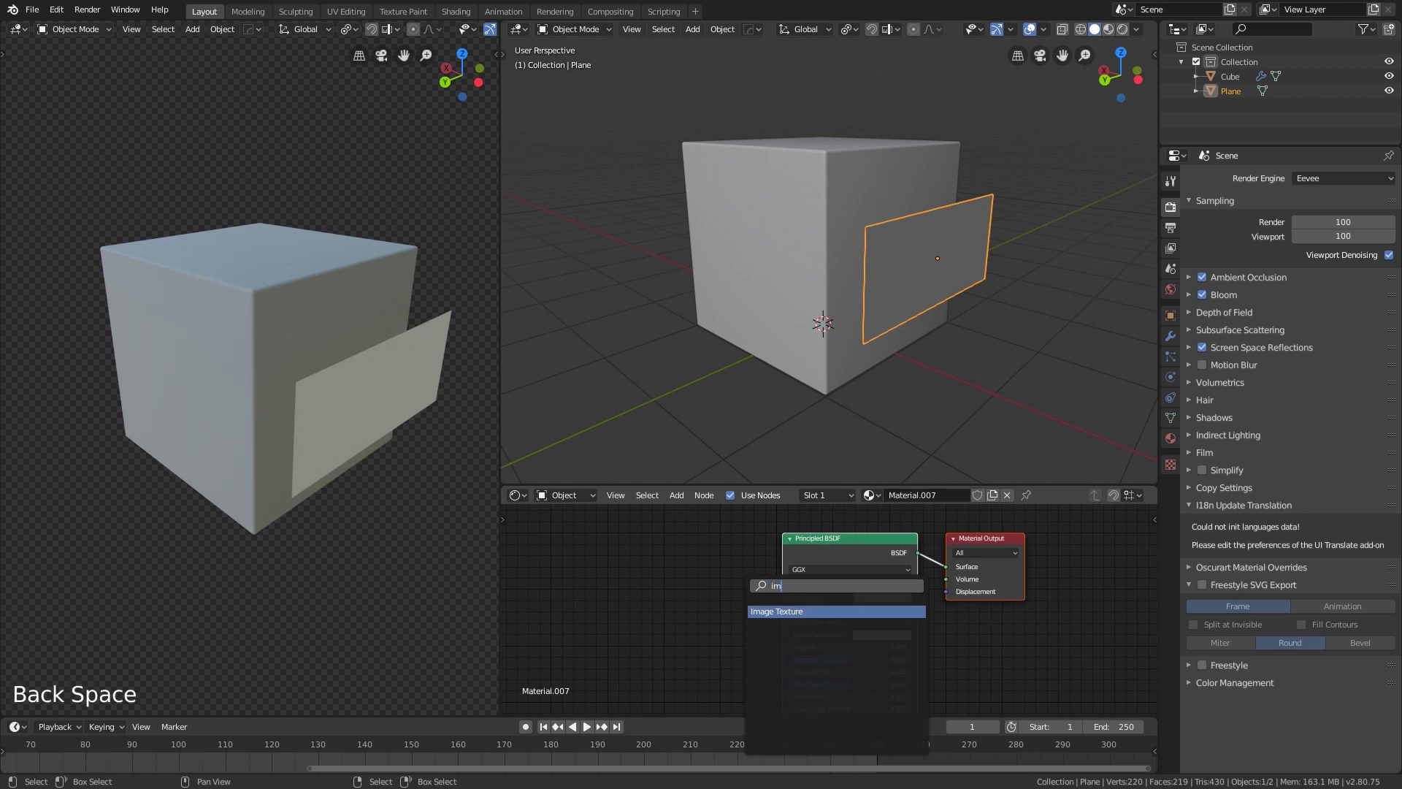
pyautogui.press('Return')
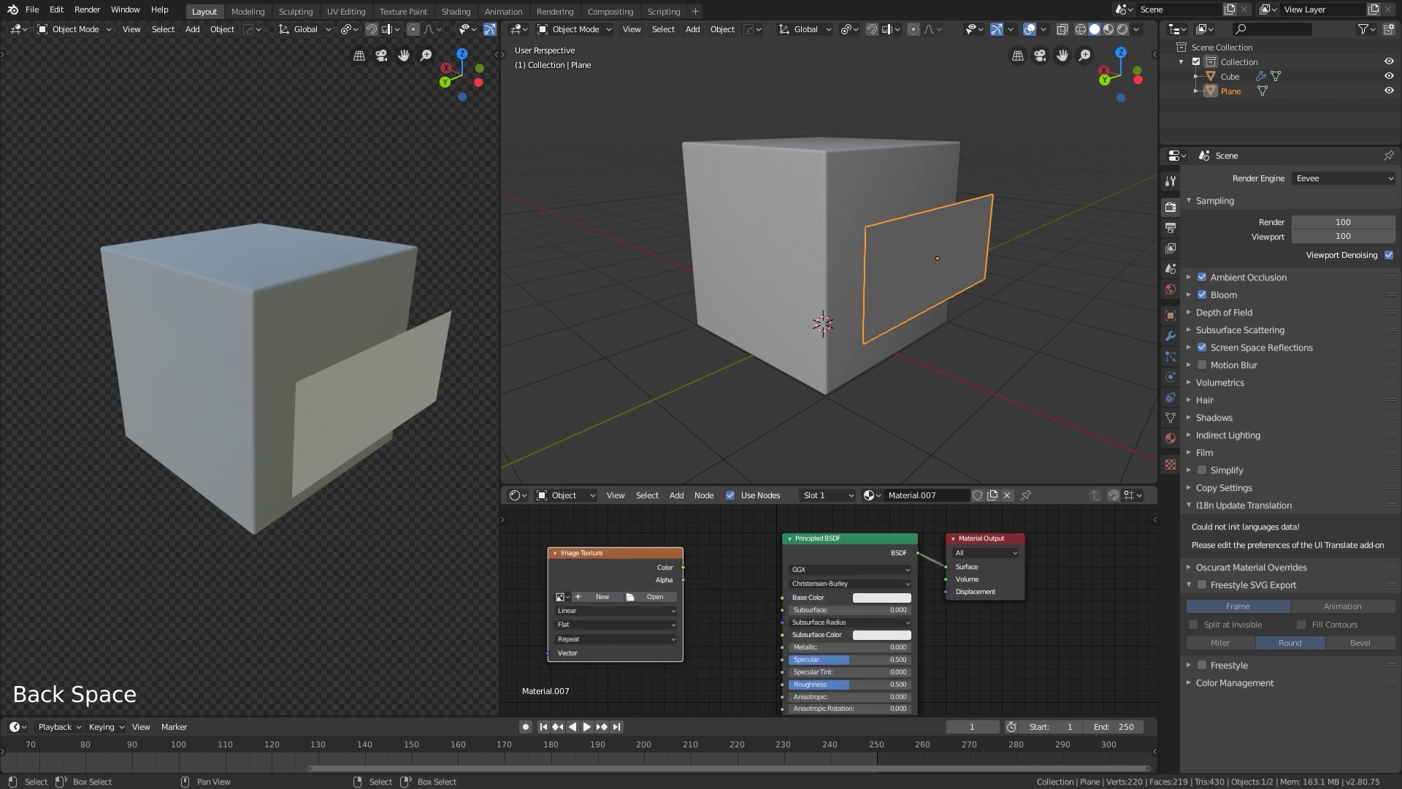
# Feed the Image Texture's color into the Principled BSDF's base color, and space out the shader and Material Output nodes
pyautogui.moveTo(682, 567); pyautogui.dragTo(782, 597)
pyautogui.moveTo(826, 540); pyautogui.dragTo(750, 571)
pyautogui.moveTo(978, 538); pyautogui.dragTo(1099, 556)
pyautogui.hotkey('shift', 'a')
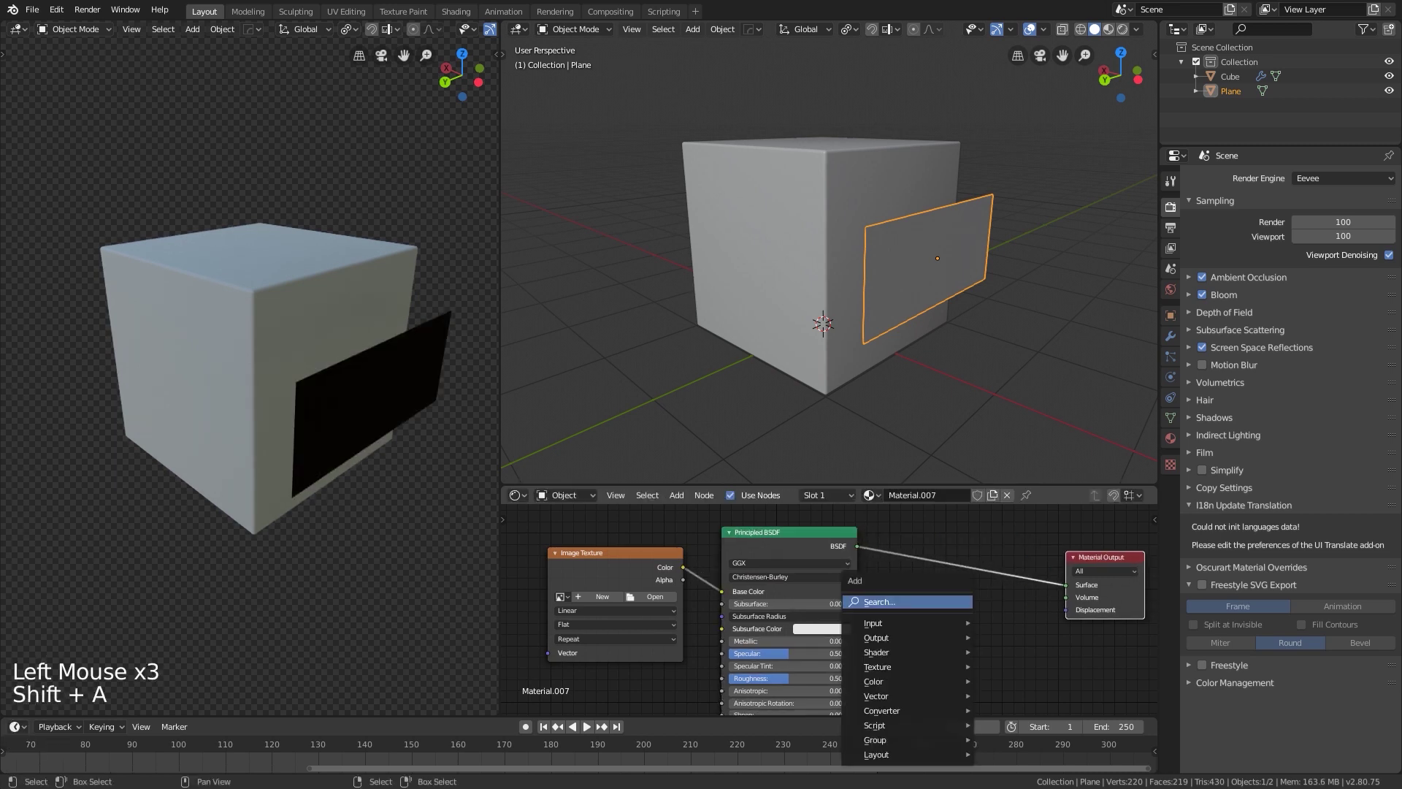
pyautogui.write('mi')
pyautogui.click(974, 657)
pyautogui.click(942, 592)
pyautogui.press('x')
# Insert a Mix Shader node between the Principled BSDF and the Material Output
pyautogui.hotkey('shift', 'a')
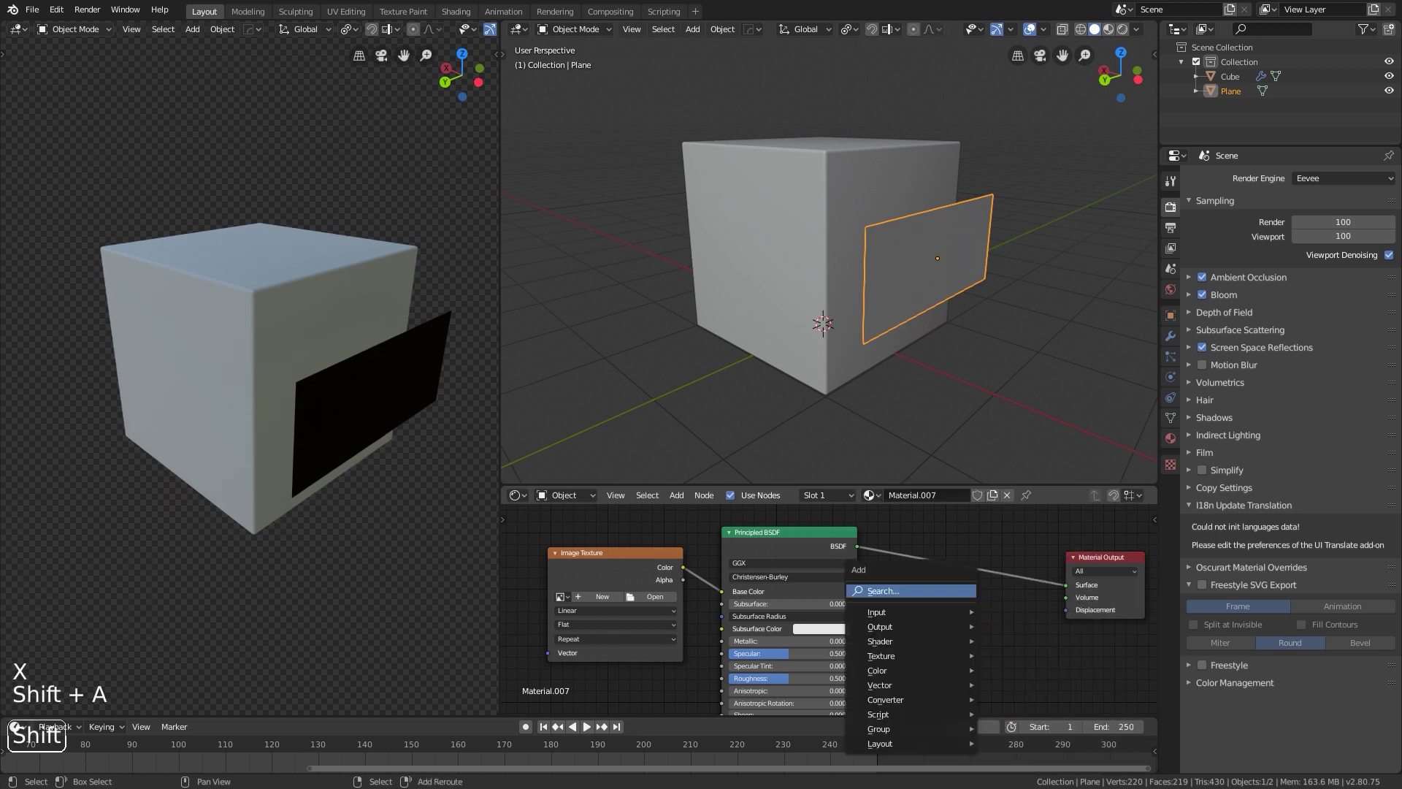
pyautogui.click(955, 588)
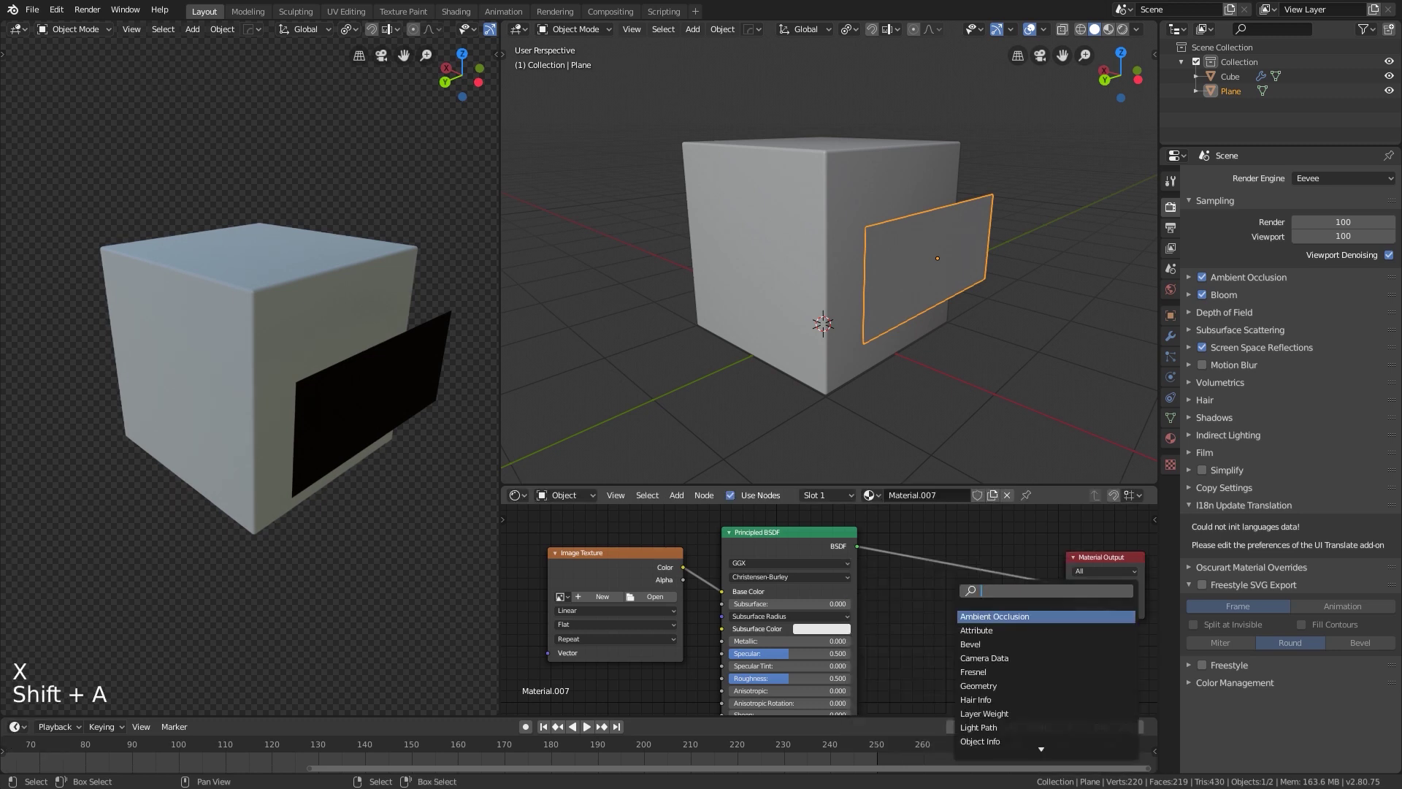
pyautogui.write('mi')
pyautogui.press('Down')
pyautogui.press('Return')
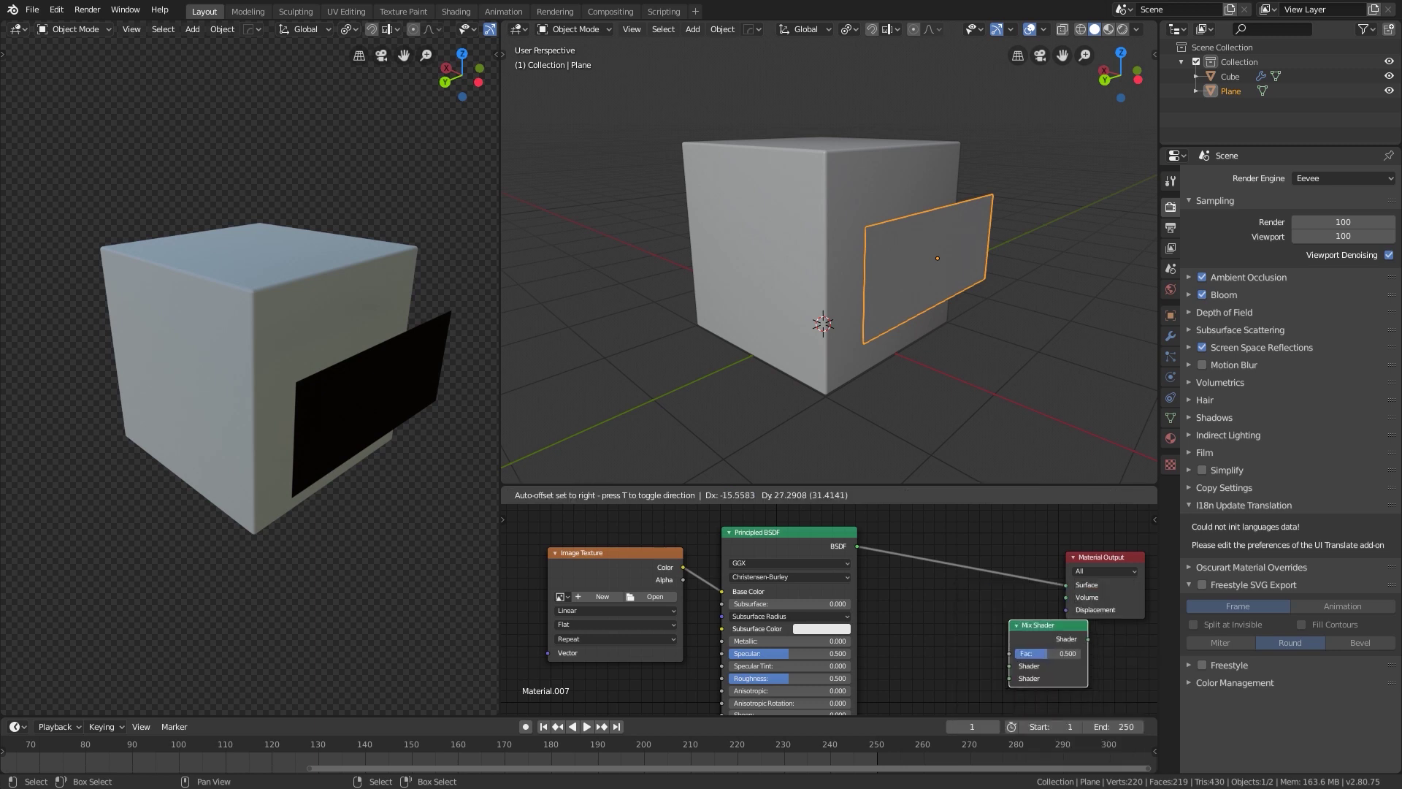
pyautogui.click(971, 576)
# Add a Transparent BSDF node below the Mix Shader
pyautogui.hotkey('shift', 'a')
pyautogui.click(942, 584)
pyautogui.write('trans')
pyautogui.press('Down')
pyautogui.press('Return')
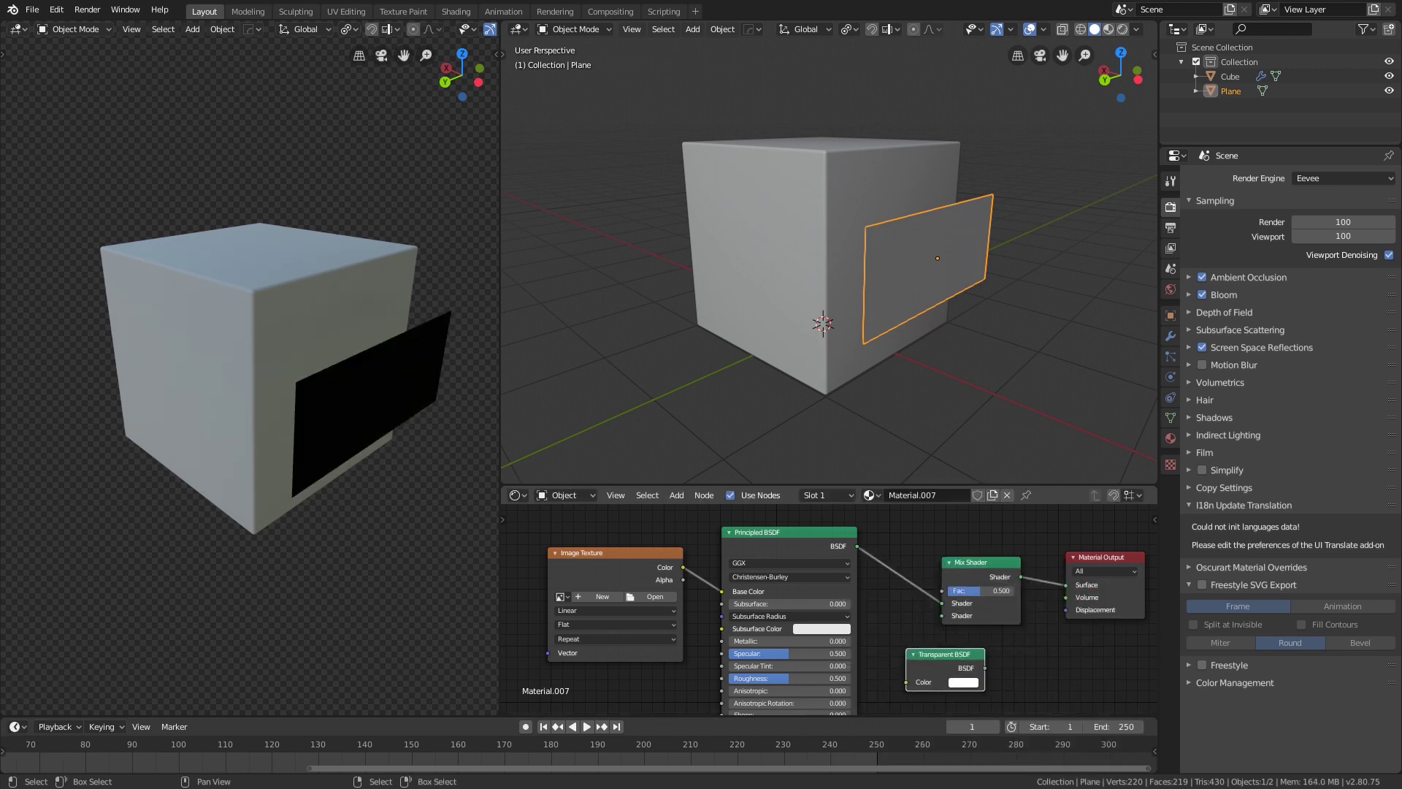
# Feed the Transparent BSDF and Principled BSDF into the Mix Shader's first and second shader inputs, with the image's alpha driving its factor
pyautogui.moveTo(974, 563); pyautogui.dragTo(998, 567)
pyautogui.moveTo(943, 655); pyautogui.dragTo(966, 607)
pyautogui.moveTo(358, 438)
pyautogui.mouseDown(button='middle')
pyautogui.moveTo(339, 425)
pyautogui.moveTo(351, 428)
pyautogui.mouseUp(button='middle')
pyautogui.scroll(3, 825, 605)
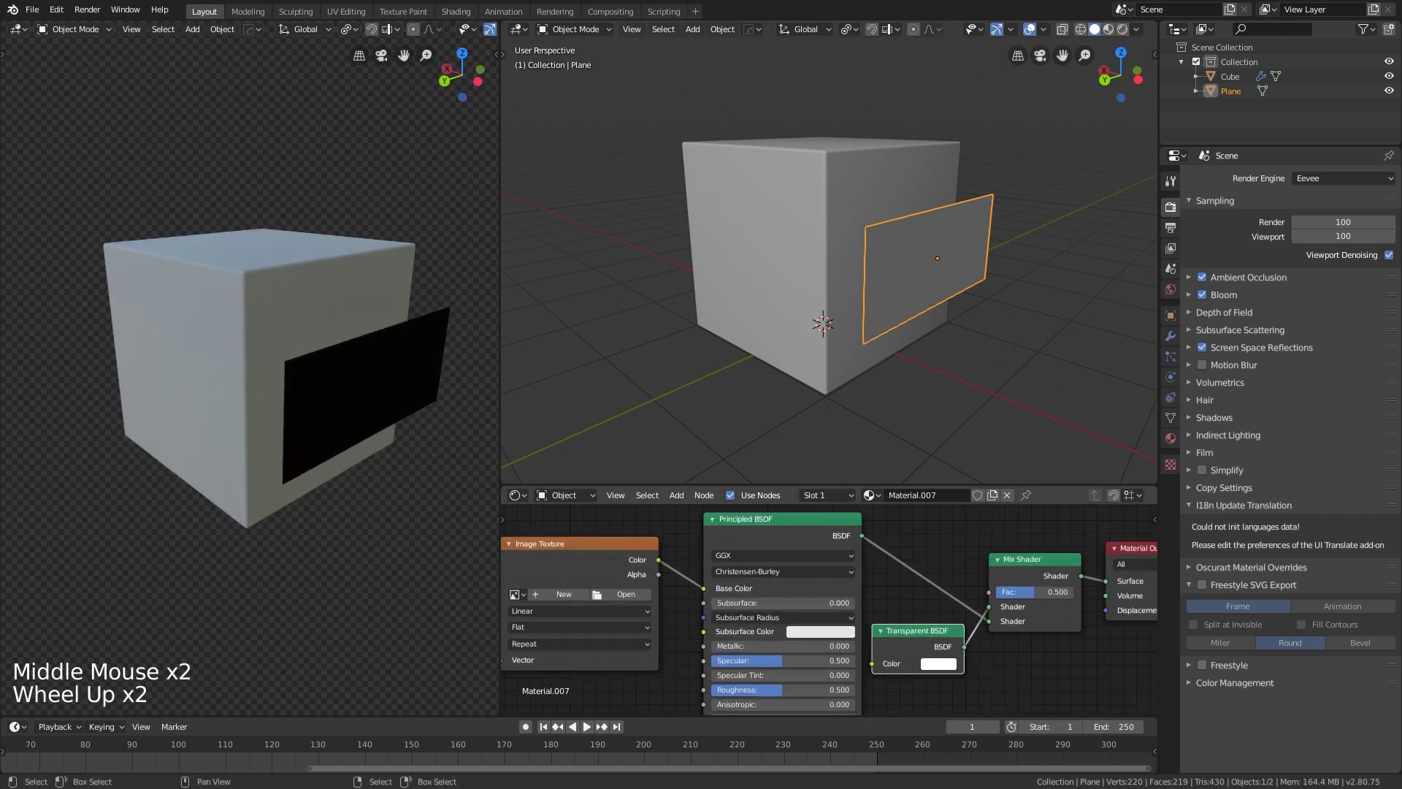
pyautogui.moveTo(644, 572); pyautogui.dragTo(1001, 590)
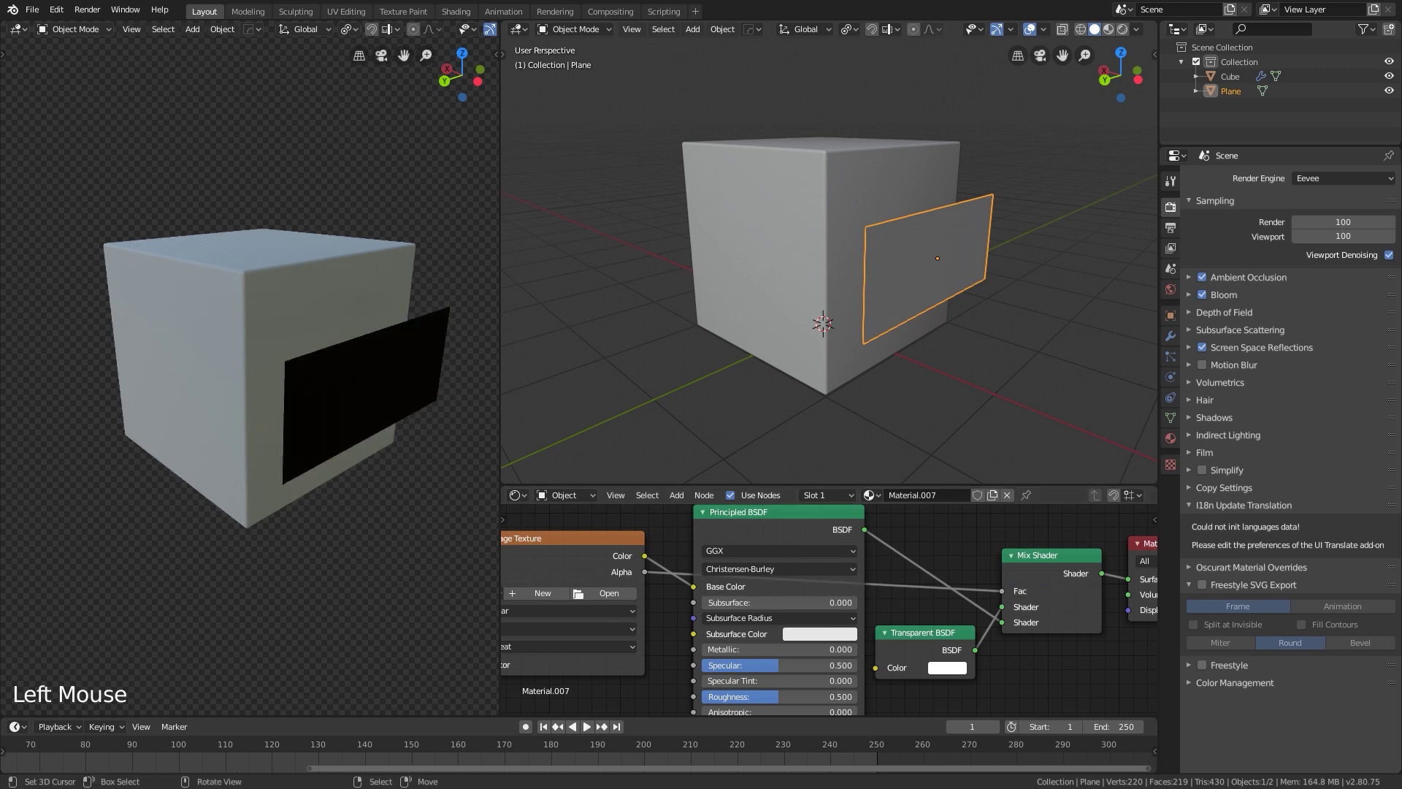
# Set the blend mode of the plane's material to Alpha Blend
pyautogui.scroll(-1, 271, 372)
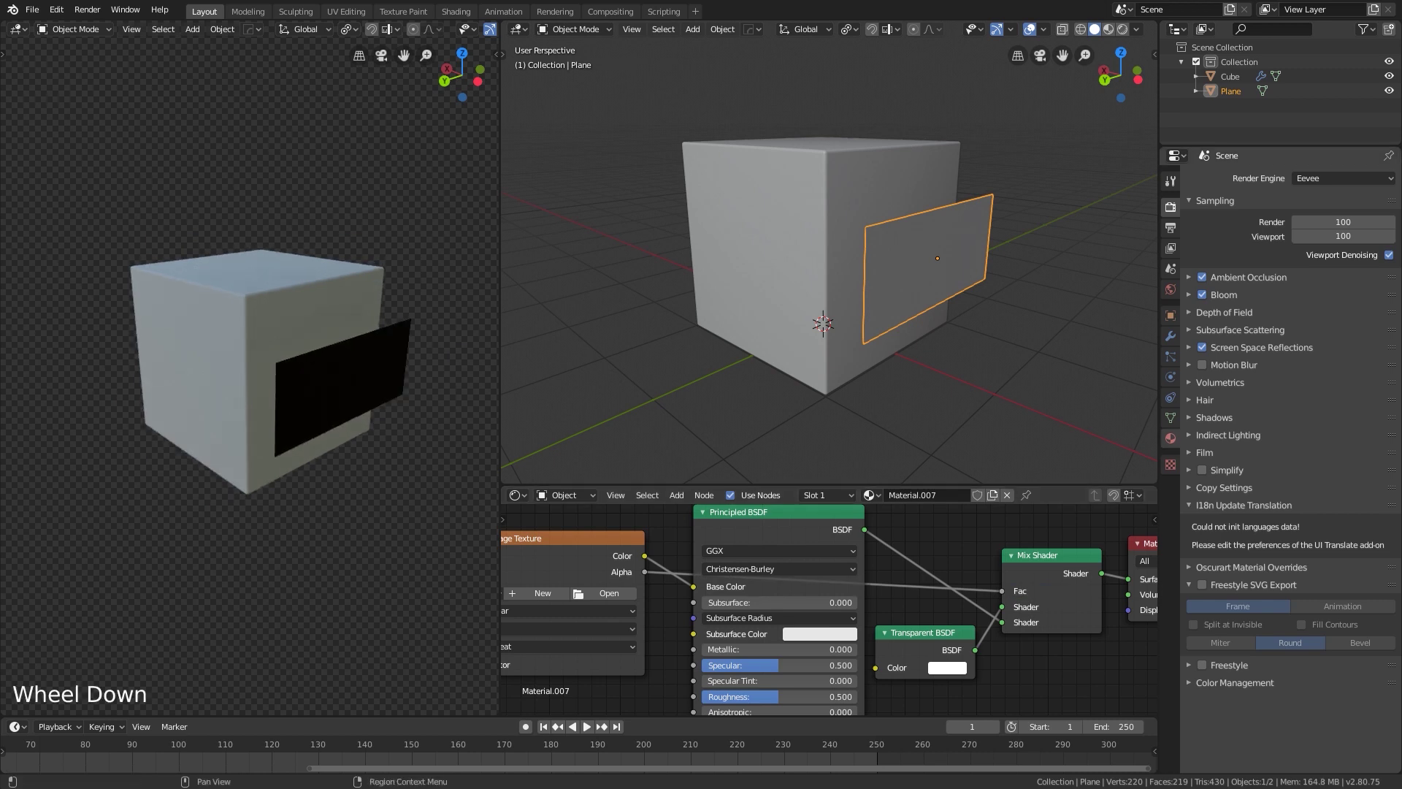
pyautogui.click(1170, 438)
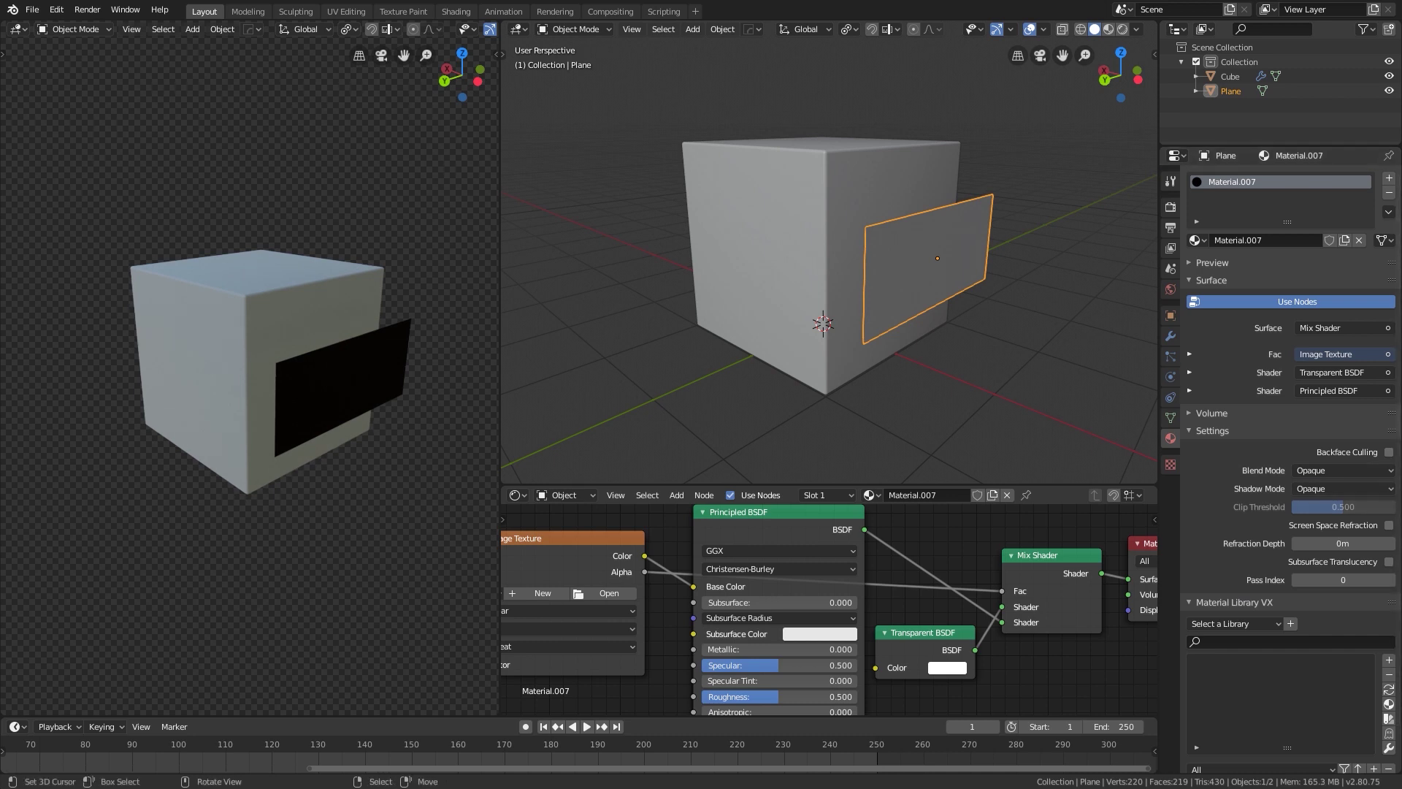
pyautogui.click(1343, 470)
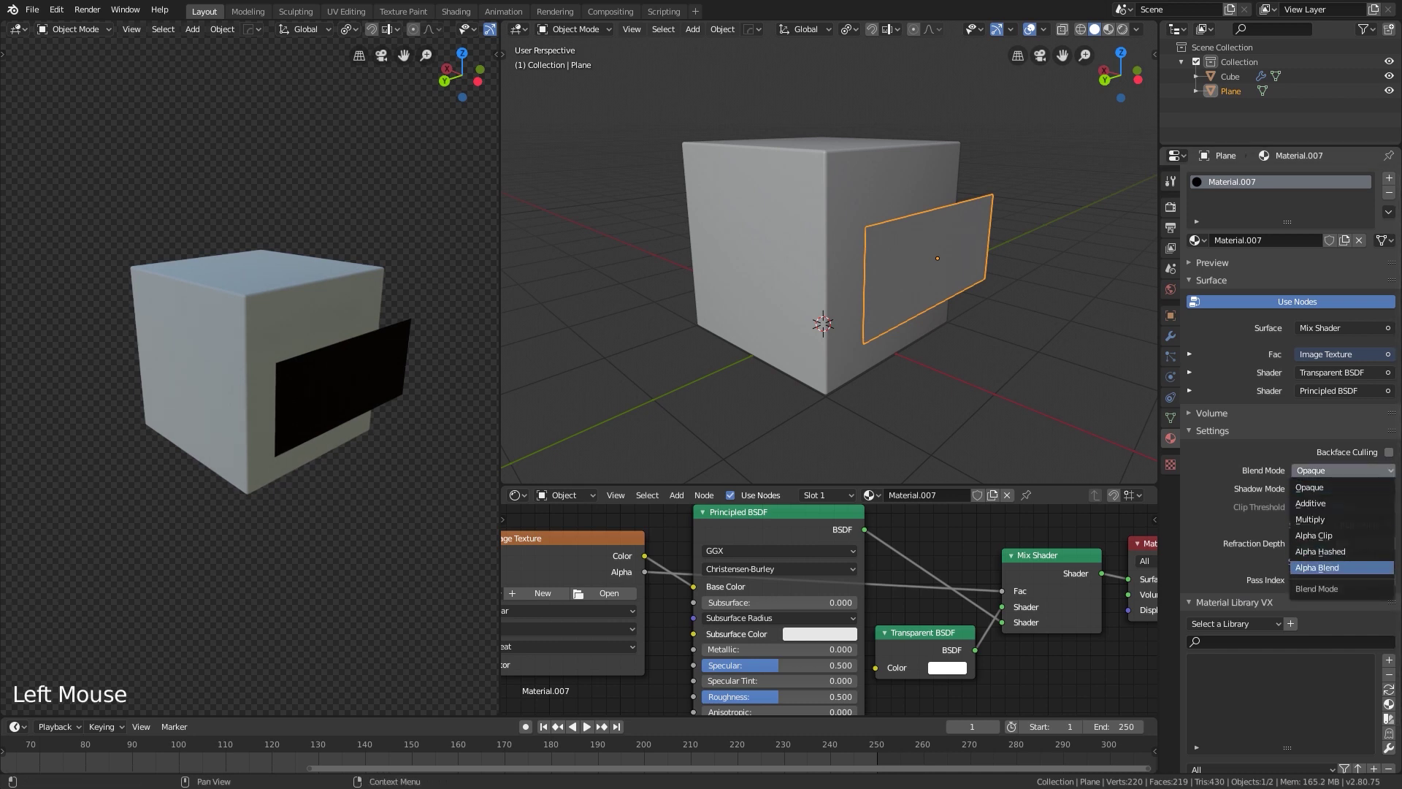
pyautogui.click(1342, 567)
# Assign the existing g1.png image to the Image Texture node of the plane's material
pyautogui.moveTo(701, 613); pyautogui.dragTo(773, 612, button='middle')
pyautogui.click(566, 592)
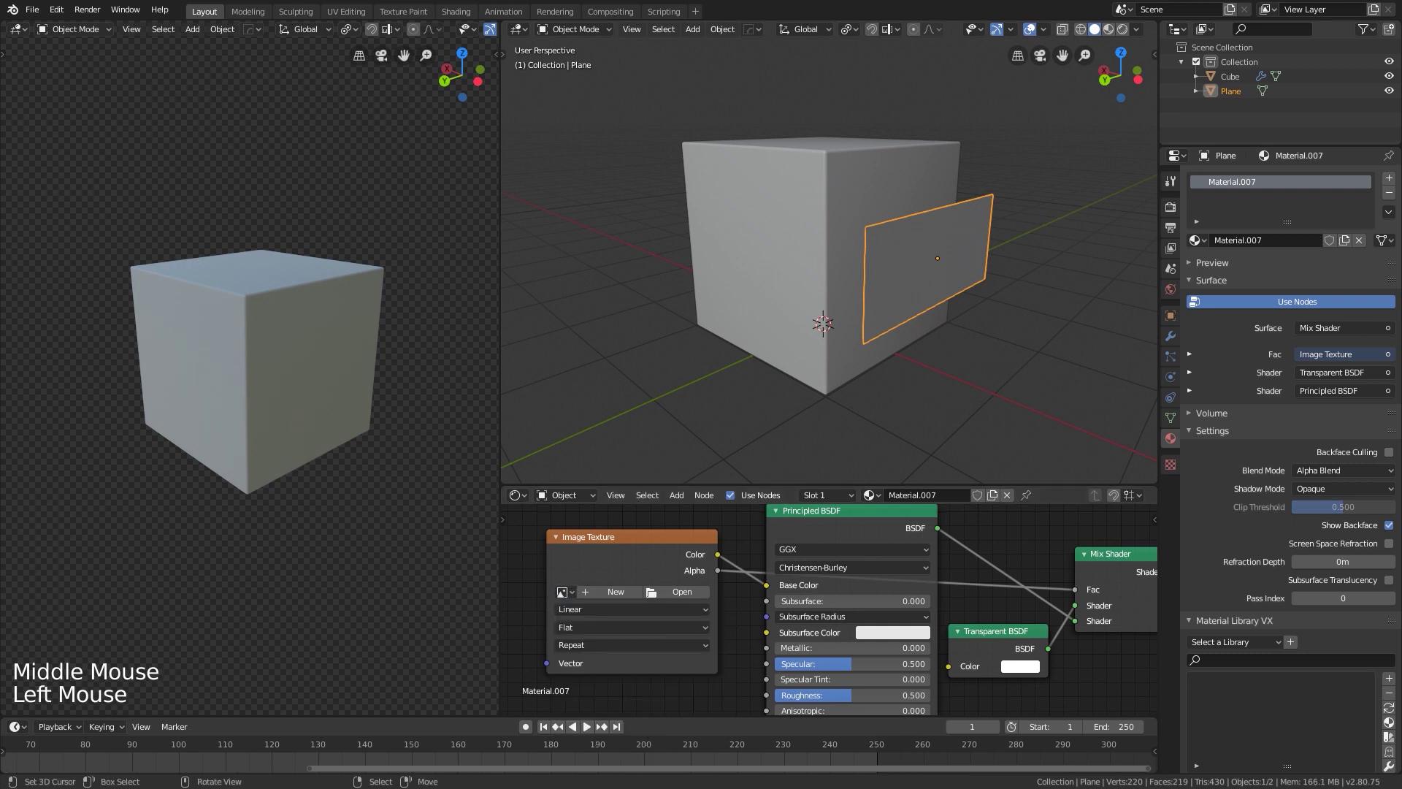
pyautogui.scroll(2, 248, 365)
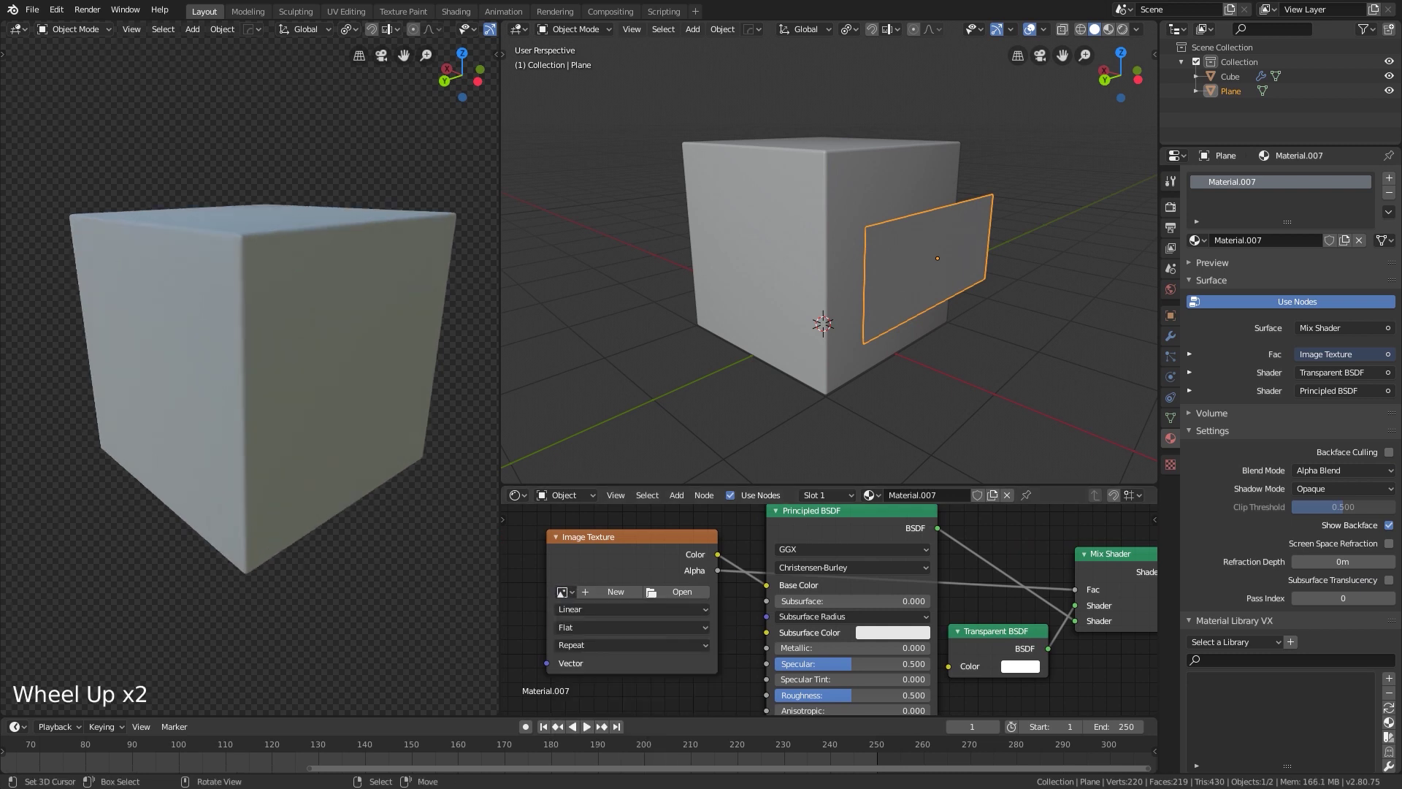
pyautogui.click(563, 592)
pyautogui.click(590, 627)
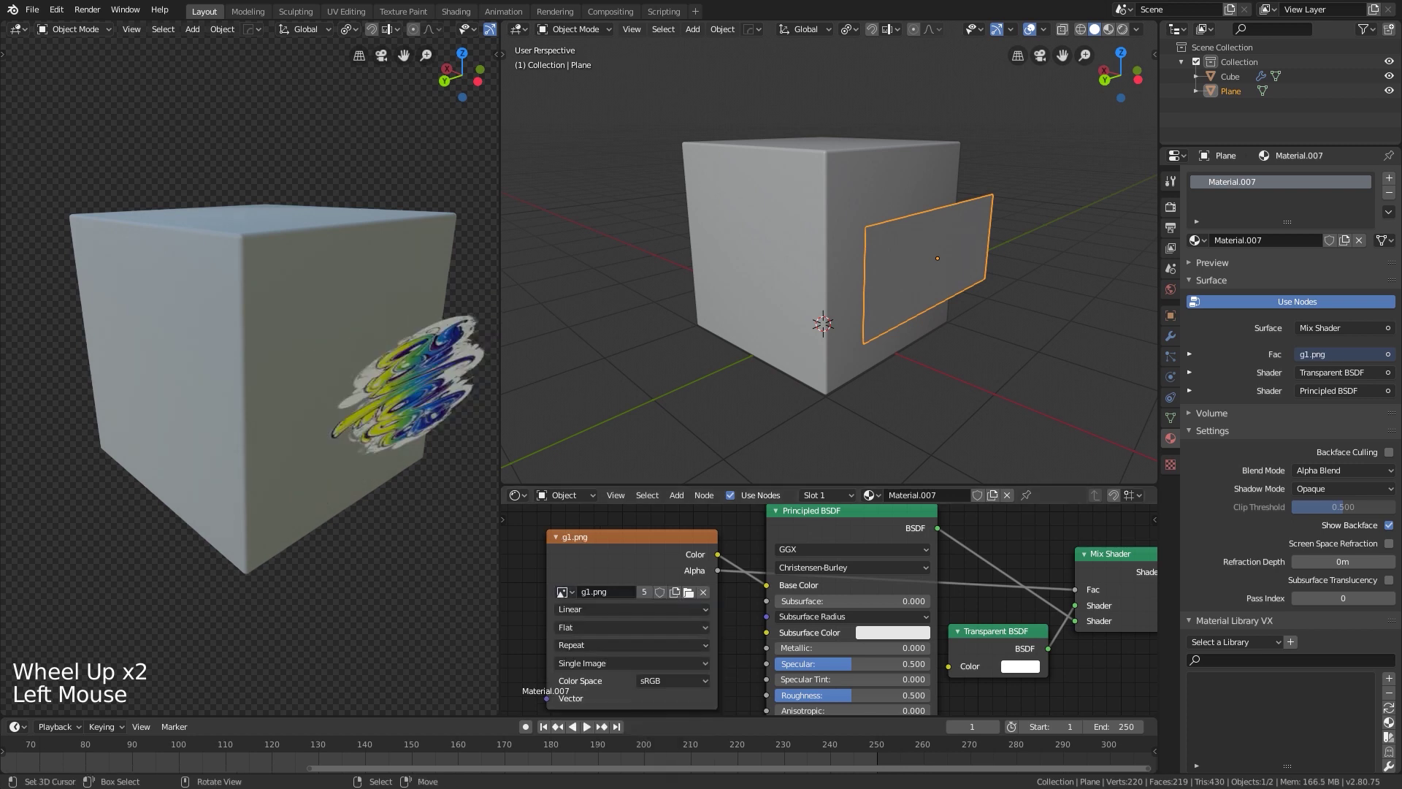
# Compare the graffiti plane with its blend mode set to Opaque, and restore the mode to Alpha Blend
pyautogui.moveTo(278, 380); pyautogui.dragTo(306, 380, button='middle')
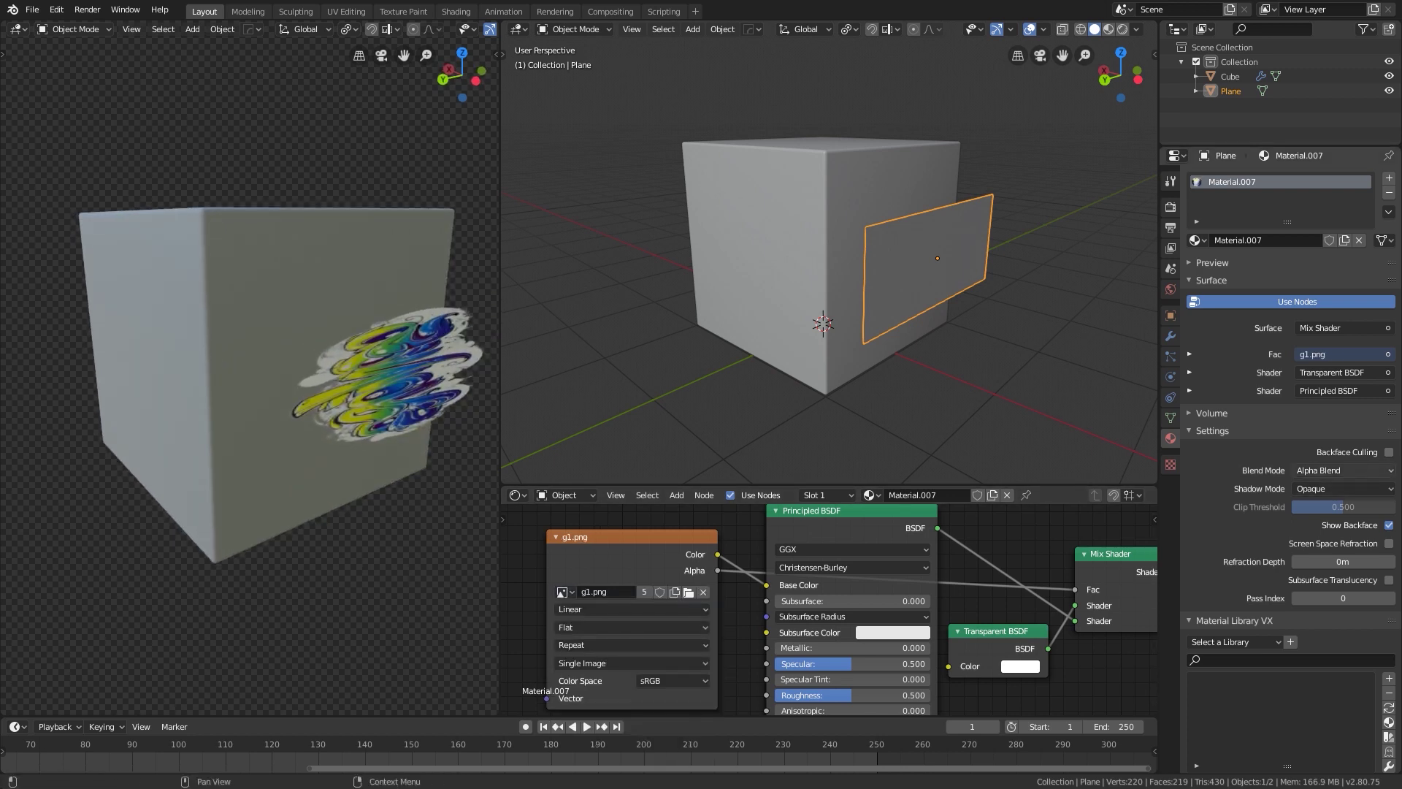
pyautogui.click(1344, 470)
pyautogui.click(1329, 487)
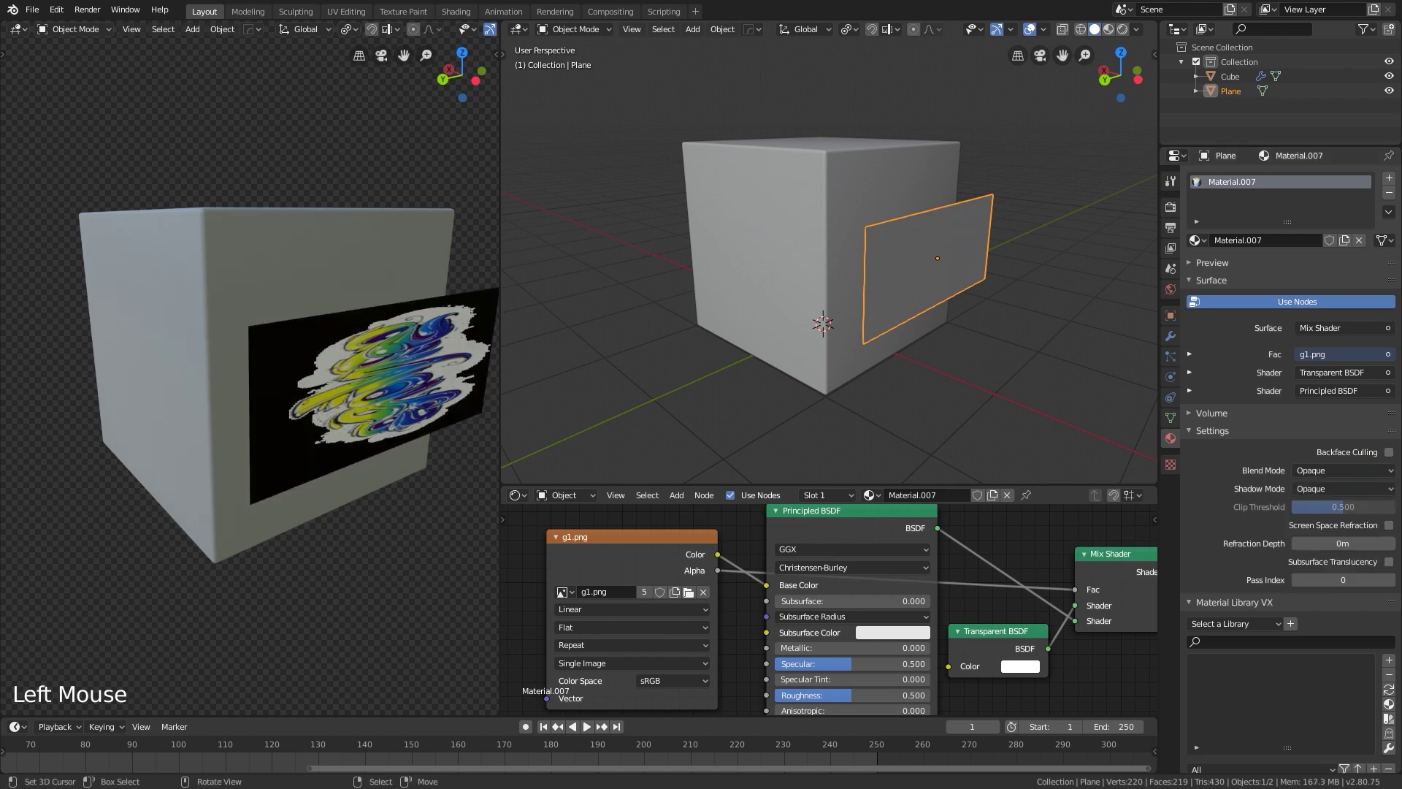
pyautogui.click(1343, 470)
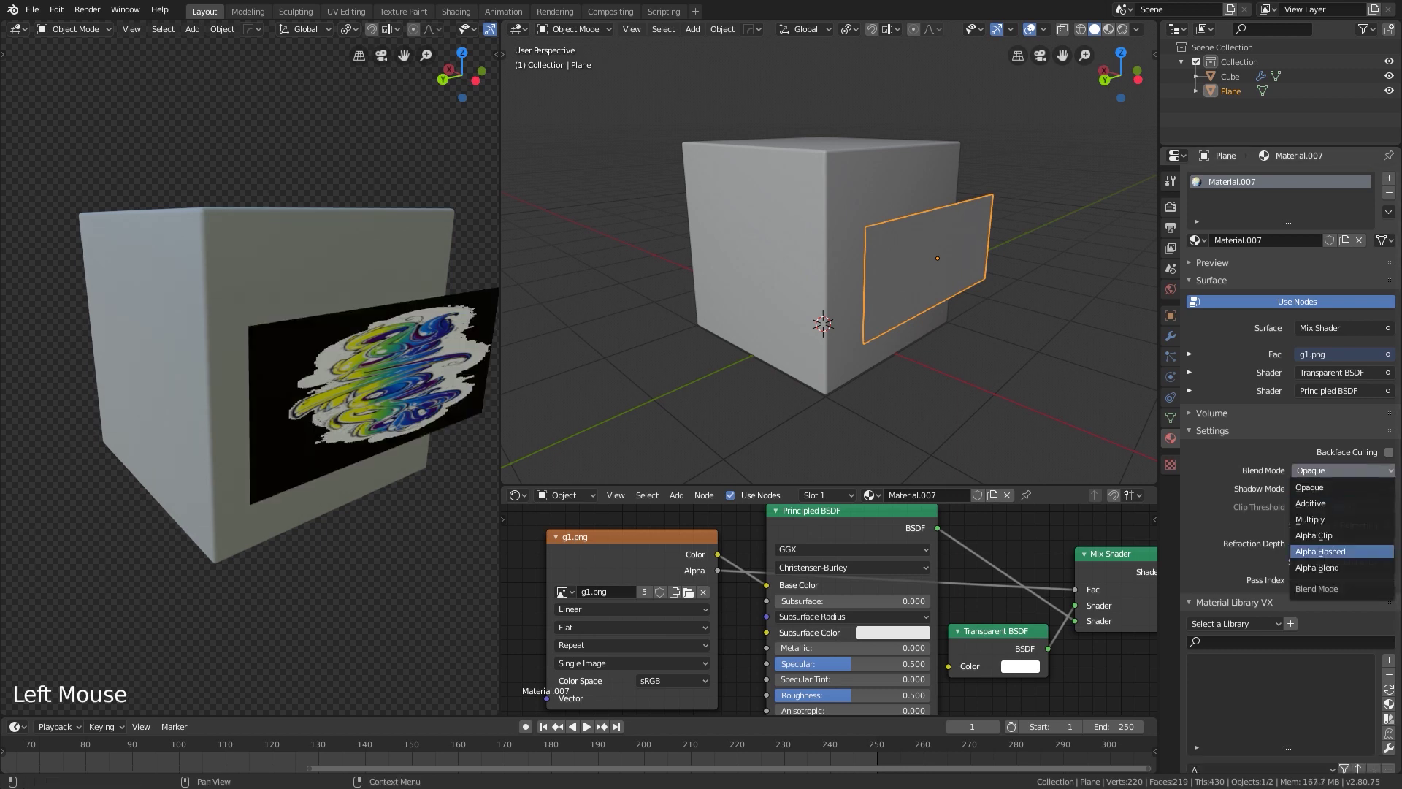
pyautogui.click(1328, 567)
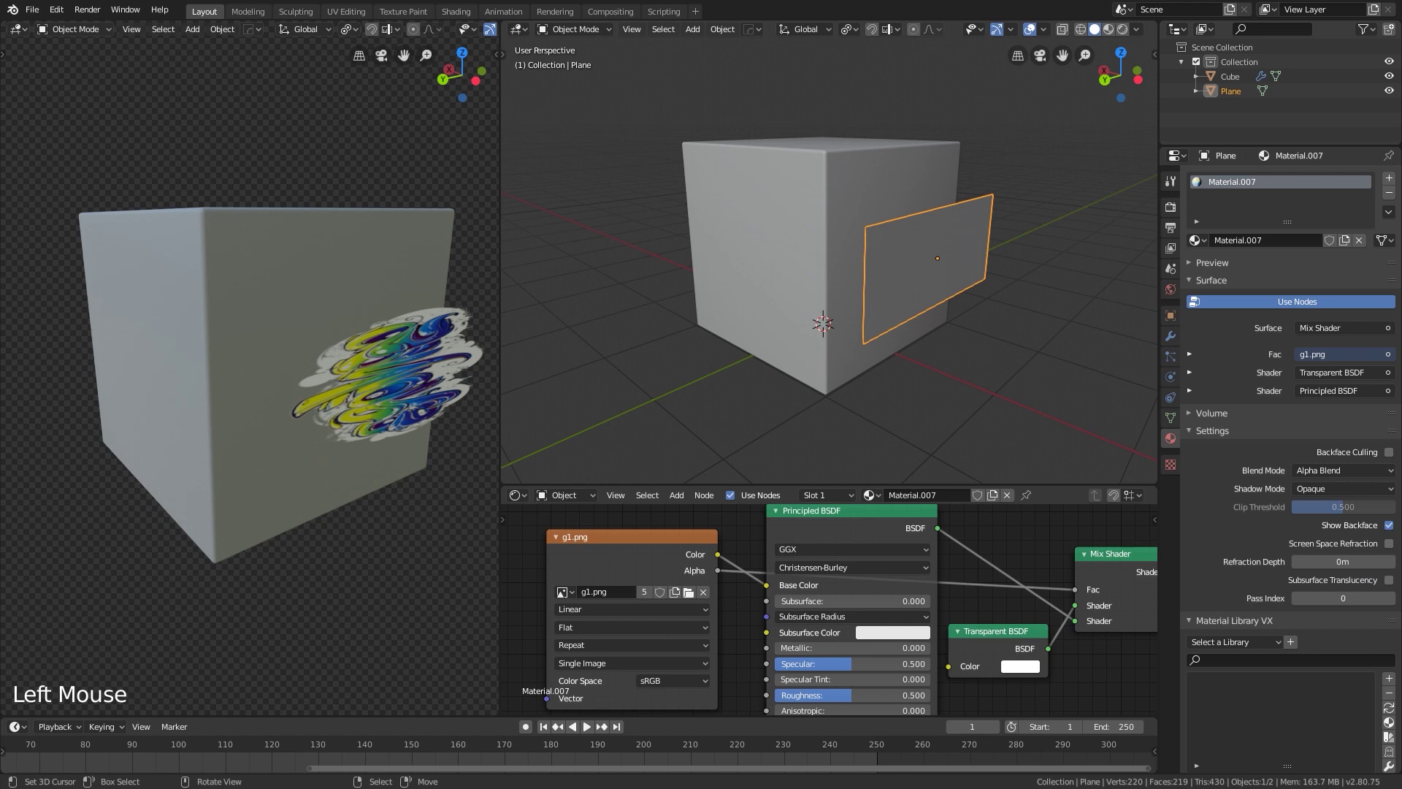
# Turn the graffiti upright by rotating the plane 180° about the Y axis and 90° about the X axis
pyautogui.write('ry180')
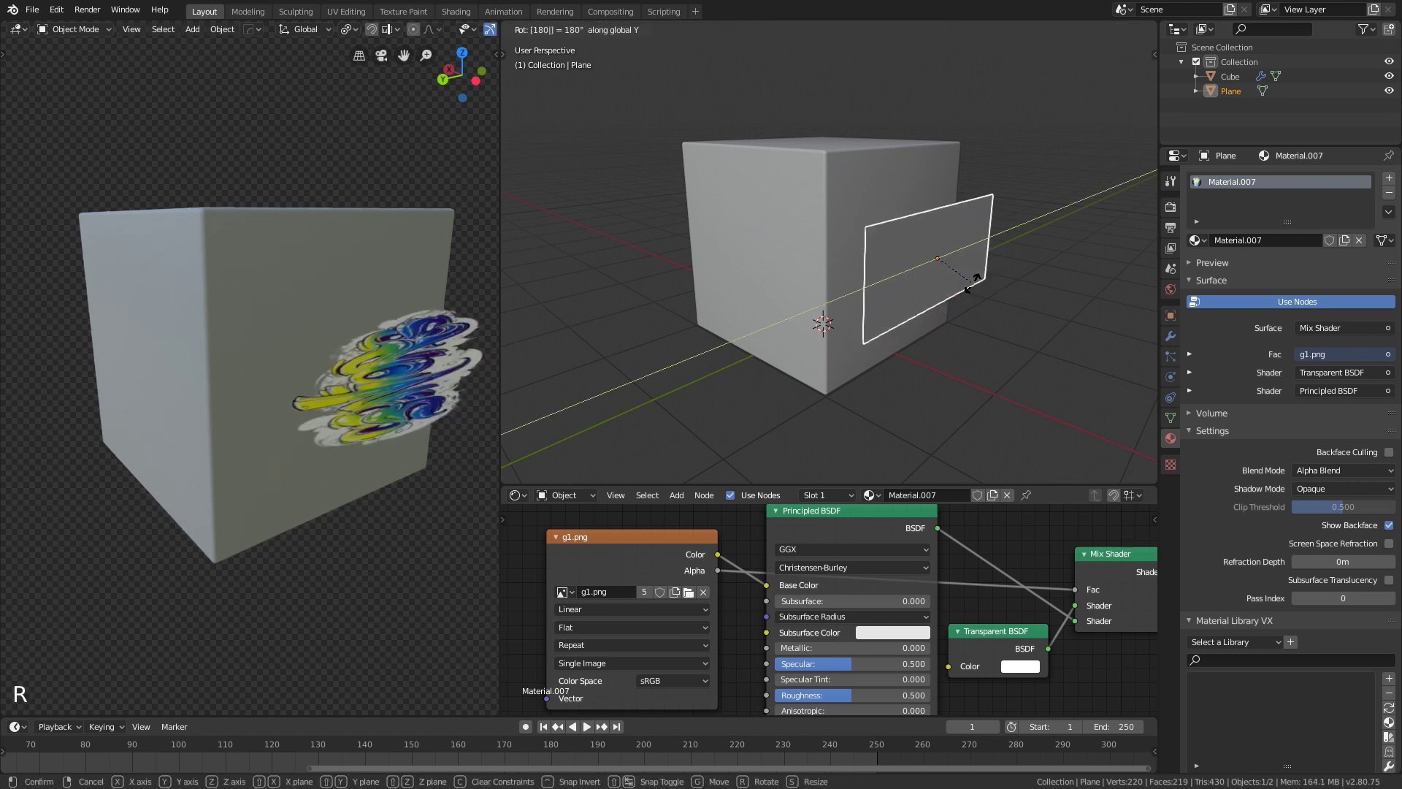
pyautogui.press('Return')
pyautogui.write('rx90')
pyautogui.press('Return')
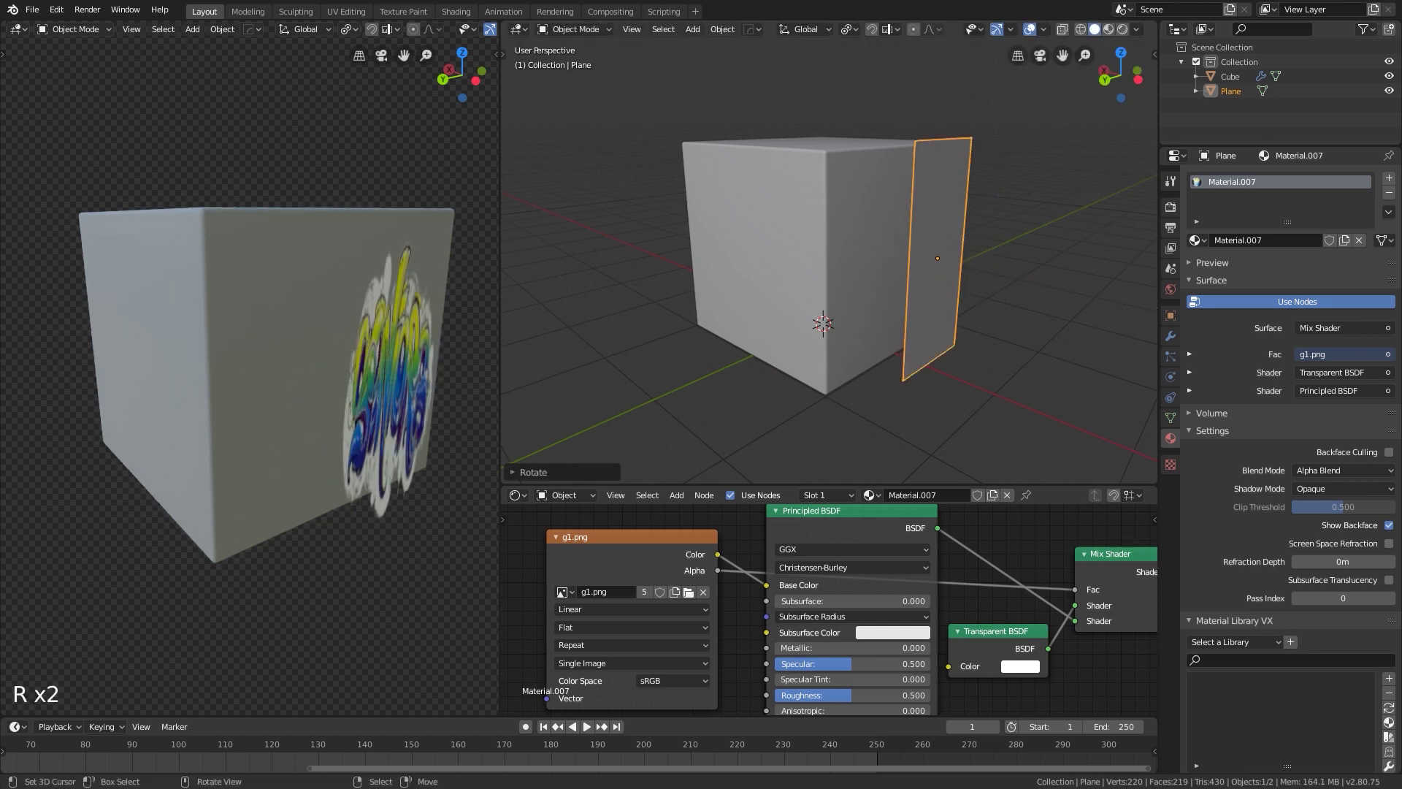
# Enlarge the graffiti plane and correct its proportions, finishing with a scale of about 0.70 along Z
pyautogui.press('s')
pyautogui.press('s')
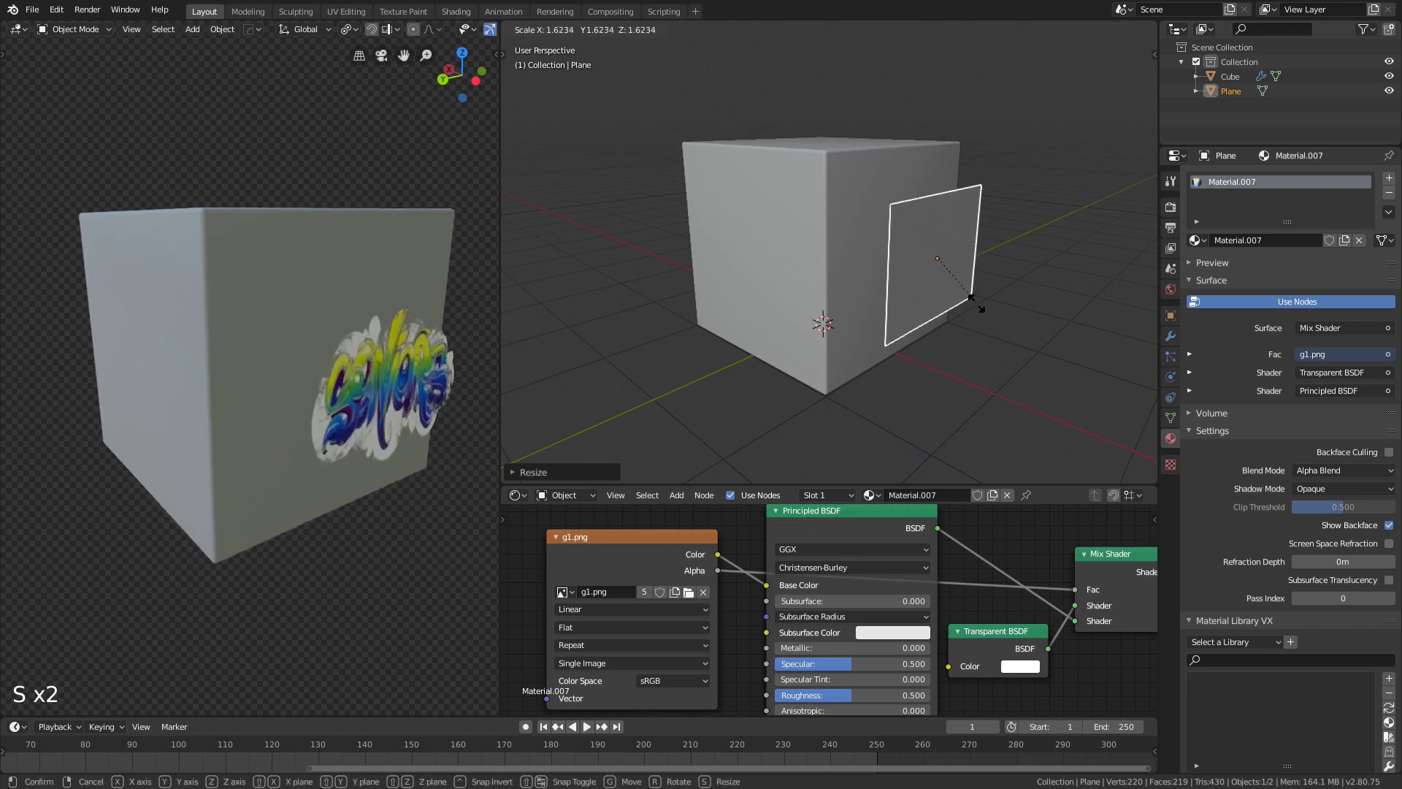
pyautogui.press('s')
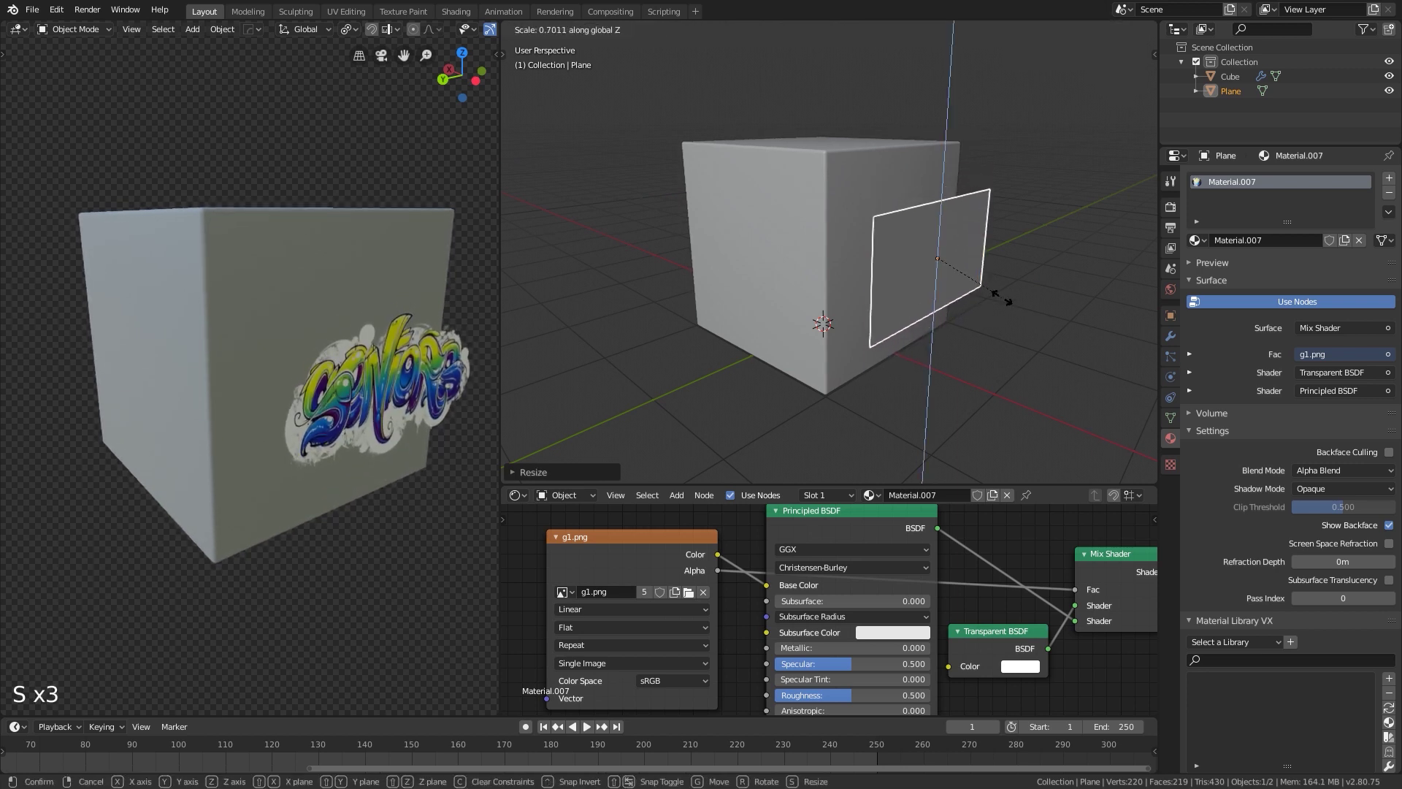
pyautogui.press('Return')
# Reposition the graffiti plane on the cube's face by moving it about 0.09 m along X and 0.06 m along Z
pyautogui.press('g')
pyautogui.press('x')
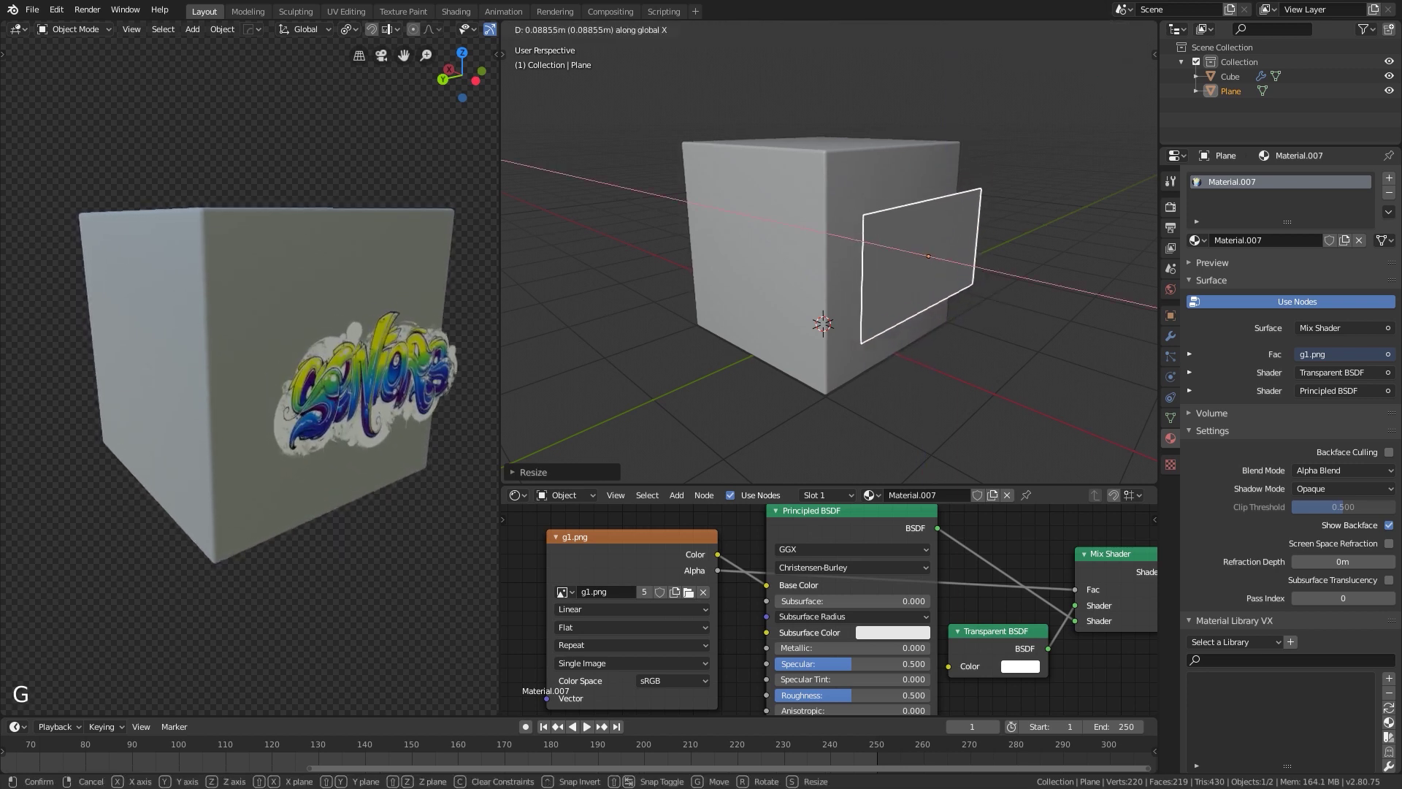
pyautogui.press('Return')
pyautogui.moveTo(292, 365); pyautogui.dragTo(250, 349, button='middle')
pyautogui.press('g')
pyautogui.press('z')
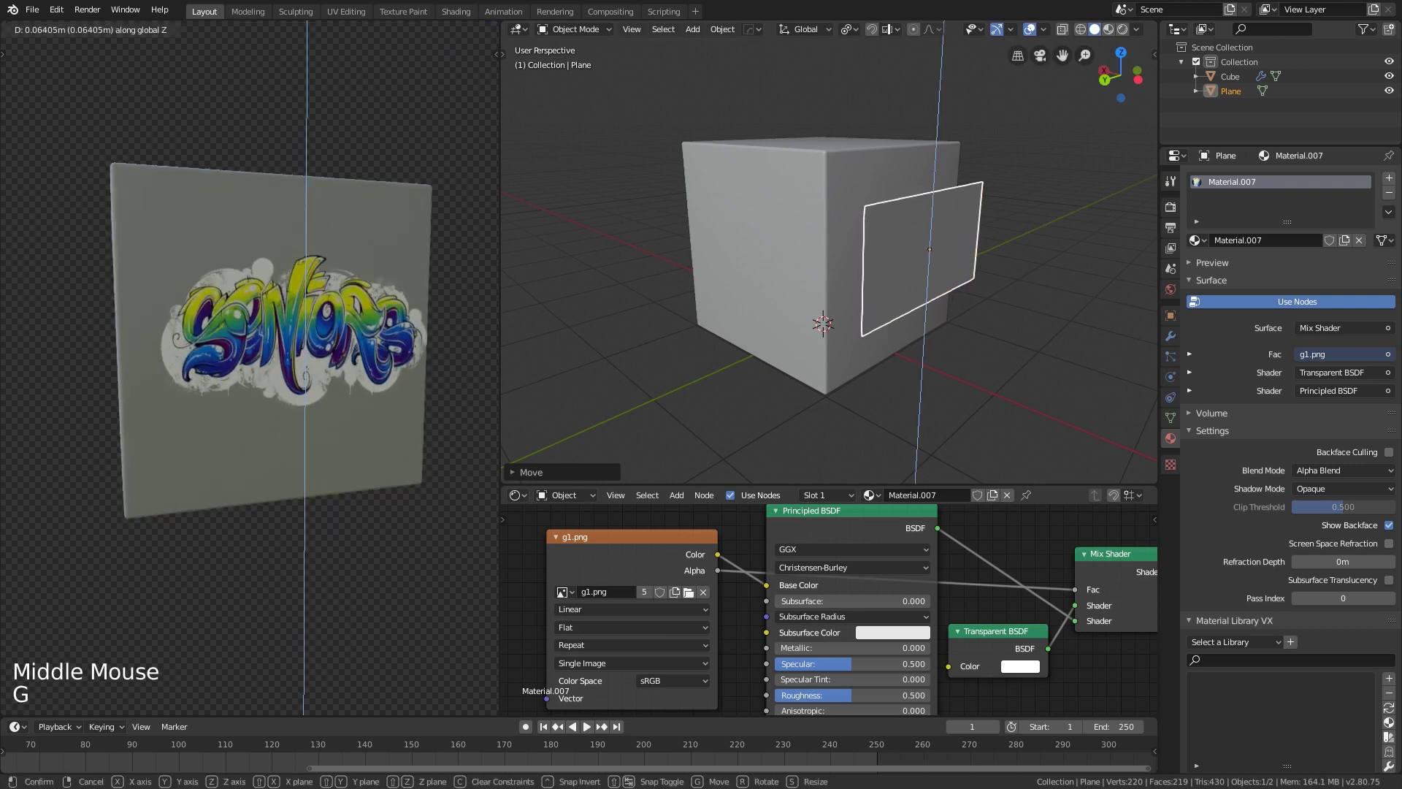
pyautogui.press('Return')
# Add a Shrinkwrap modifier to the plane in Project mode, using the Y and Z axes and the Negative direction
pyautogui.click(1171, 336)
pyautogui.click(1288, 178)
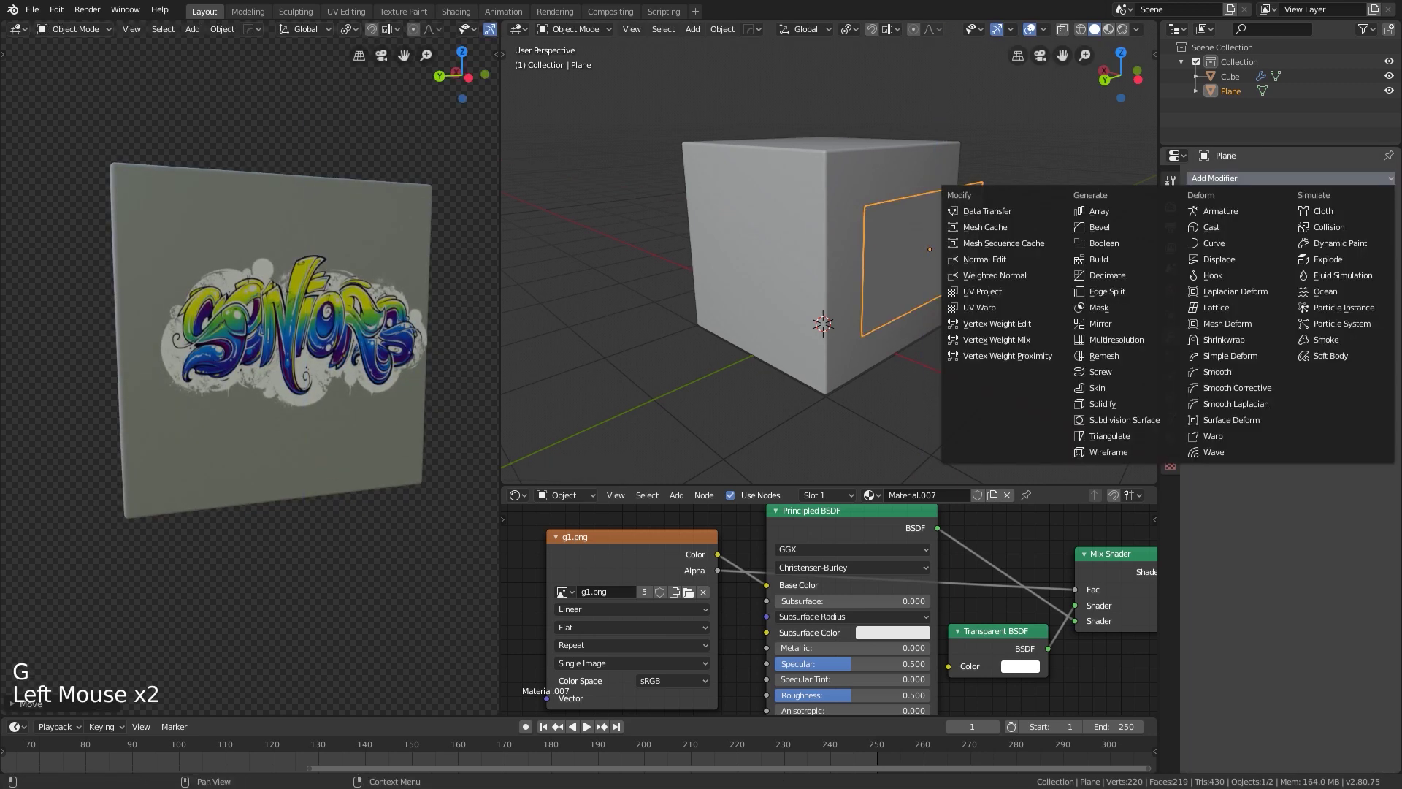
pyautogui.click(1224, 340)
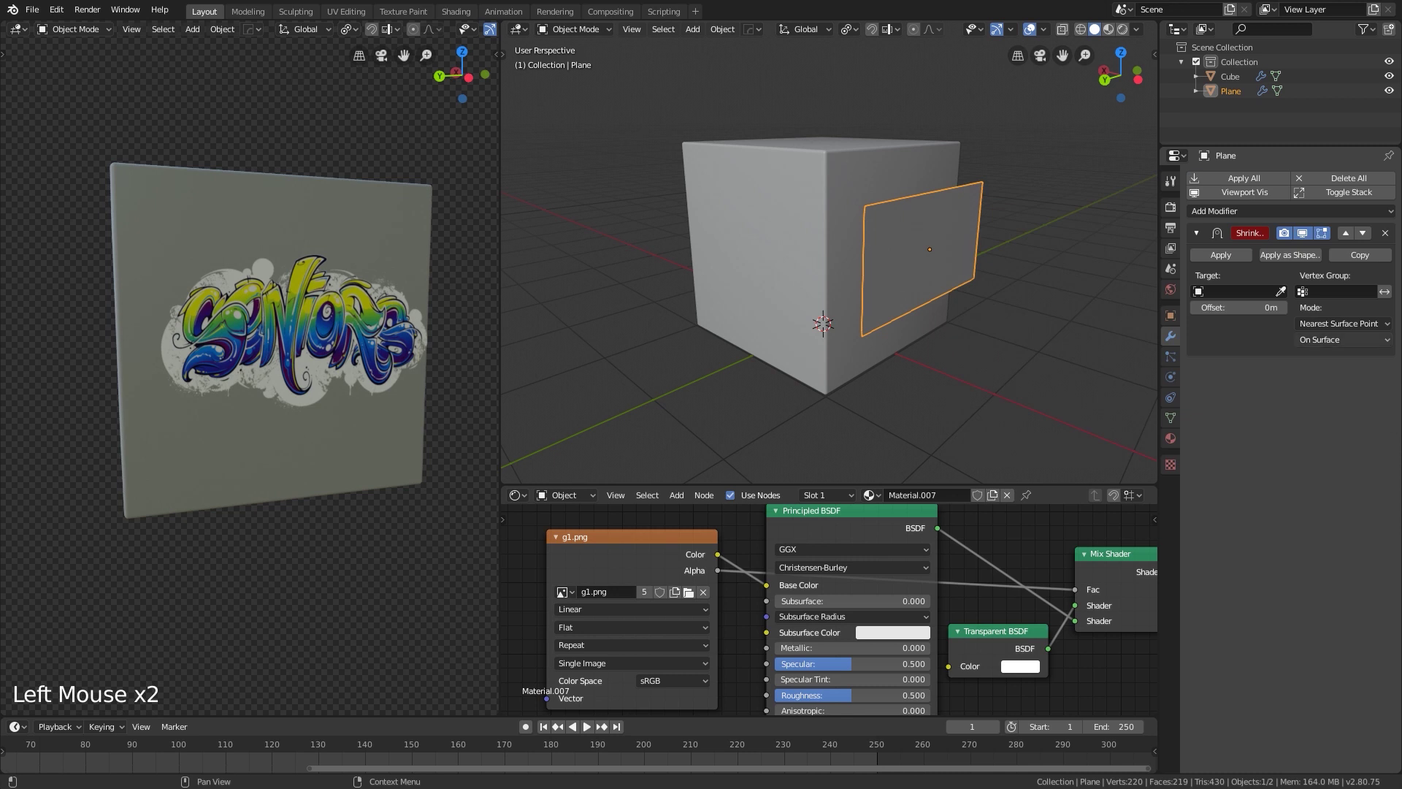
pyautogui.click(1343, 323)
pyautogui.click(1336, 355)
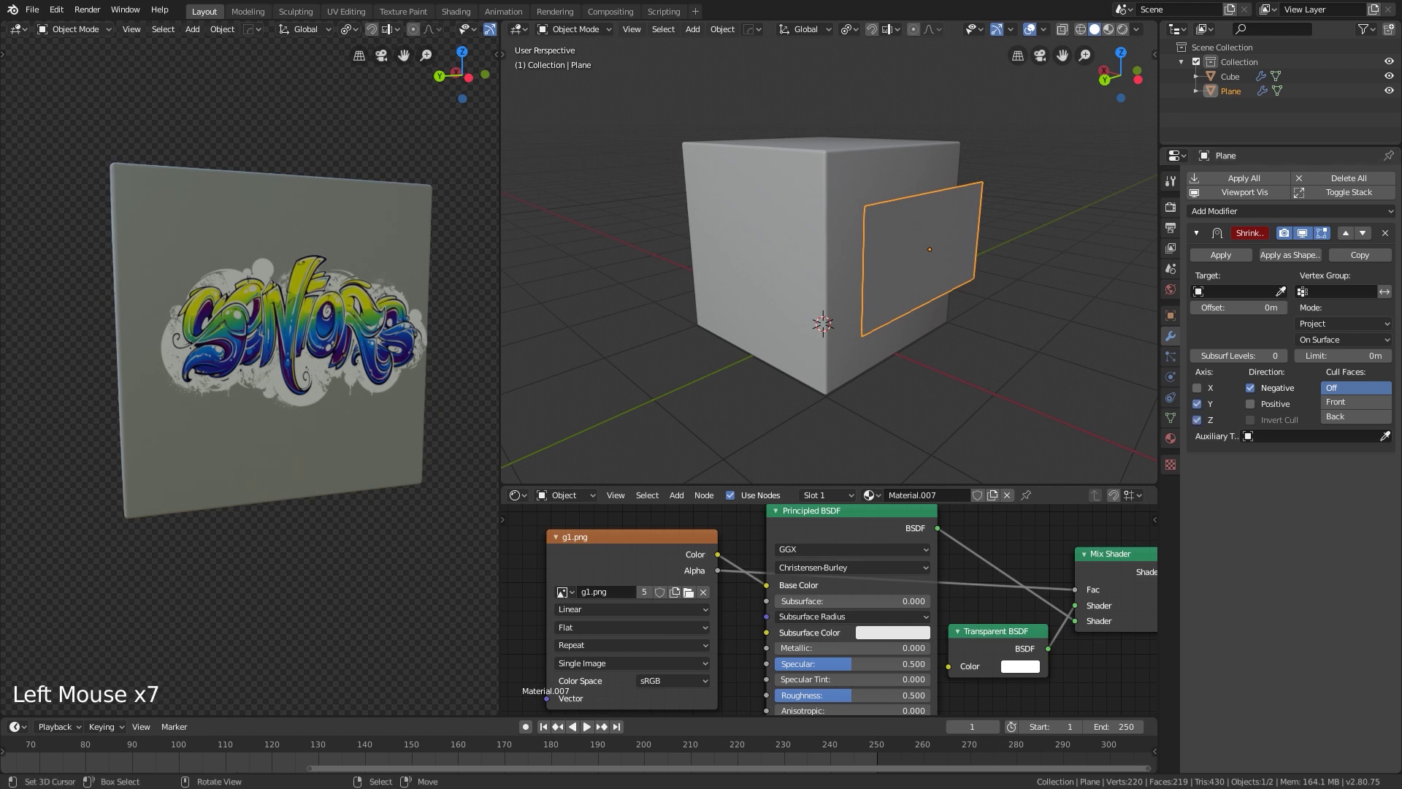
# Target the plane's Shrinkwrap modifier at the cube and set its offset to 0.006 m
pyautogui.moveTo(292, 351); pyautogui.dragTo(350, 359, button='middle')
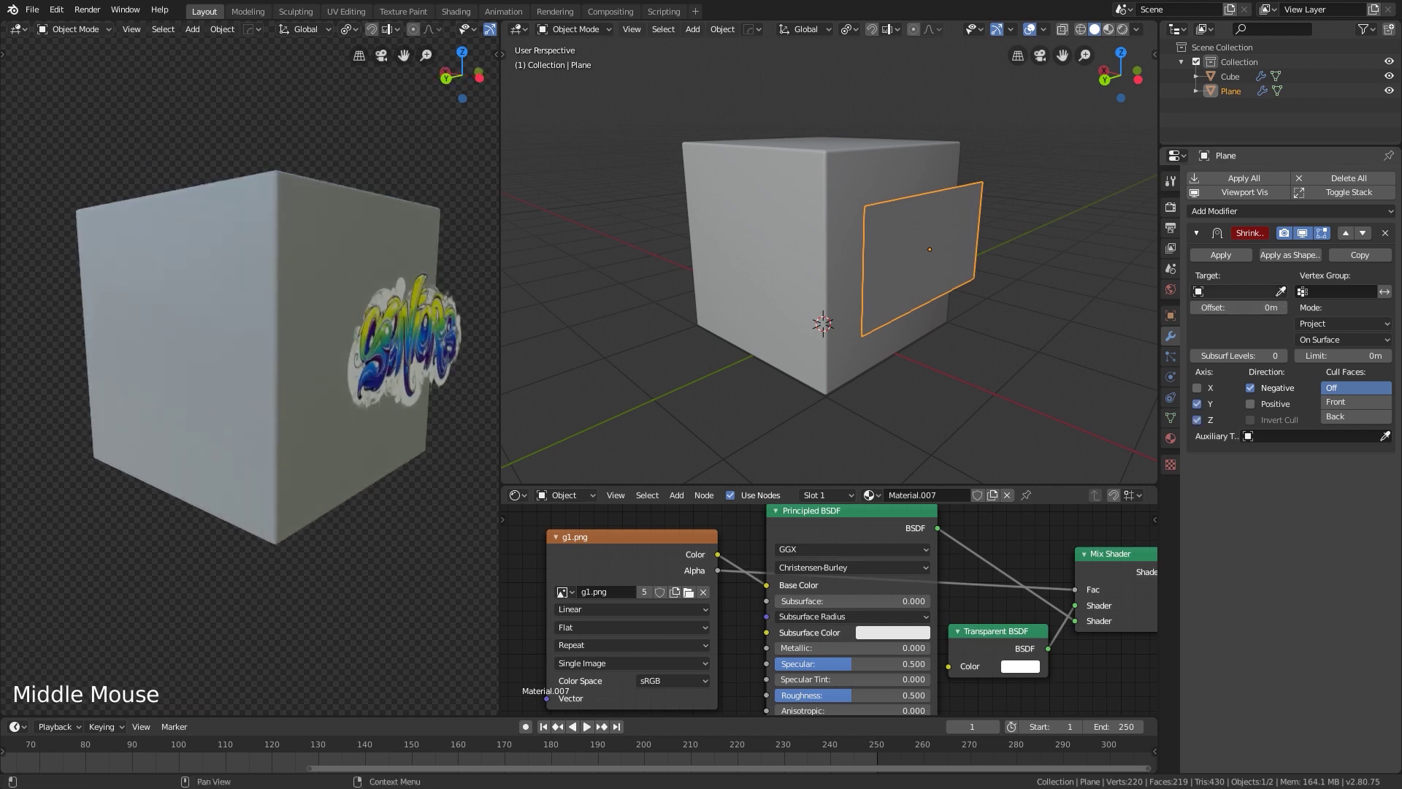
pyautogui.click(1280, 291)
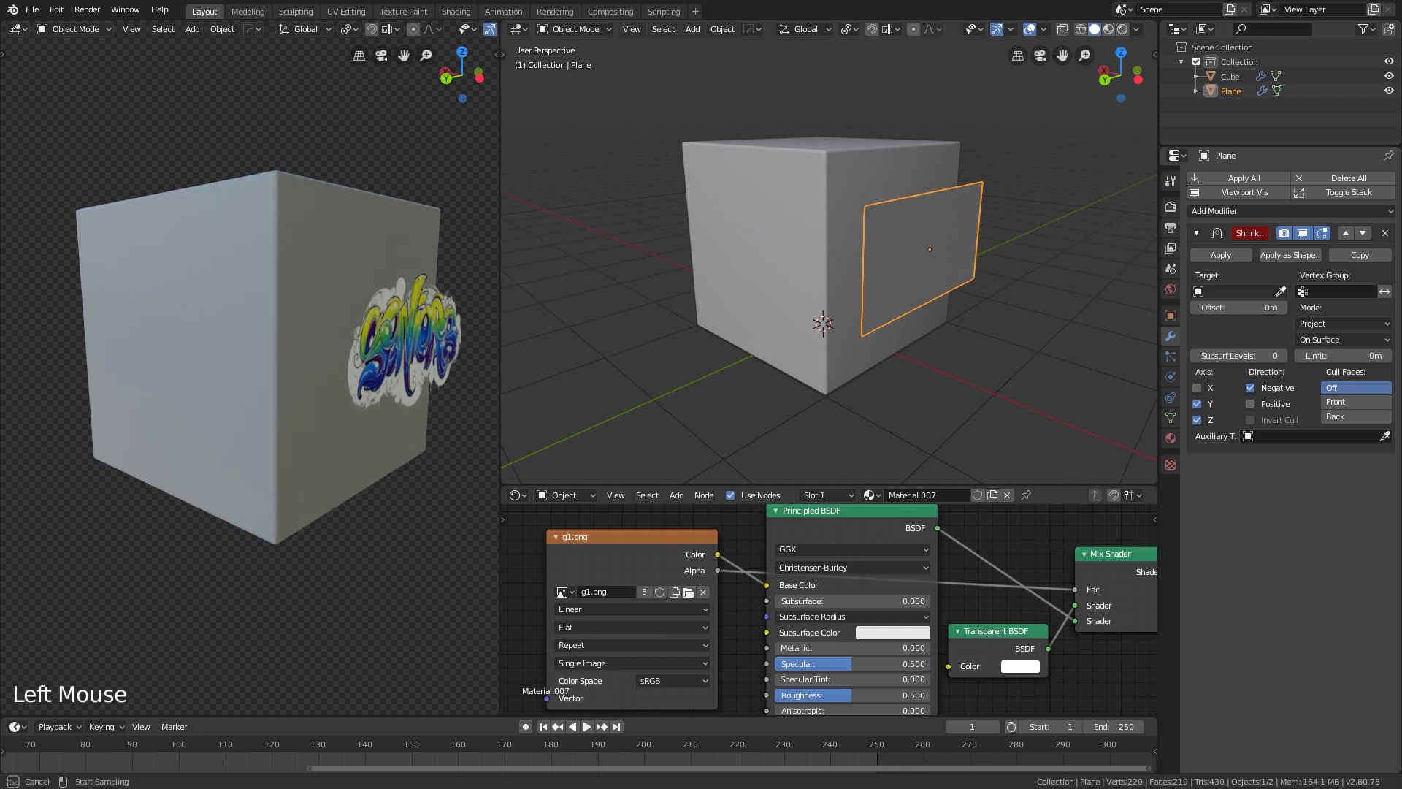
pyautogui.click(829, 160)
pyautogui.scroll(2, 365, 340)
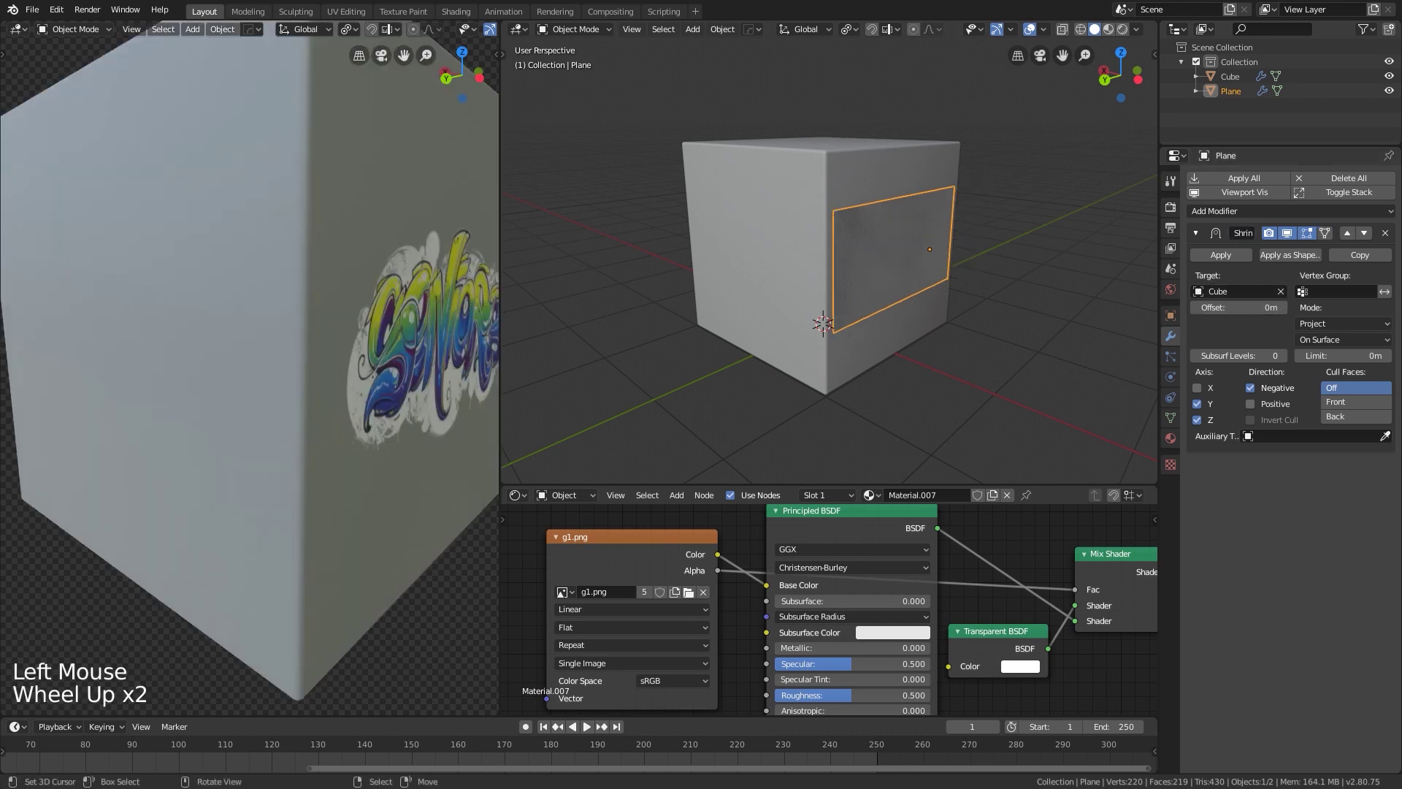
pyautogui.moveTo(365, 340); pyautogui.dragTo(322, 340, button='middle')
pyautogui.moveTo(1241, 308)
pyautogui.keyDown('shift'); pyautogui.mouseDown()
pyautogui.moveTo(1212, 307)
pyautogui.moveTo(1241, 307)
pyautogui.mouseUp(); pyautogui.keyUp('shift')
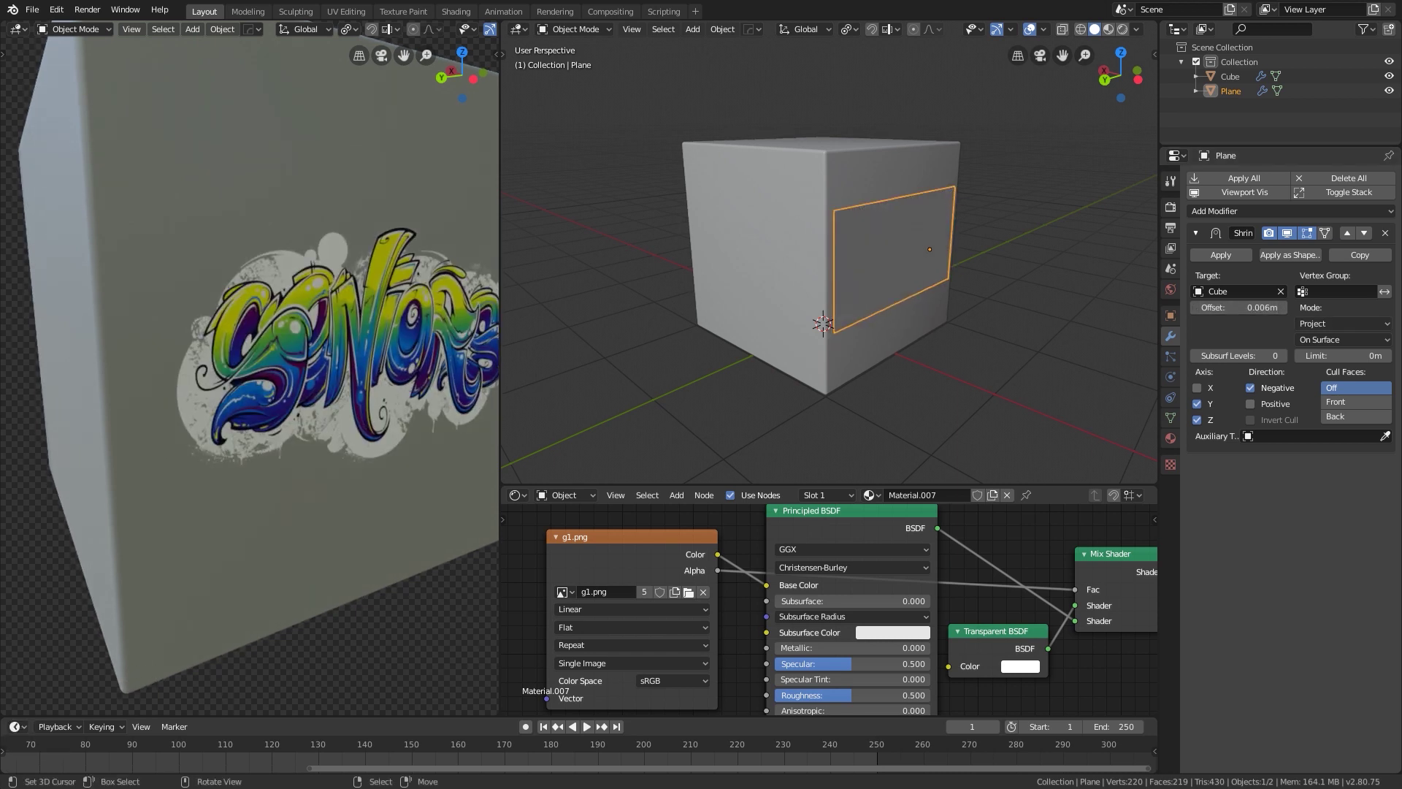
# Widen the rendered viewport and frame the whole cube in it
pyautogui.moveTo(500, 292); pyautogui.dragTo(611, 292)
pyautogui.scroll(-2, 306, 365)
pyautogui.keyDown('shift'); pyautogui.moveTo(307, 365); pyautogui.dragTo(284, 409, button='middle'); pyautogui.keyUp('shift')
pyautogui.moveTo(285, 409); pyautogui.dragTo(346, 416, button='middle')
pyautogui.press('g')
pyautogui.press('z')
pyautogui.press('Escape')
pyautogui.press('g')
pyautogui.press('z')
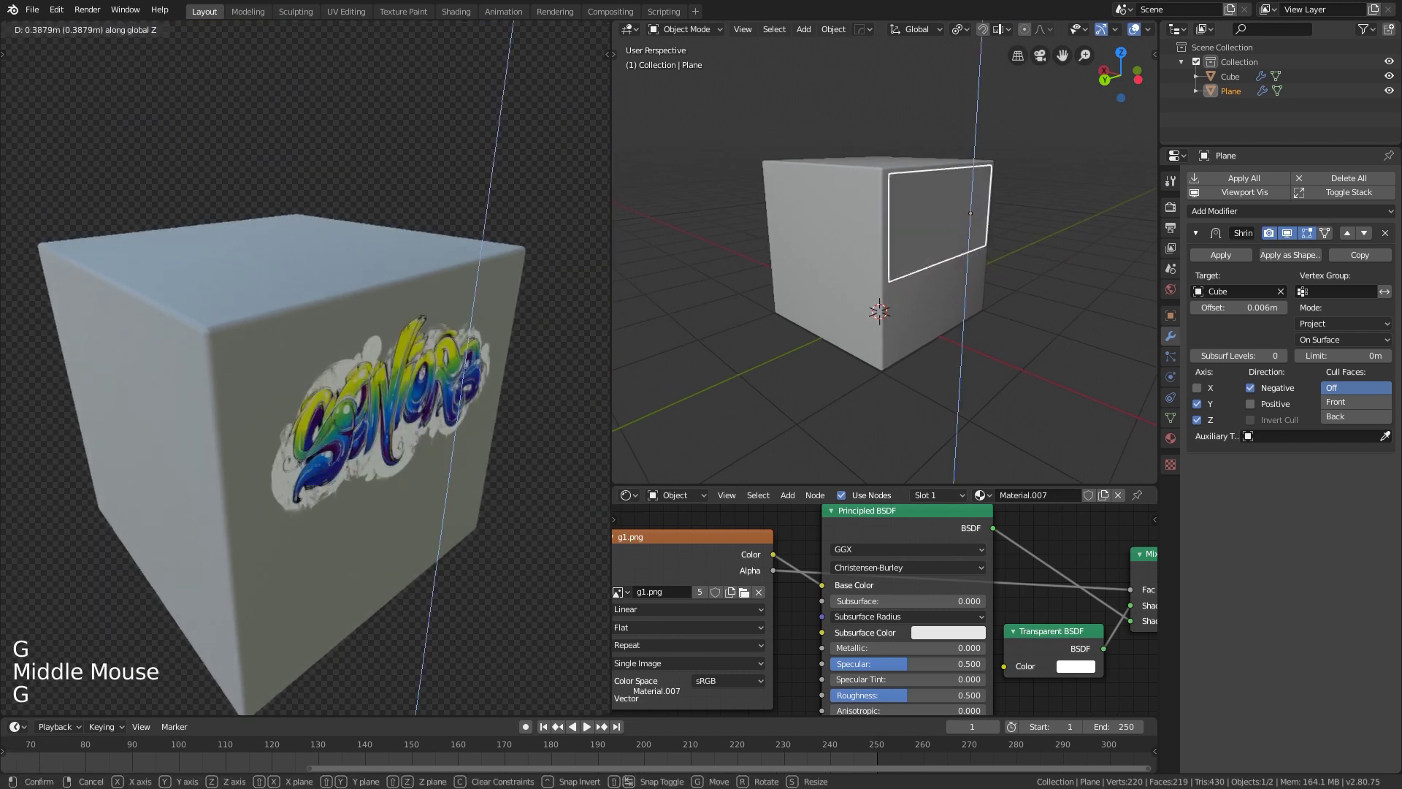
pyautogui.press('Escape')
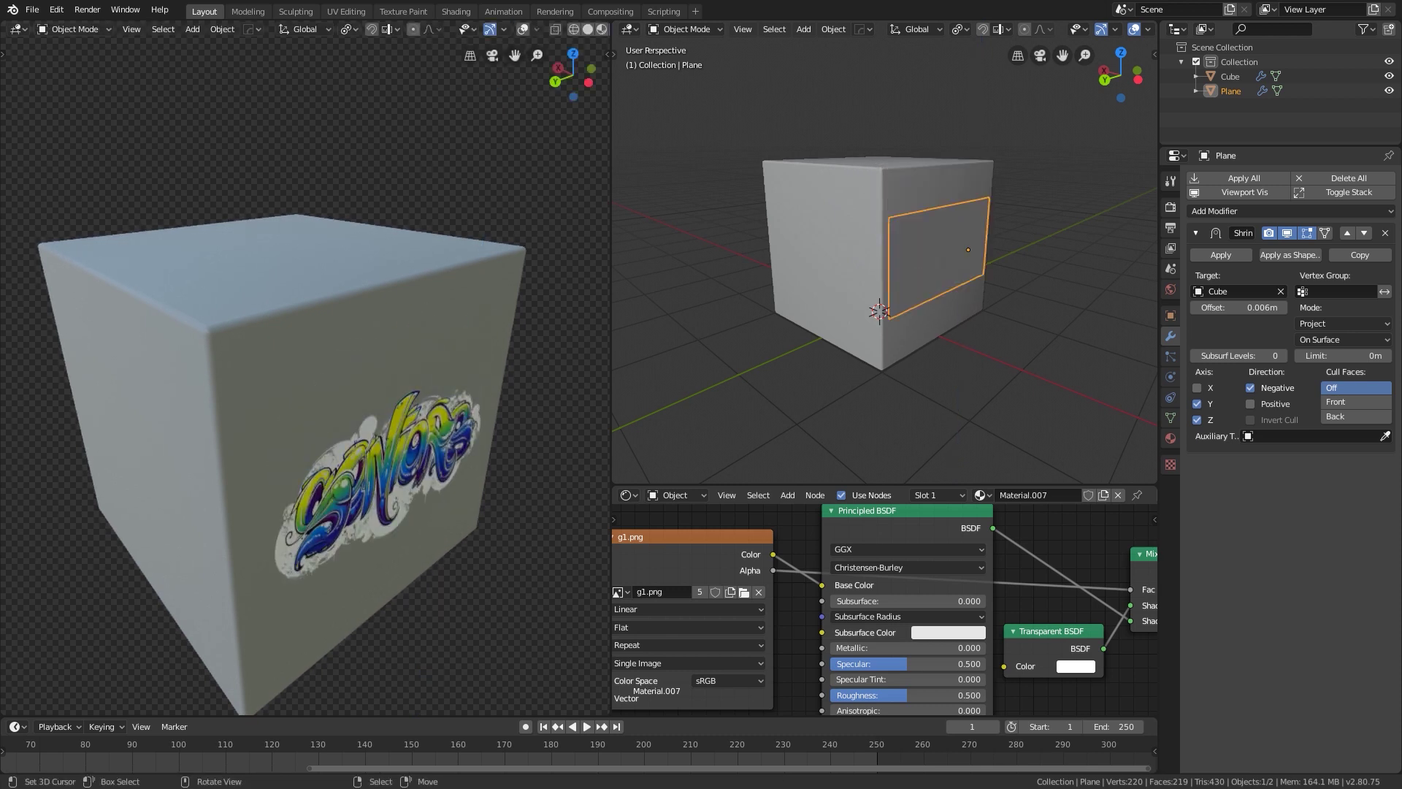
# Move the graffiti plane slightly upward on the cube's face along Z
pyautogui.moveTo(347, 416); pyautogui.dragTo(328, 380, button='middle')
pyautogui.press('g')
pyautogui.press('z')
pyautogui.click(328, 372)
pyautogui.scroll(1, 923, 251)
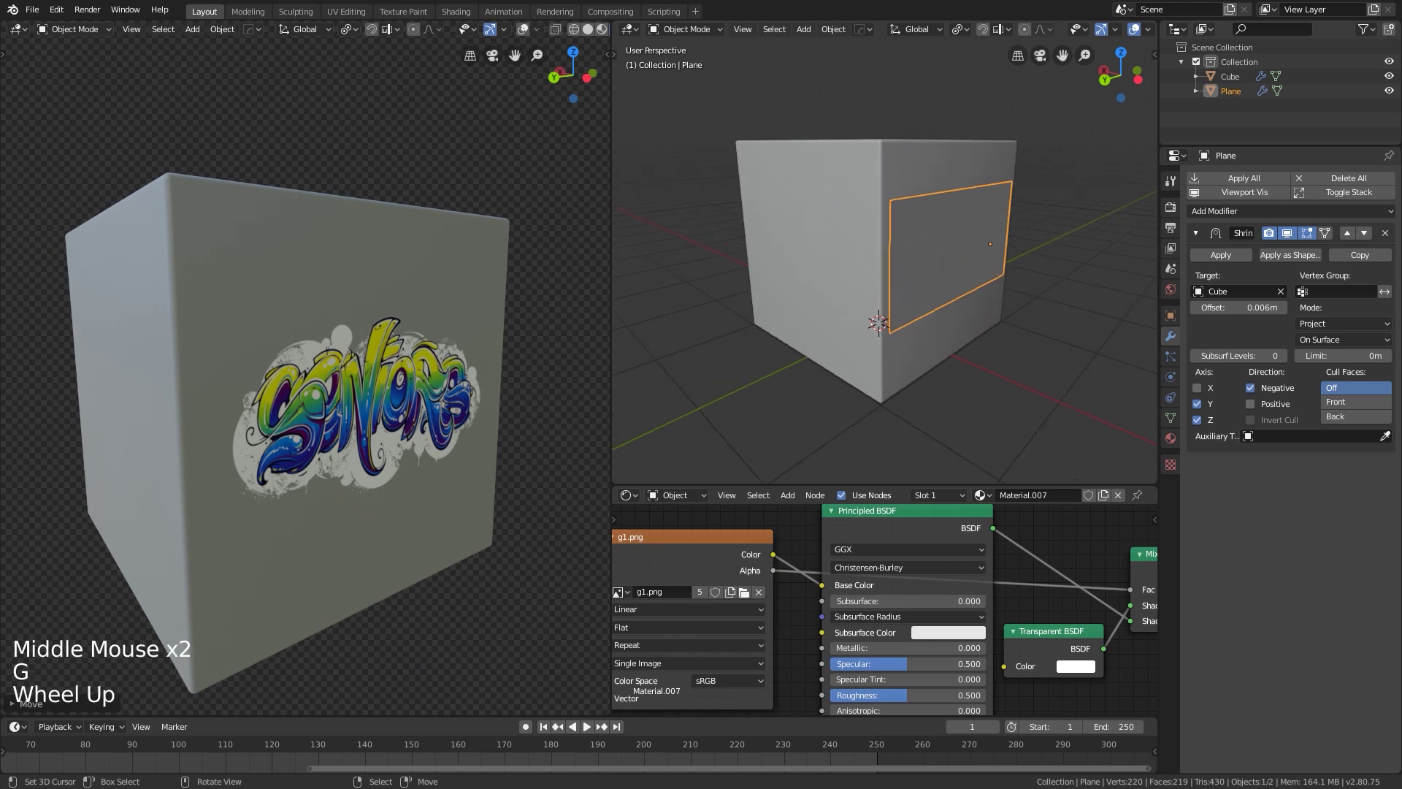
# Subdivide the plane's mesh four times in Edit Mode and return to Object Mode
pyautogui.press('Tab')
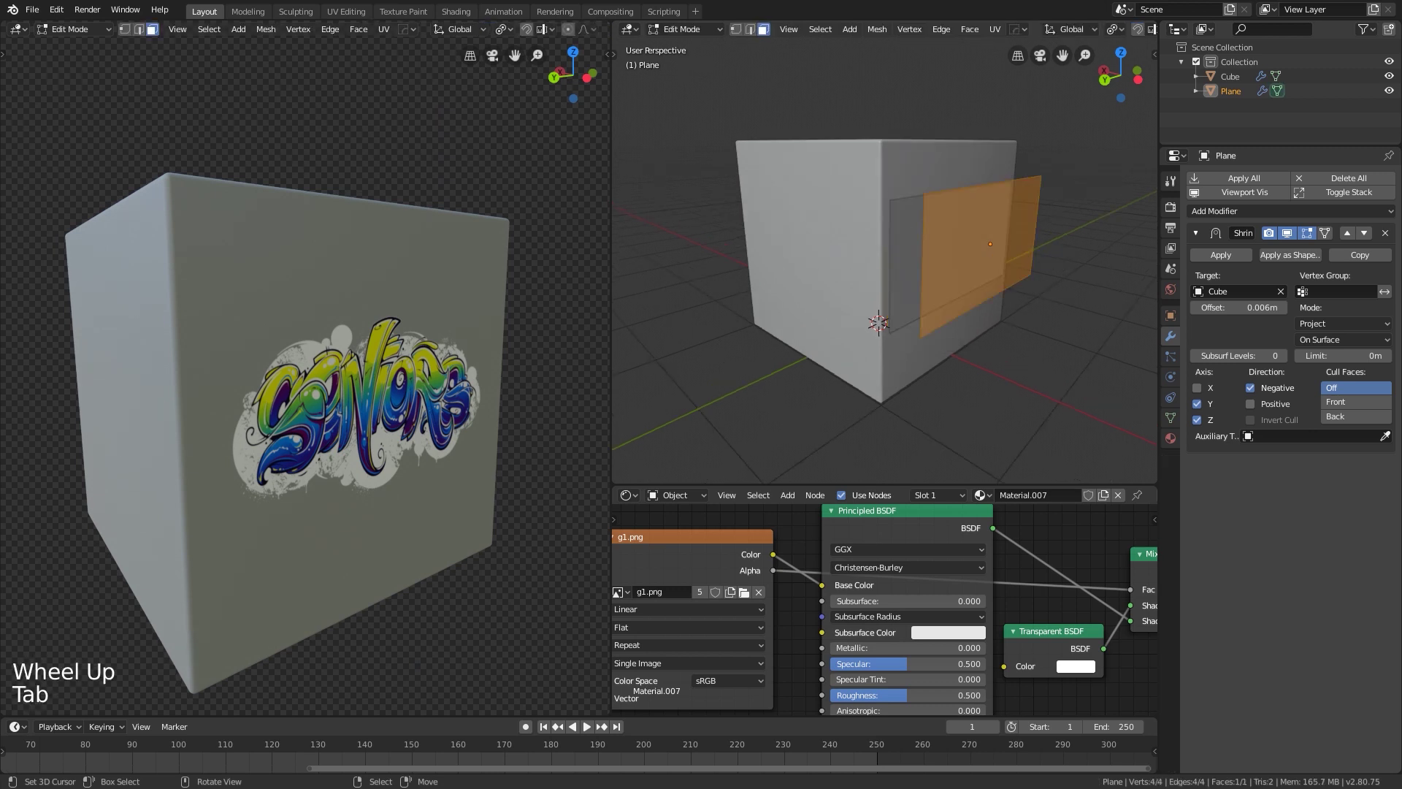
pyautogui.press('w')
pyautogui.click(923, 250)
pyautogui.press('w')
pyautogui.click(923, 251)
pyautogui.press('w')
pyautogui.click(923, 250)
pyautogui.press('w')
pyautogui.press('Tab')
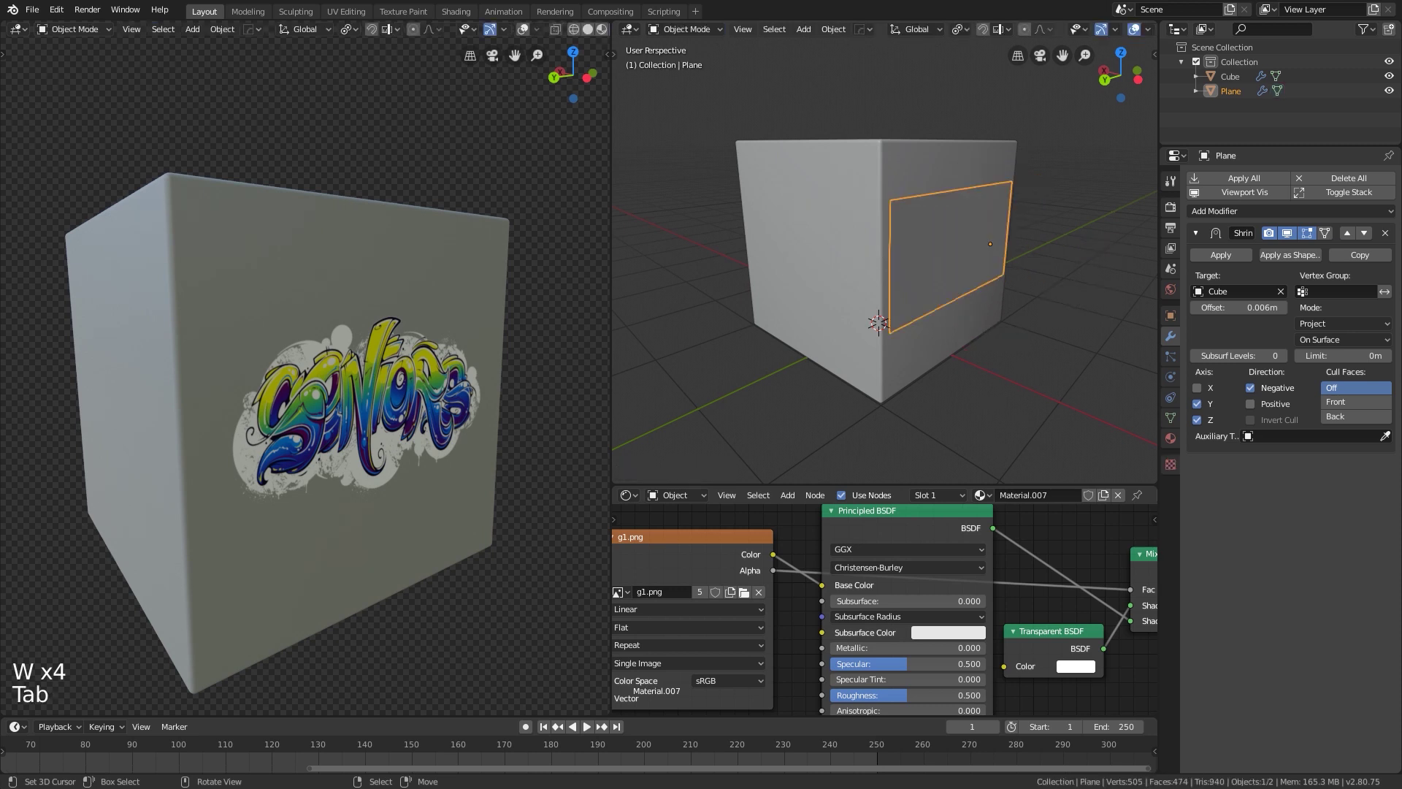
# Move the plane up along Z until the graffiti wraps over the cube's top edge
pyautogui.moveTo(307, 409); pyautogui.dragTo(307, 460, button='middle')
pyautogui.press('g')
pyautogui.press('z')
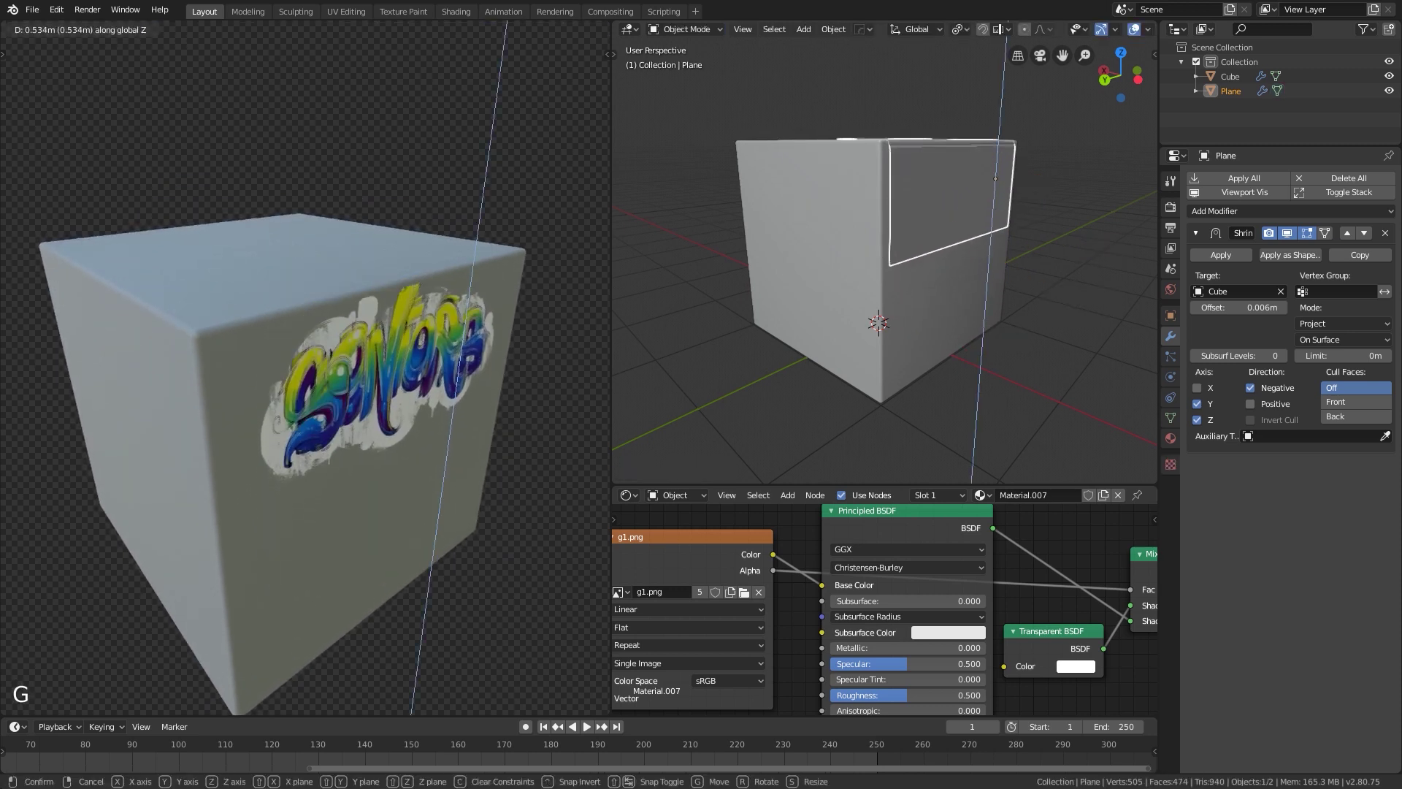
pyautogui.click(307, 395)
pyautogui.moveTo(307, 394); pyautogui.dragTo(281, 431, button='middle')
pyautogui.press('g')
pyautogui.press('z')
pyautogui.click(281, 394)
# Raise the Shrinkwrap offset to 0.022 m
pyautogui.keyDown('shift'); pyautogui.moveTo(1239, 307); pyautogui.dragTo(1274, 307); pyautogui.keyUp('shift')
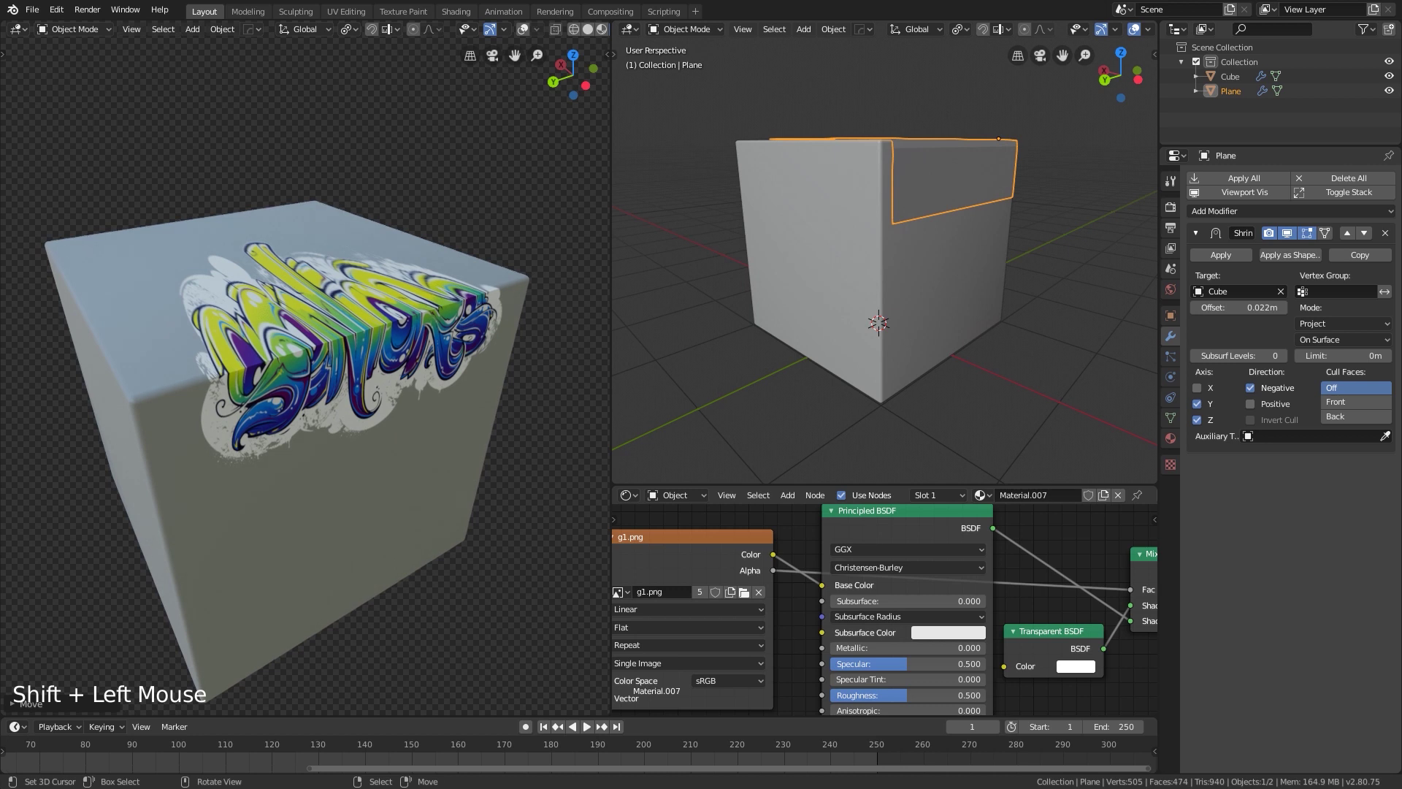
pyautogui.scroll(2, 307, 365)
pyautogui.scroll(-2, 307, 365)
# Subdivide the plane's mesh two more times, staying in Edit Mode for further mesh changes
pyautogui.press('w')
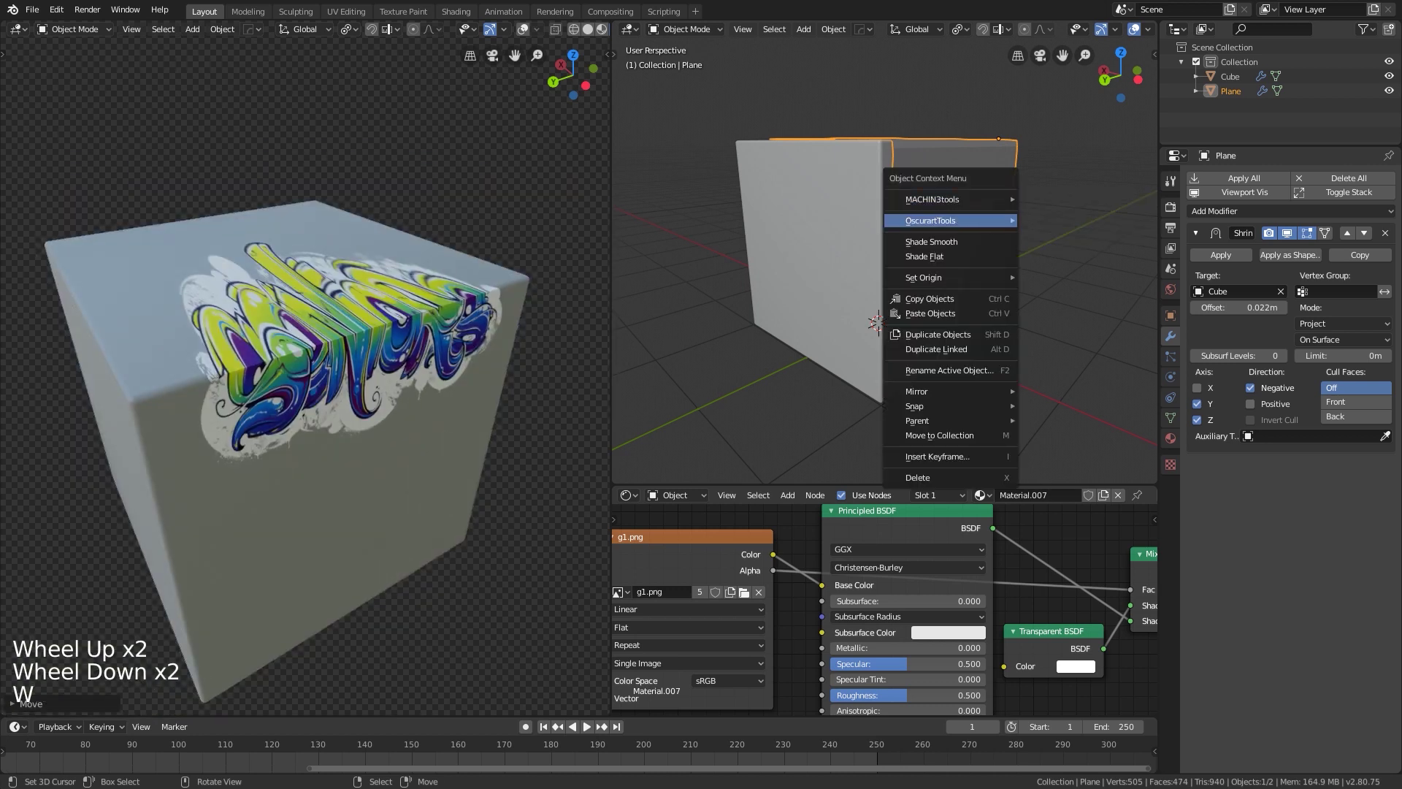
pyautogui.press('Tab')
pyautogui.press('w')
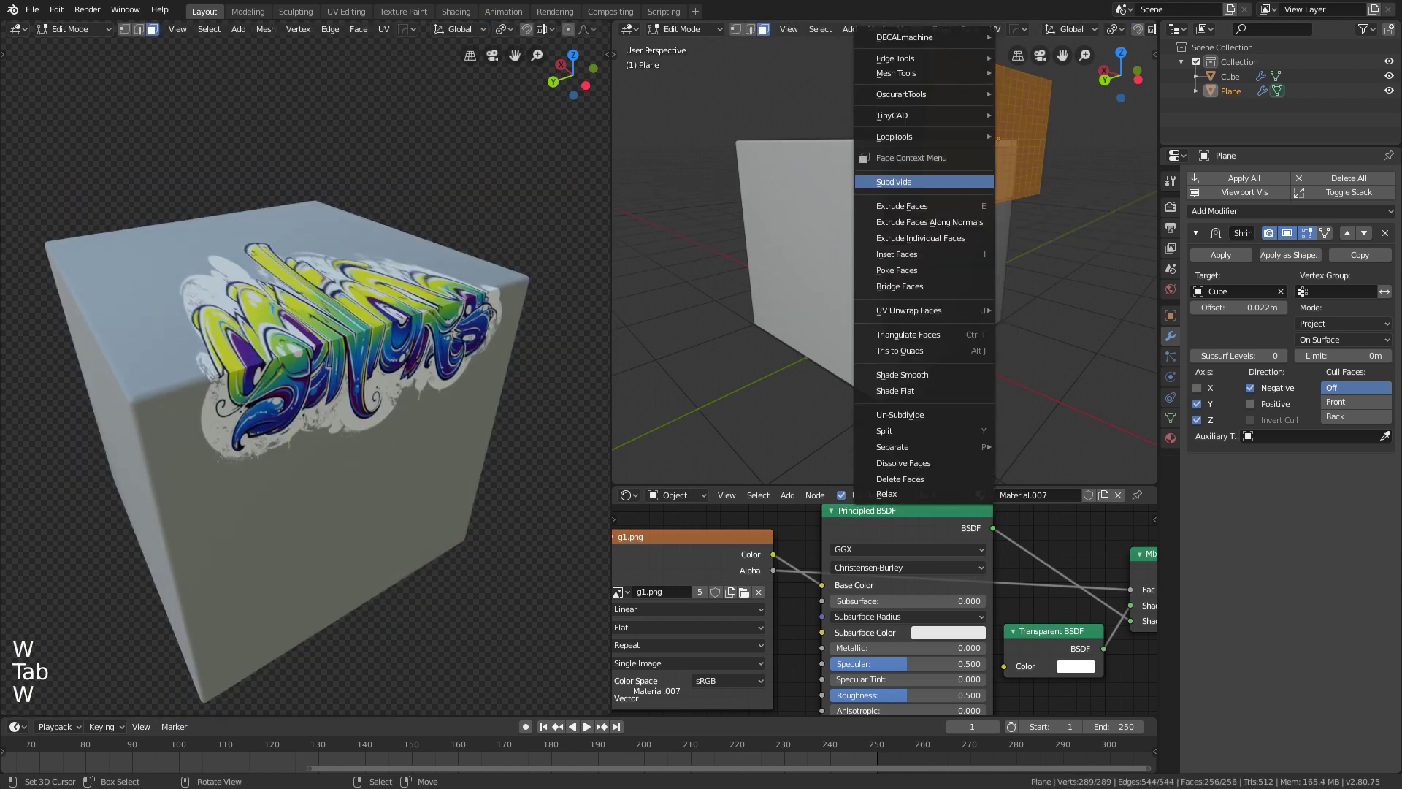
pyautogui.press('w')
pyautogui.press('Tab')
pyautogui.press('Tab')
pyautogui.moveTo(892, 146); pyautogui.dragTo(893, 170, button='middle')
pyautogui.press('Tab')
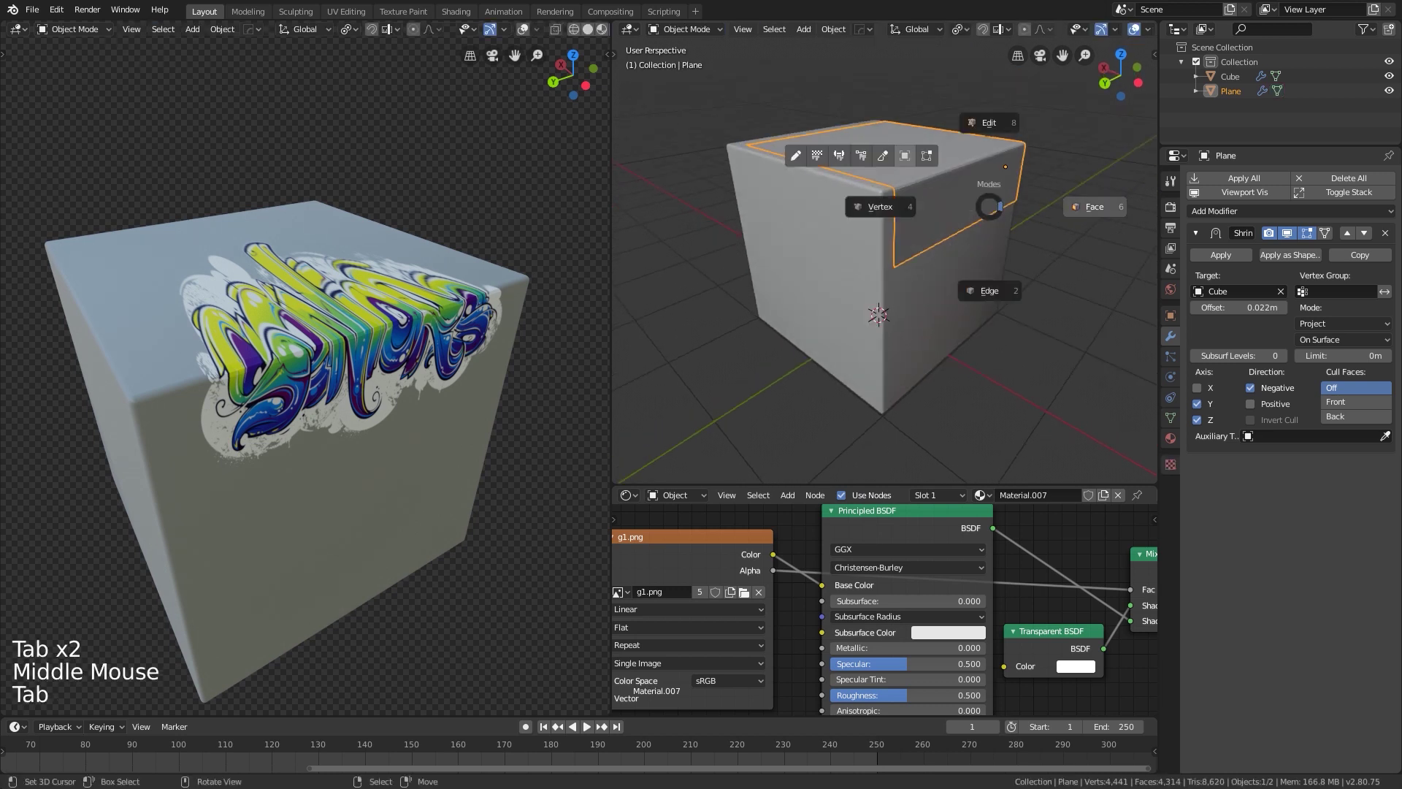
pyautogui.press('s')
pyautogui.press('z')
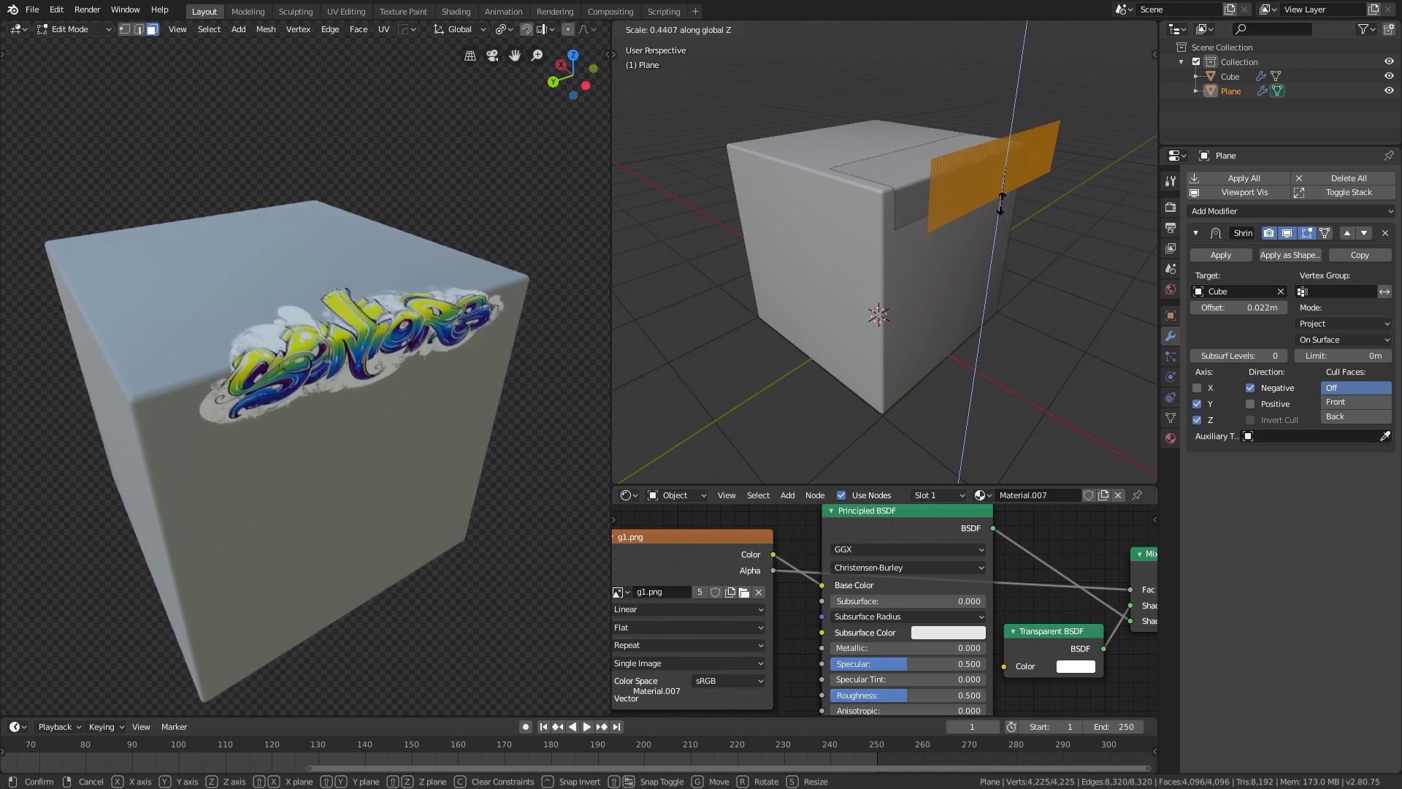
pyautogui.rightClick(1006, 211)
pyautogui.moveTo(332, 314); pyautogui.dragTo(314, 354, button='middle')
pyautogui.press('g')
pyautogui.press('z')
pyautogui.rightClick(307, 394)
# Move the plane's mesh freely up above the cube's top edge so the graffiti projects onto the top face
pyautogui.press('g')
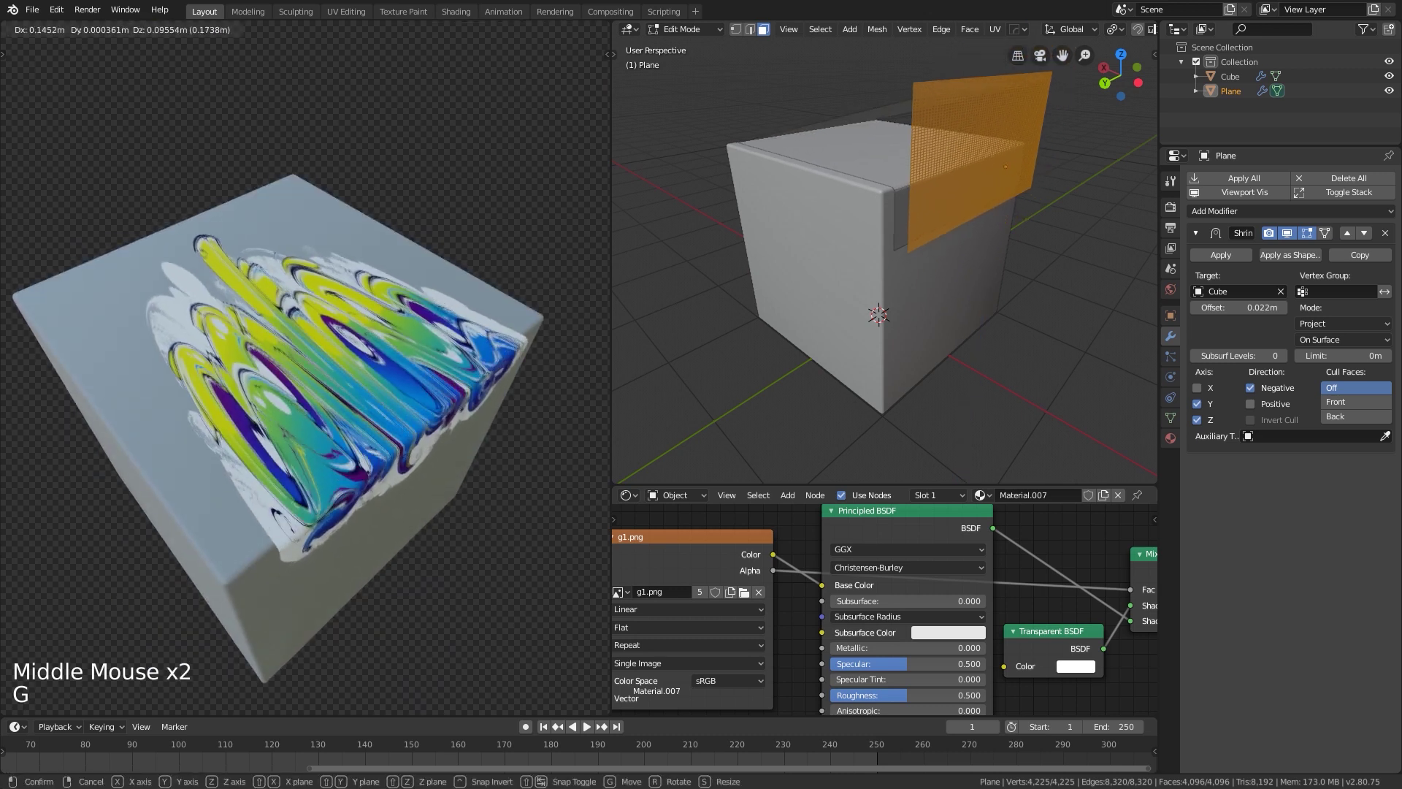
pyautogui.click(292, 321)
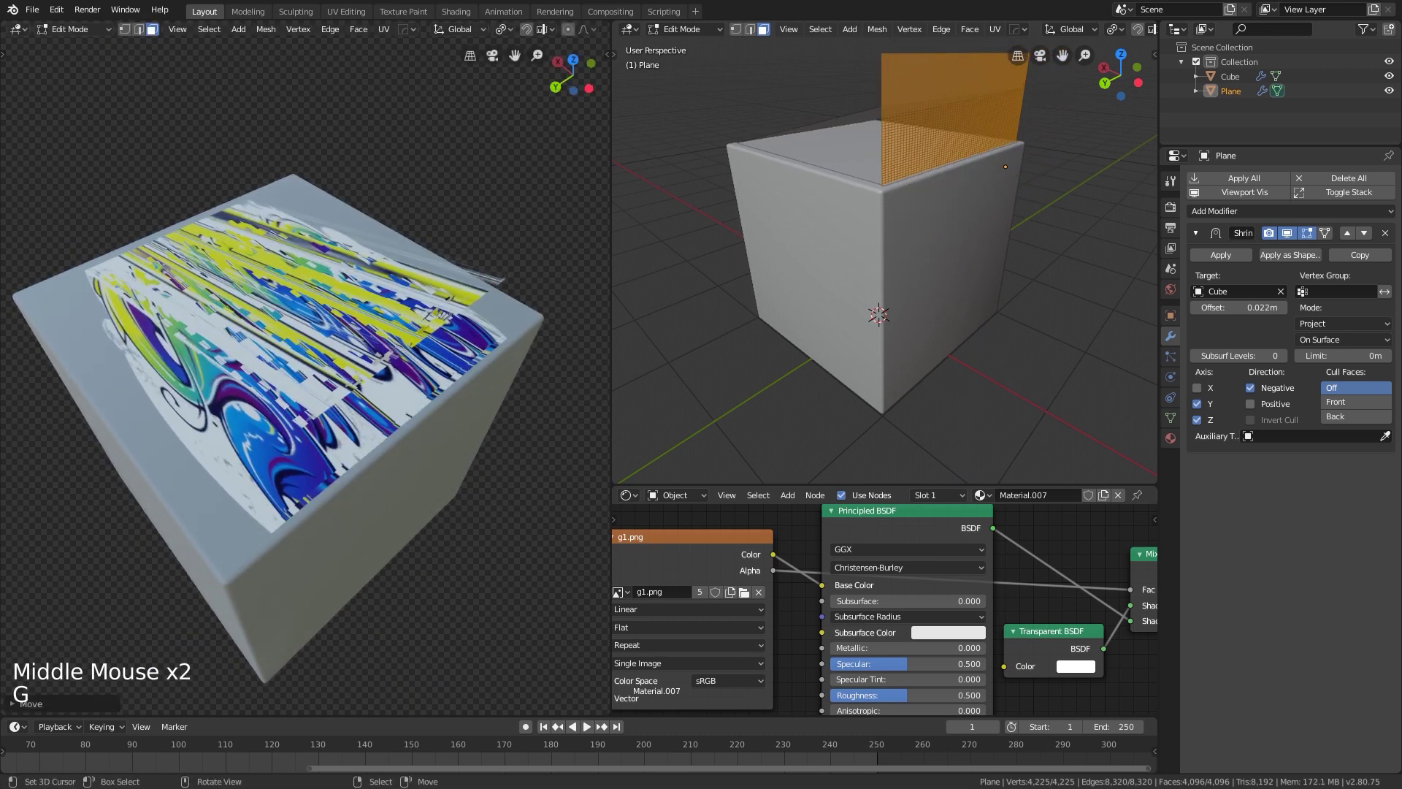
pyautogui.press('s')
pyautogui.rightClick(1021, 219)
pyautogui.press('Tab')
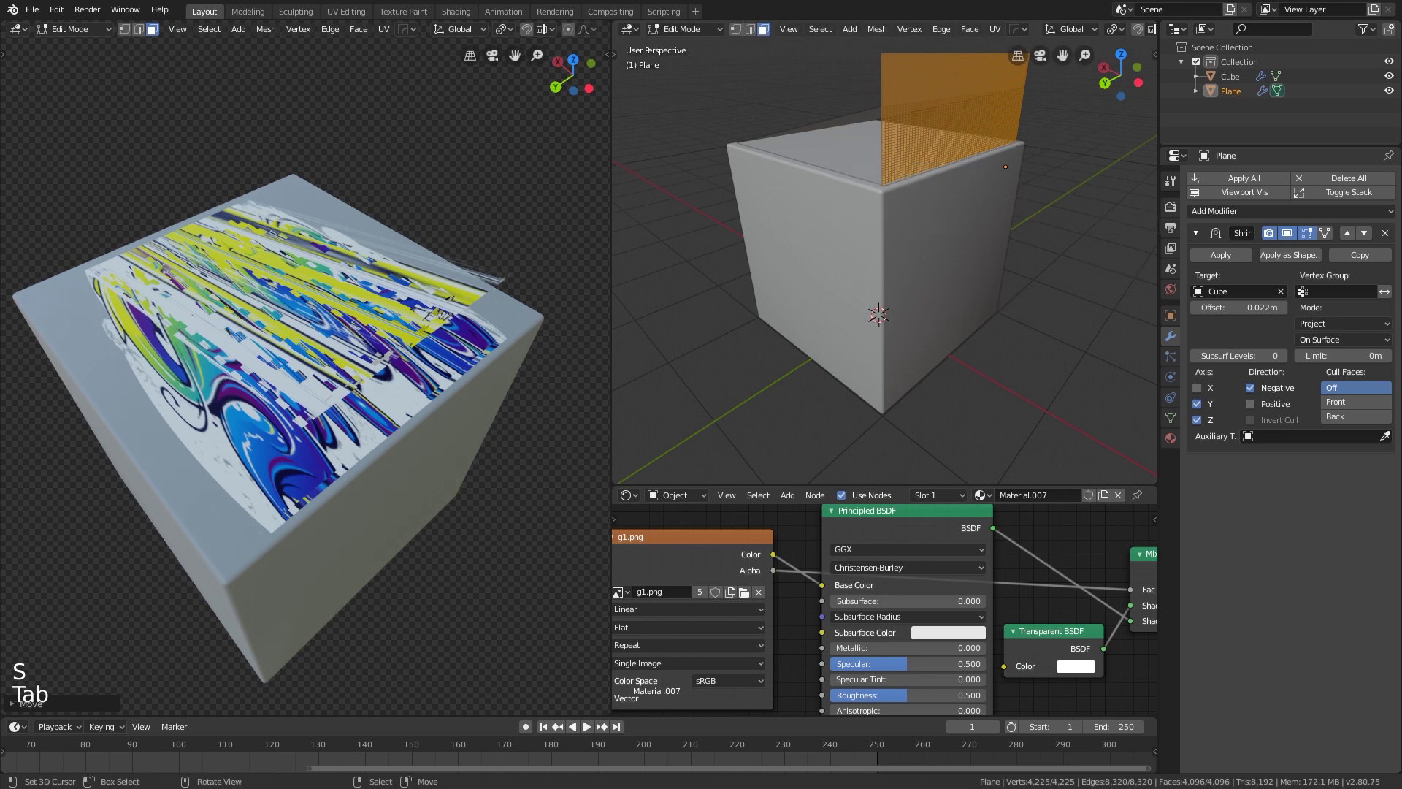
# Scale the plane's mesh down to less than half along Z to remove the graffiti's stretching on the top face
pyautogui.press('s')
pyautogui.press('z')
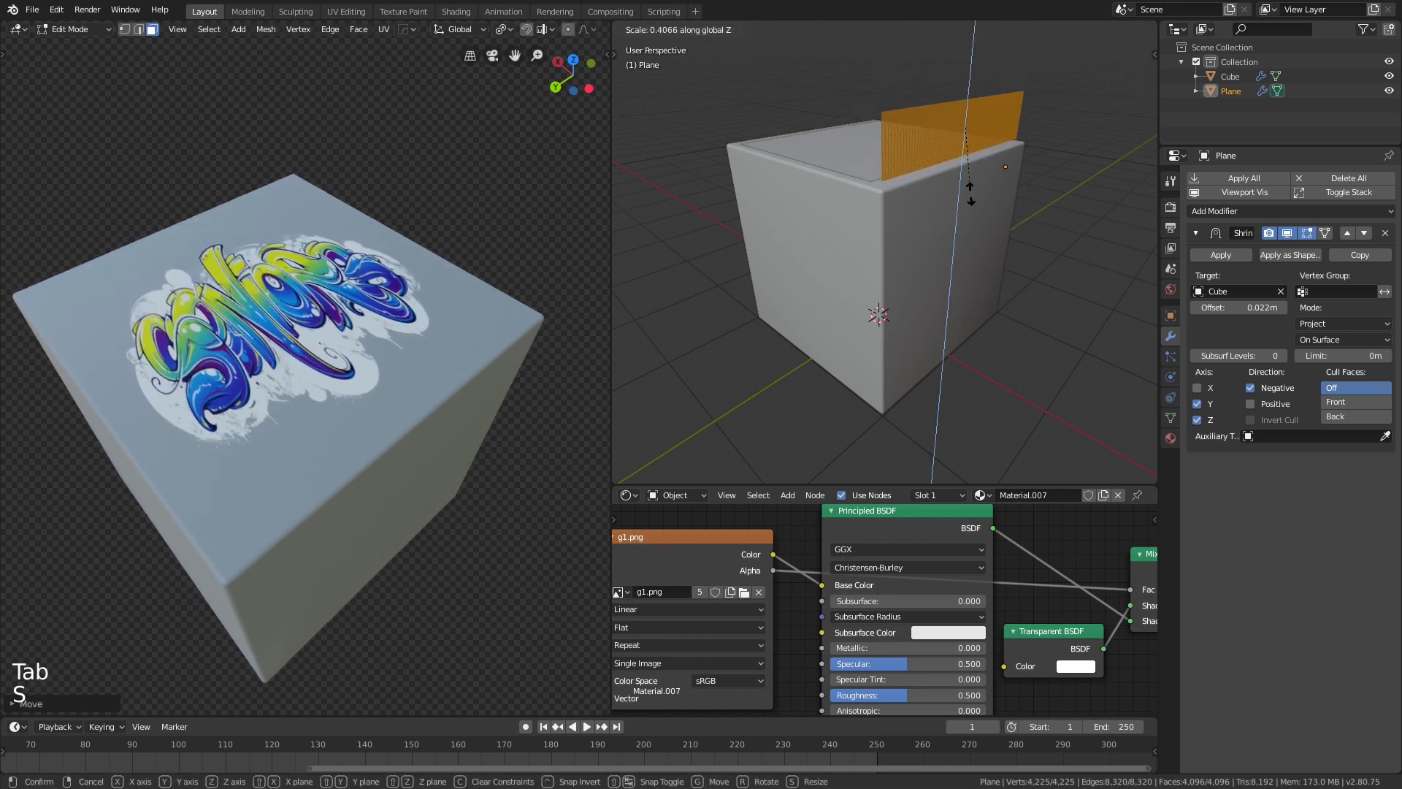
pyautogui.click(967, 180)
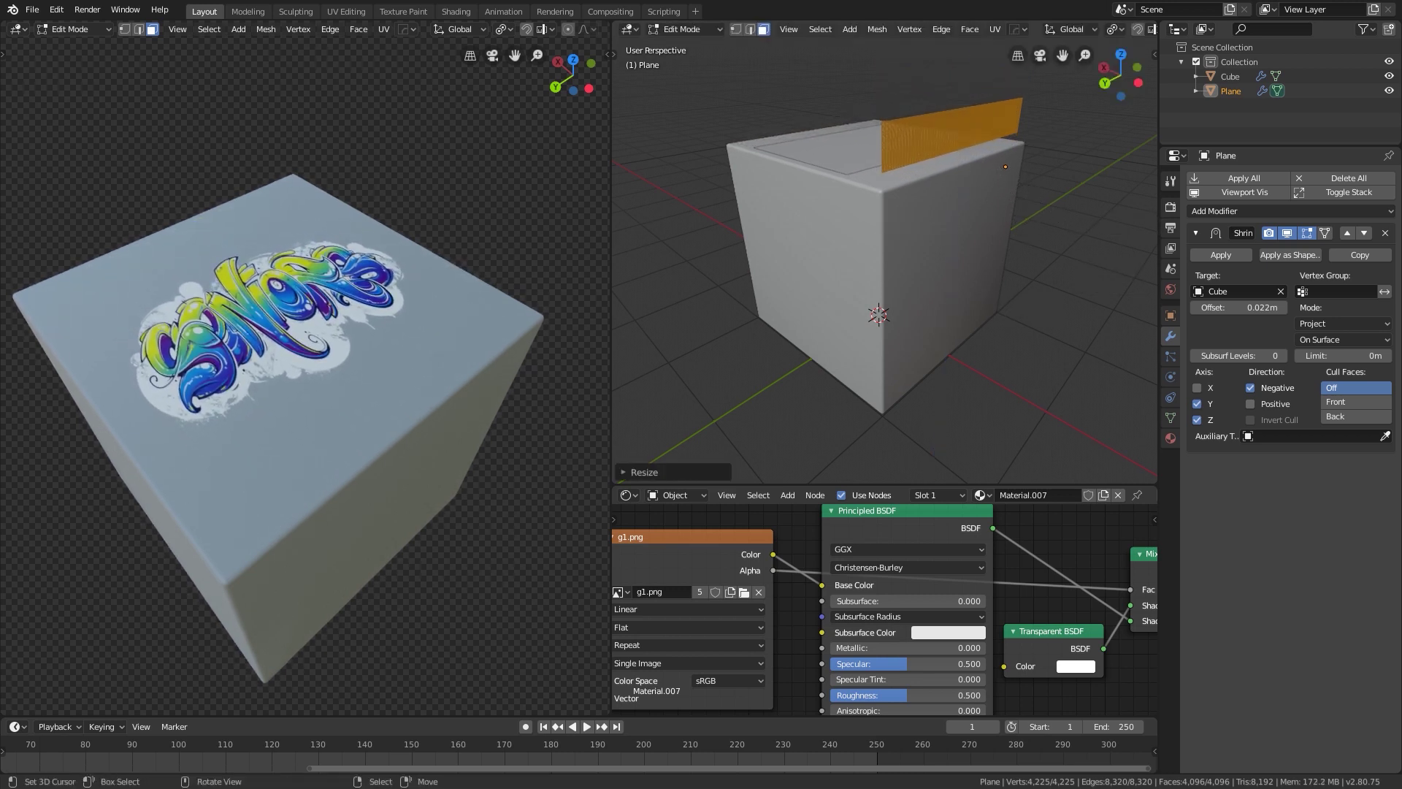
# Adjust the graffiti's placement on the top face and squash the plane's mesh slightly more along Z
pyautogui.moveTo(300, 299); pyautogui.dragTo(285, 349, button='middle')
pyautogui.press('g')
pyautogui.click(306, 321)
pyautogui.press('g')
pyautogui.press('s')
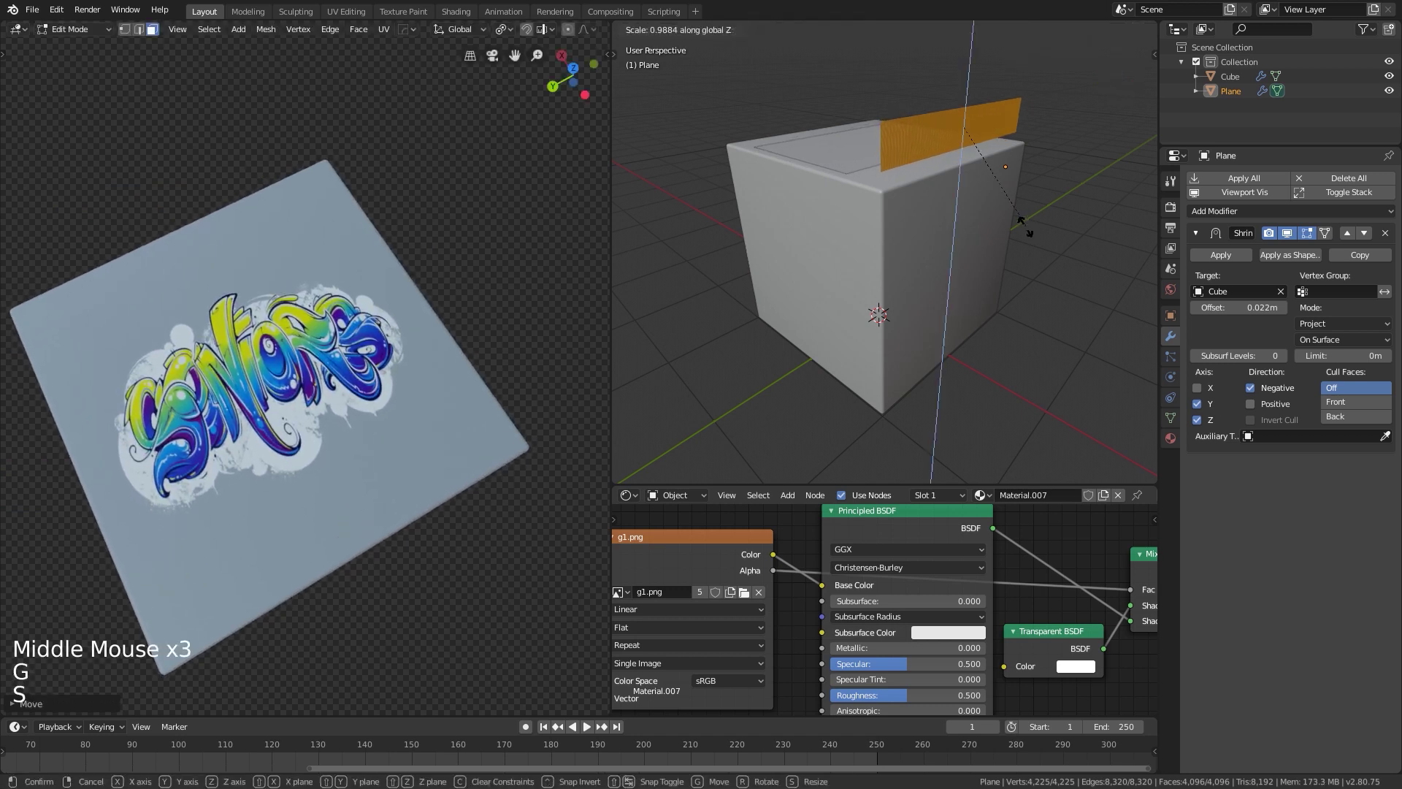
pyautogui.click(1020, 223)
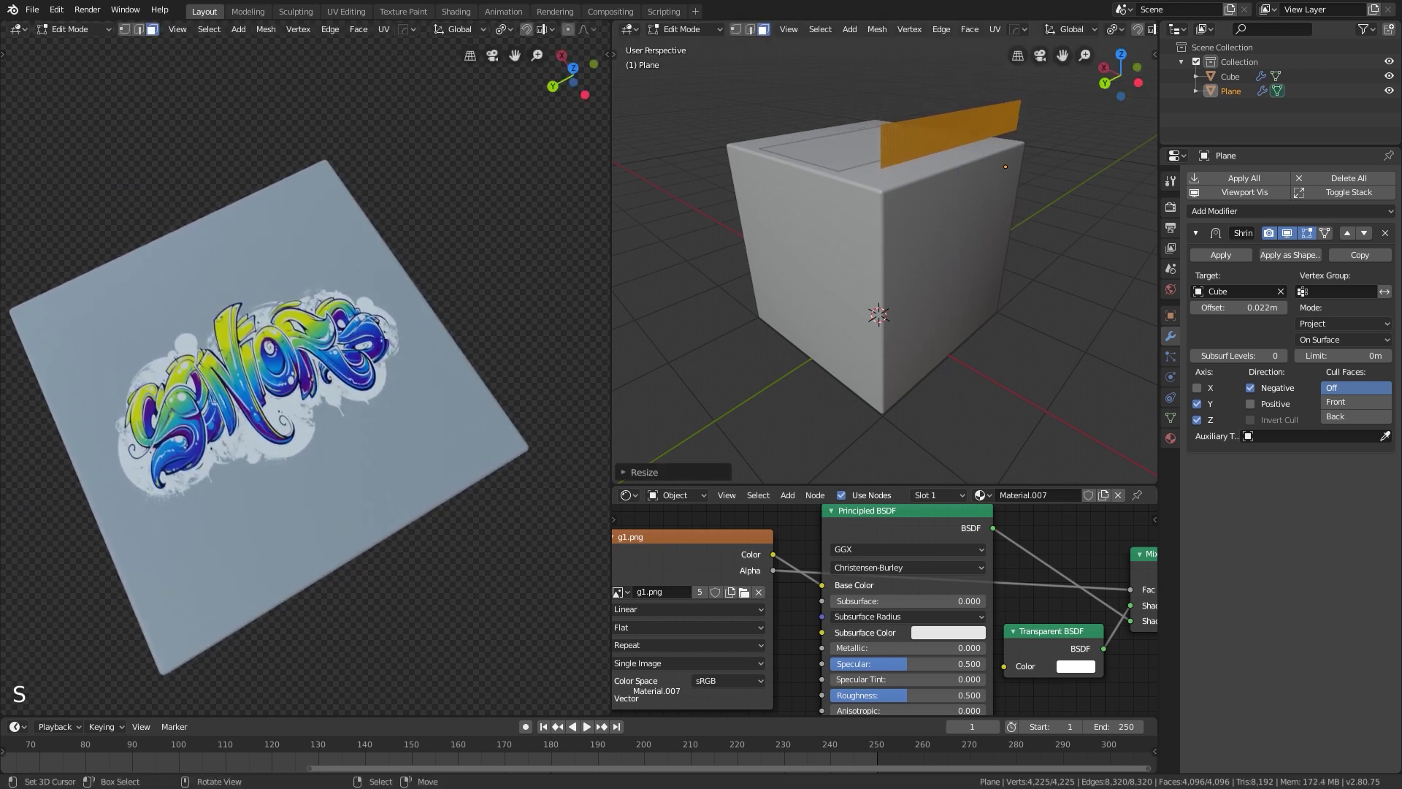
# Make the node editor area taller and view the graffiti on the cube's top face
pyautogui.keyDown('shift'); pyautogui.moveTo(285, 349); pyautogui.dragTo(332, 356, button='middle'); pyautogui.keyUp('shift')
pyautogui.moveTo(333, 355)
pyautogui.mouseDown(button='middle')
pyautogui.moveTo(360, 298)
pyautogui.moveTo(321, 360)
pyautogui.moveTo(332, 387)
pyautogui.moveTo(338, 369)
pyautogui.mouseUp(button='middle')
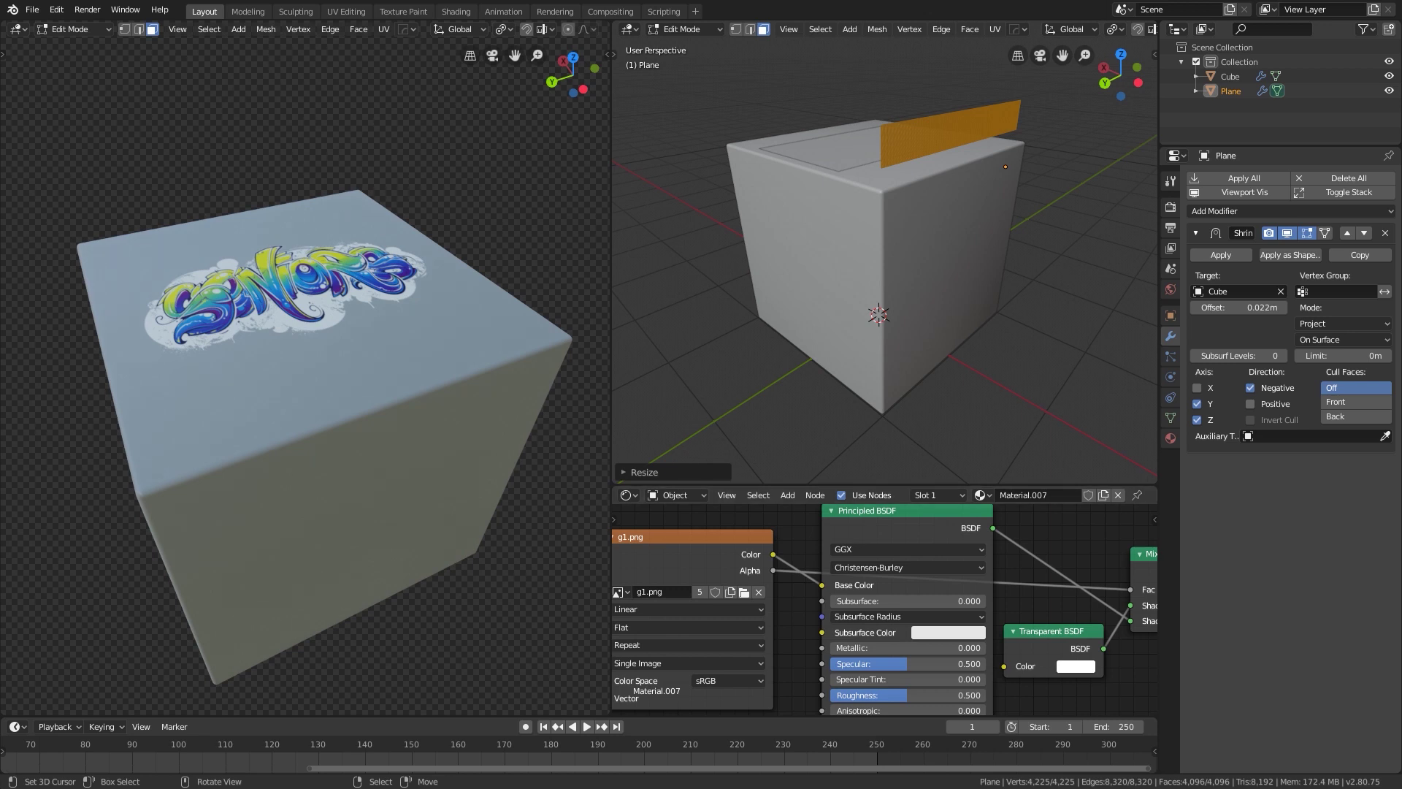
pyautogui.moveTo(804, 484); pyautogui.dragTo(803, 436)
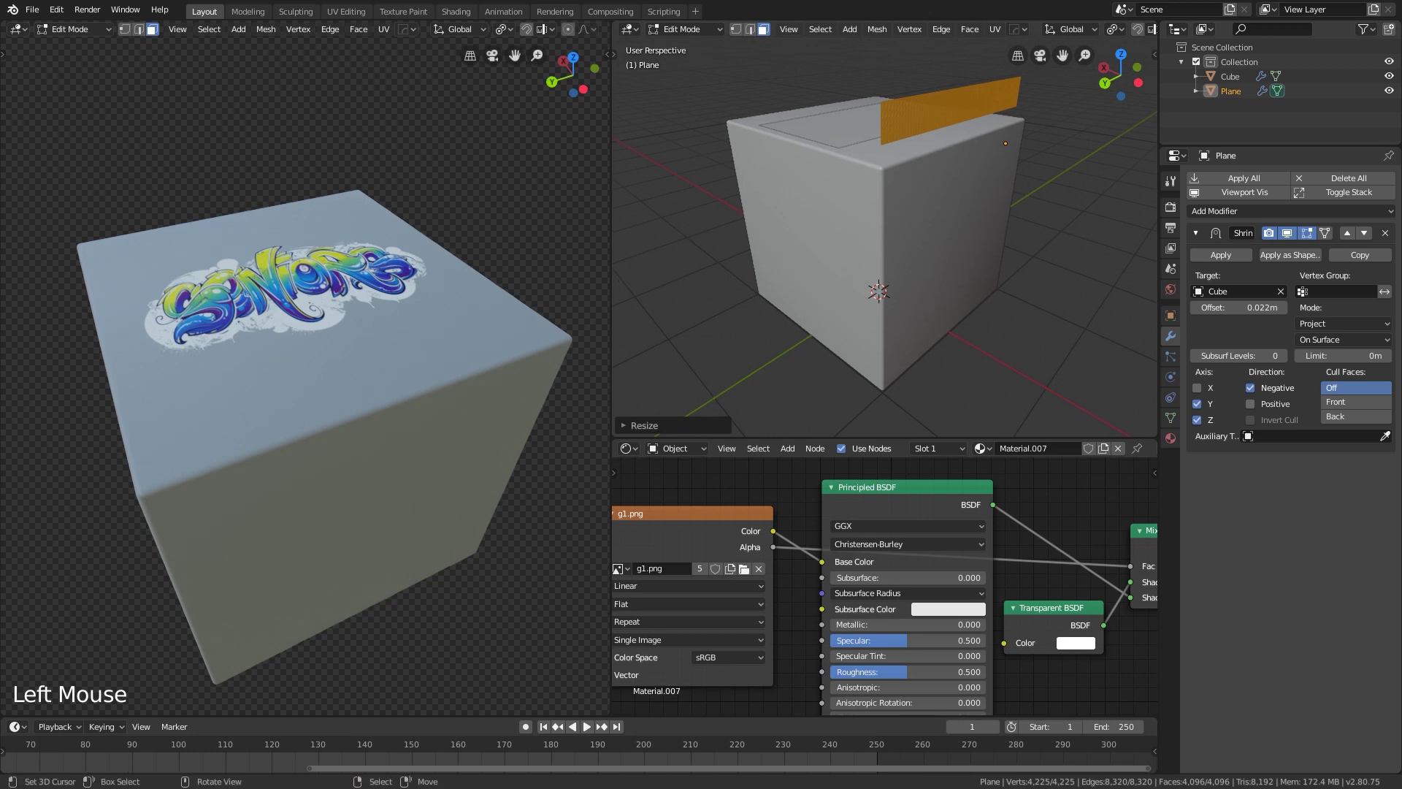
pyautogui.moveTo(321, 438); pyautogui.dragTo(364, 424, button='middle')
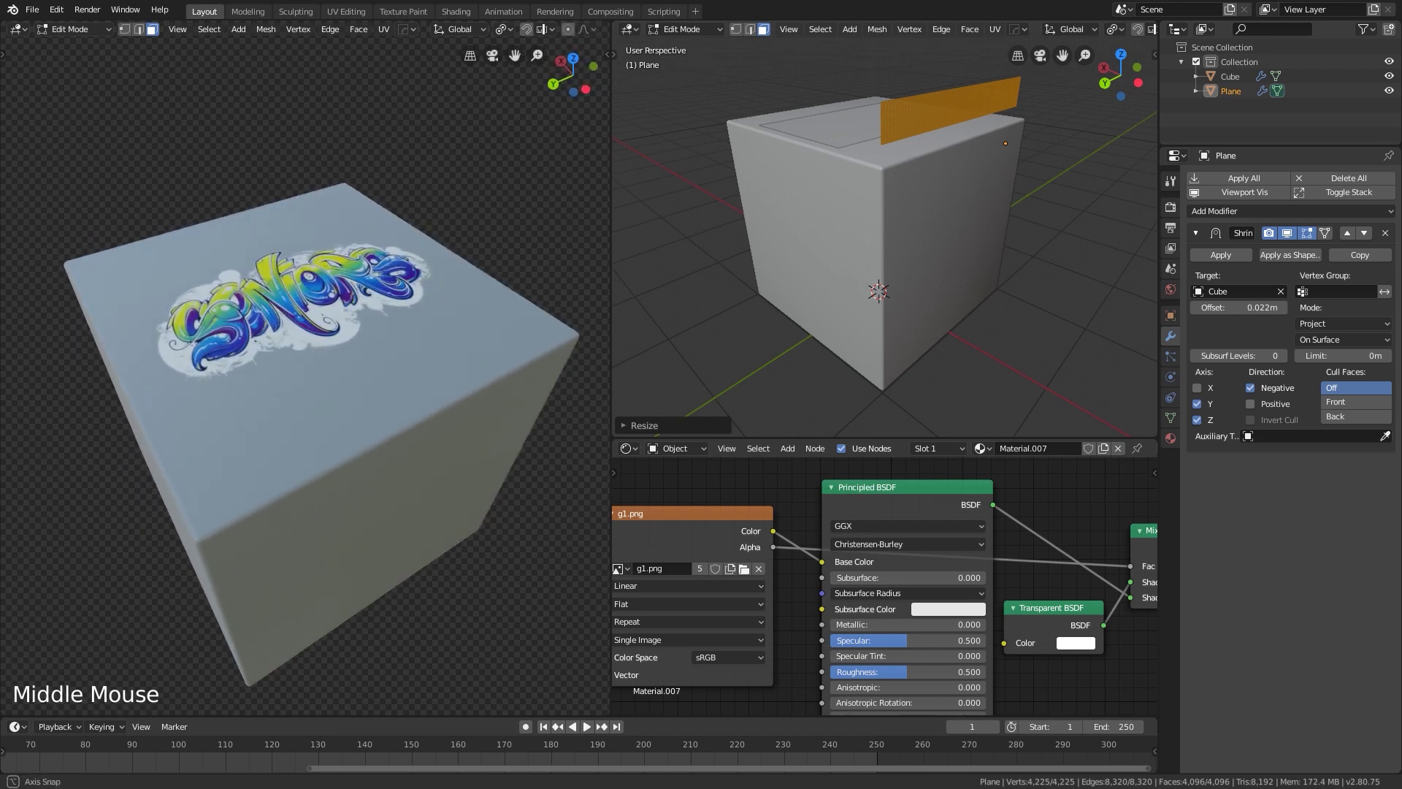